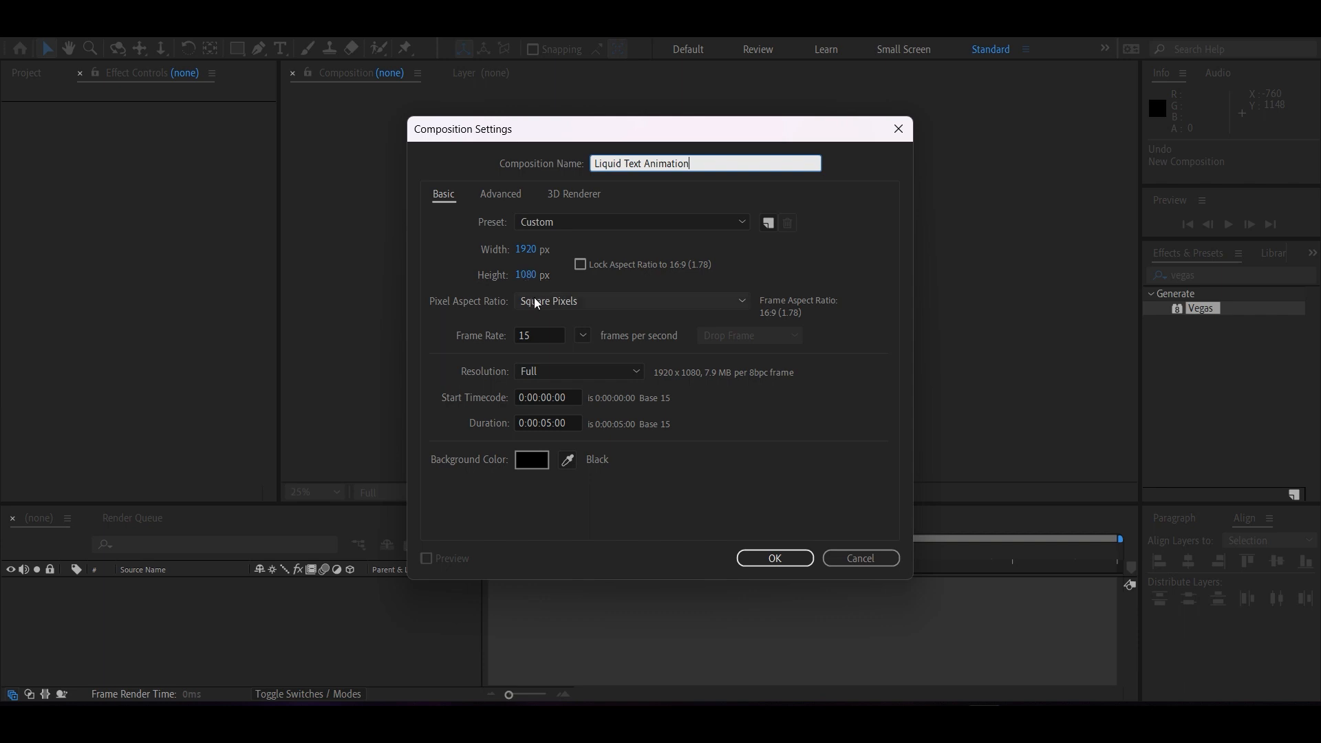
# Step: Create the Liquid Text Animation composition at 1920 x 1080, 15 frames per second and a 5-second duration
pyautogui.click(517, 335)
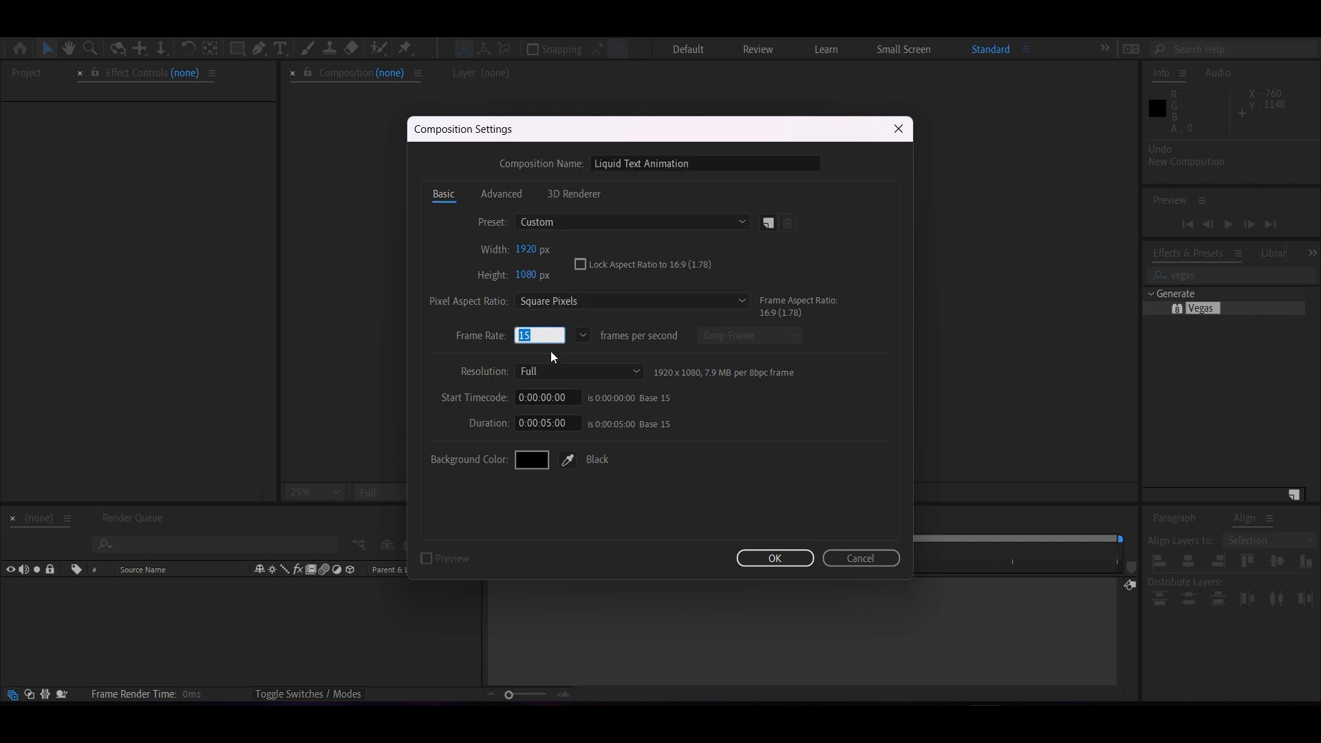
pyautogui.click(551, 429)
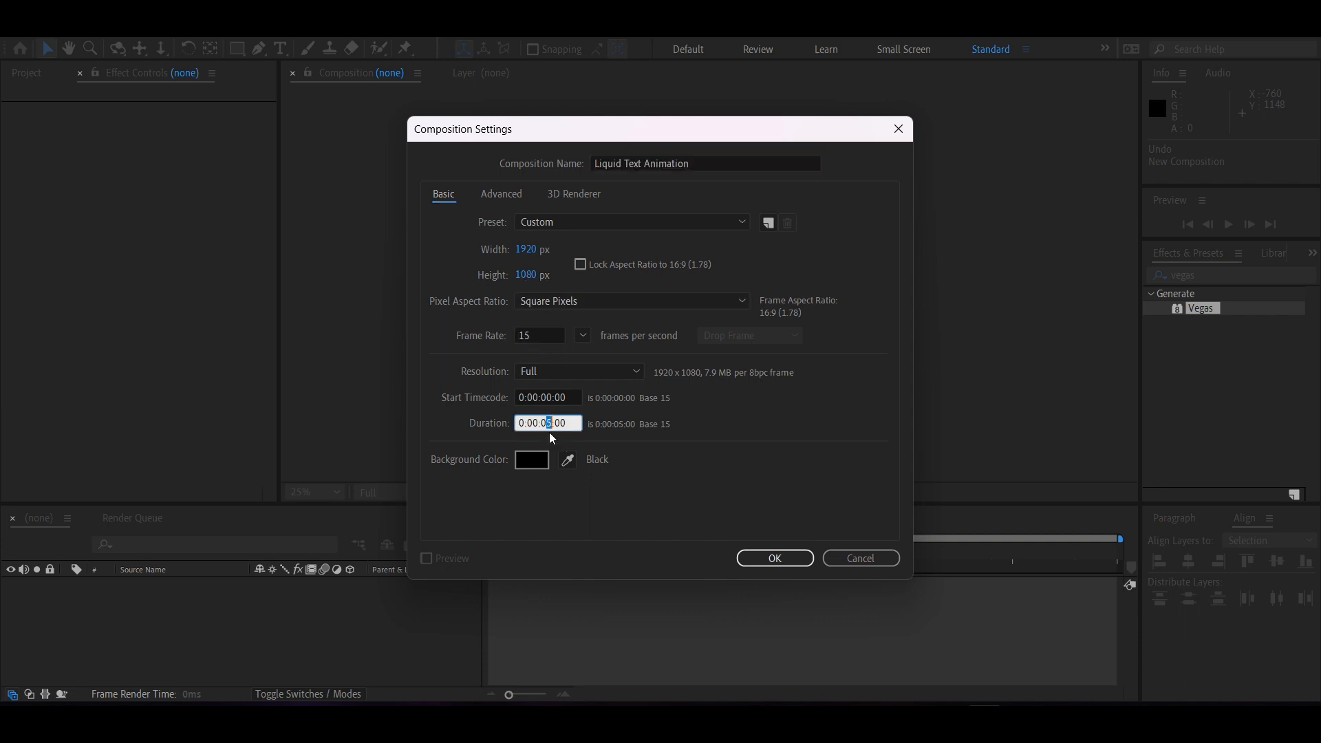
pyautogui.doubleClick(546, 422)
pyautogui.click(557, 441)
pyautogui.click(761, 558)
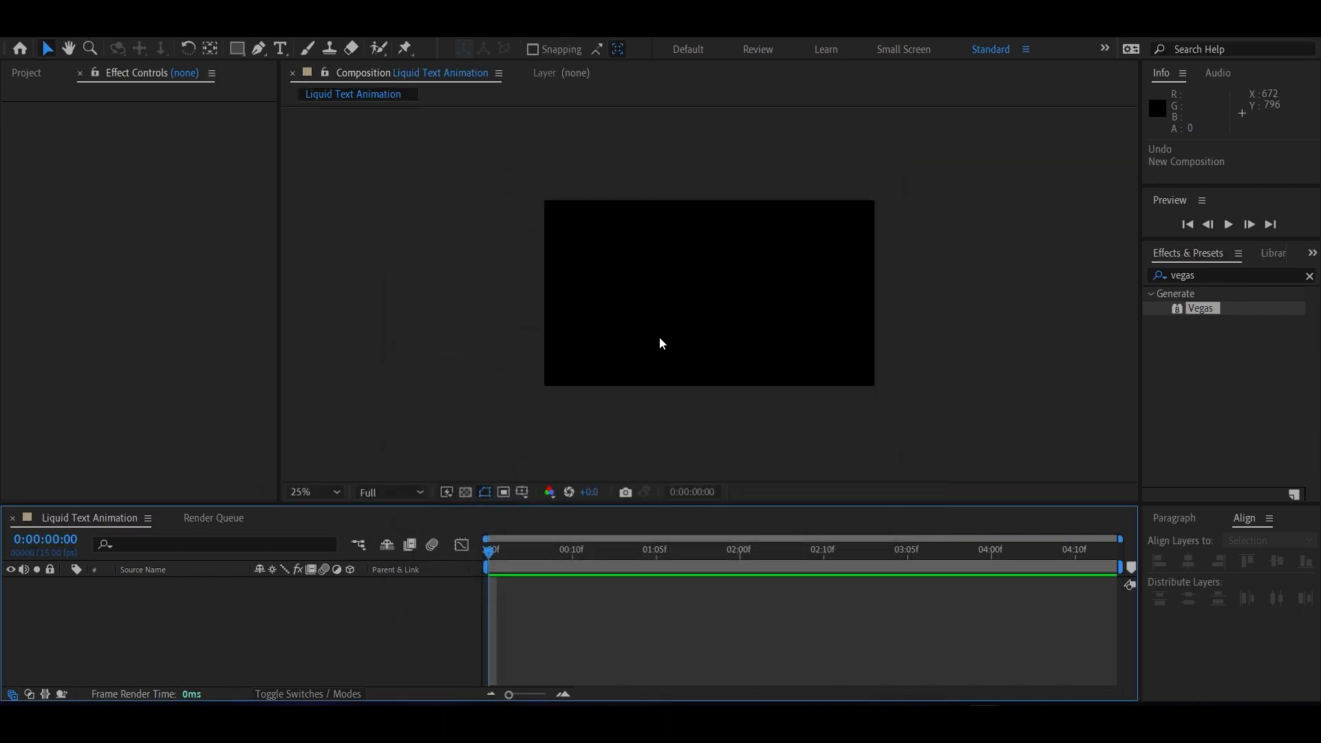
pyautogui.click(466, 492)
pyautogui.click(467, 491)
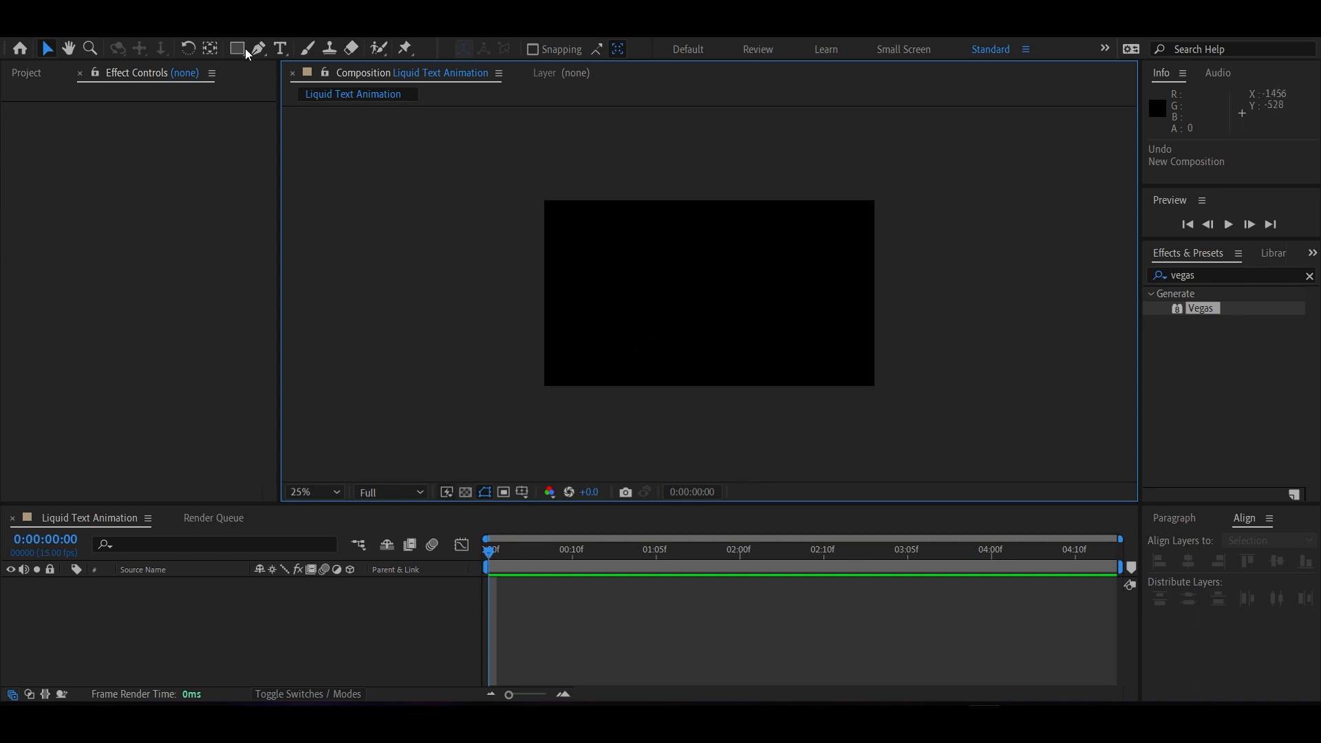
# Step: Add the text "spider" to the composition in the Wandertucker font
pyautogui.click(276, 49)
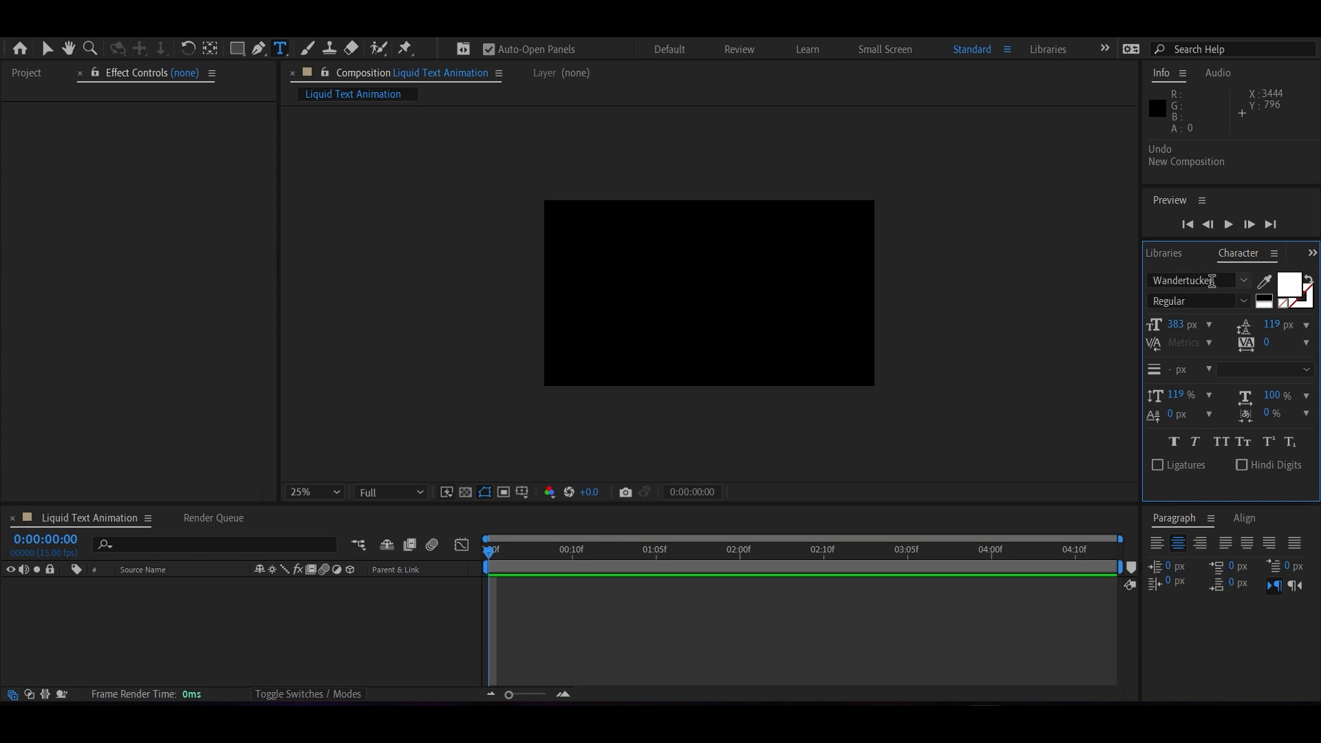
pyautogui.click(1156, 281)
pyautogui.write('wander')
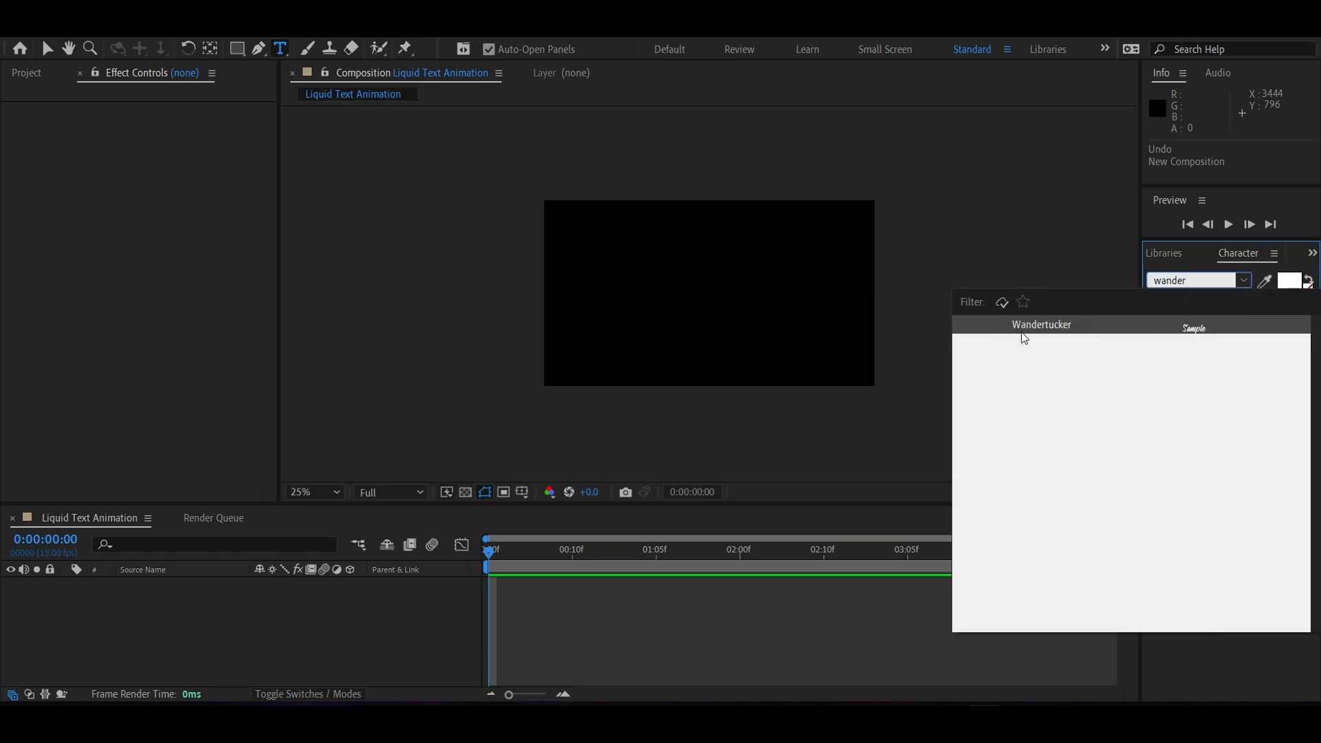
pyautogui.click(1046, 331)
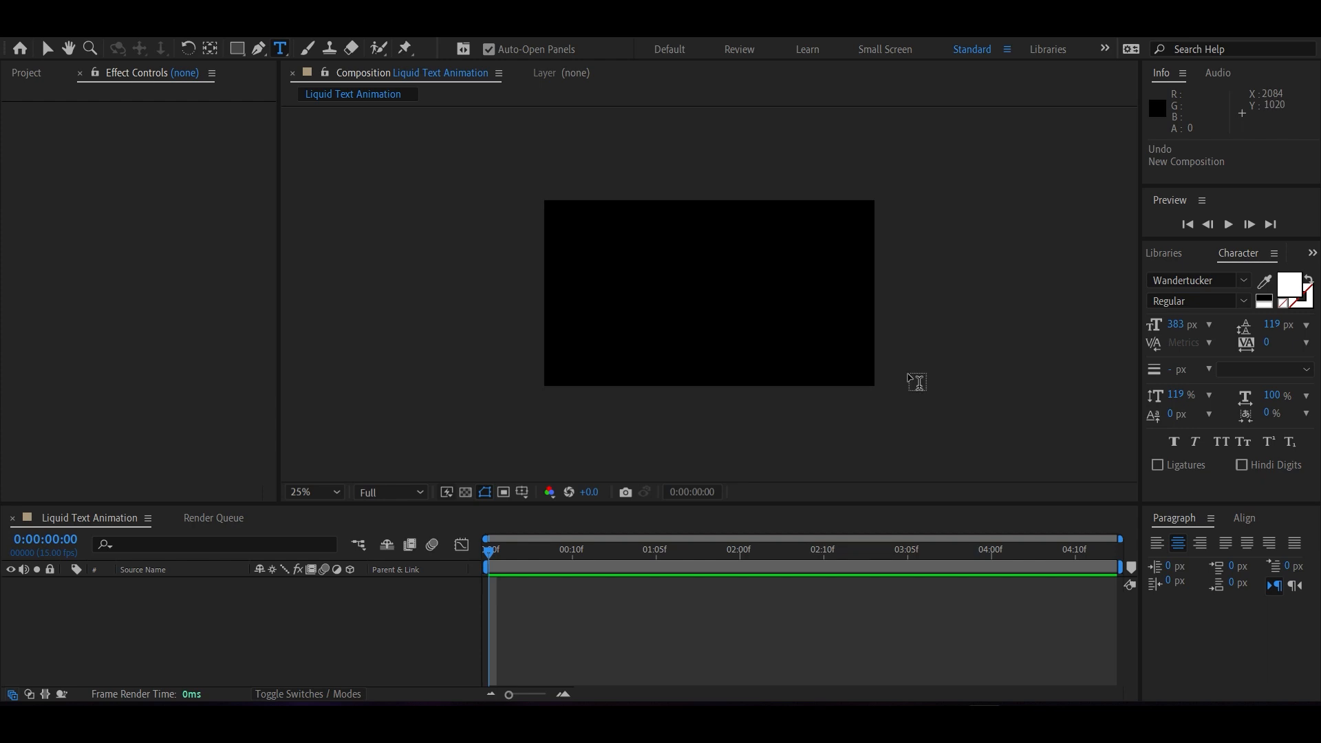
pyautogui.click(651, 306)
pyautogui.write('spider')
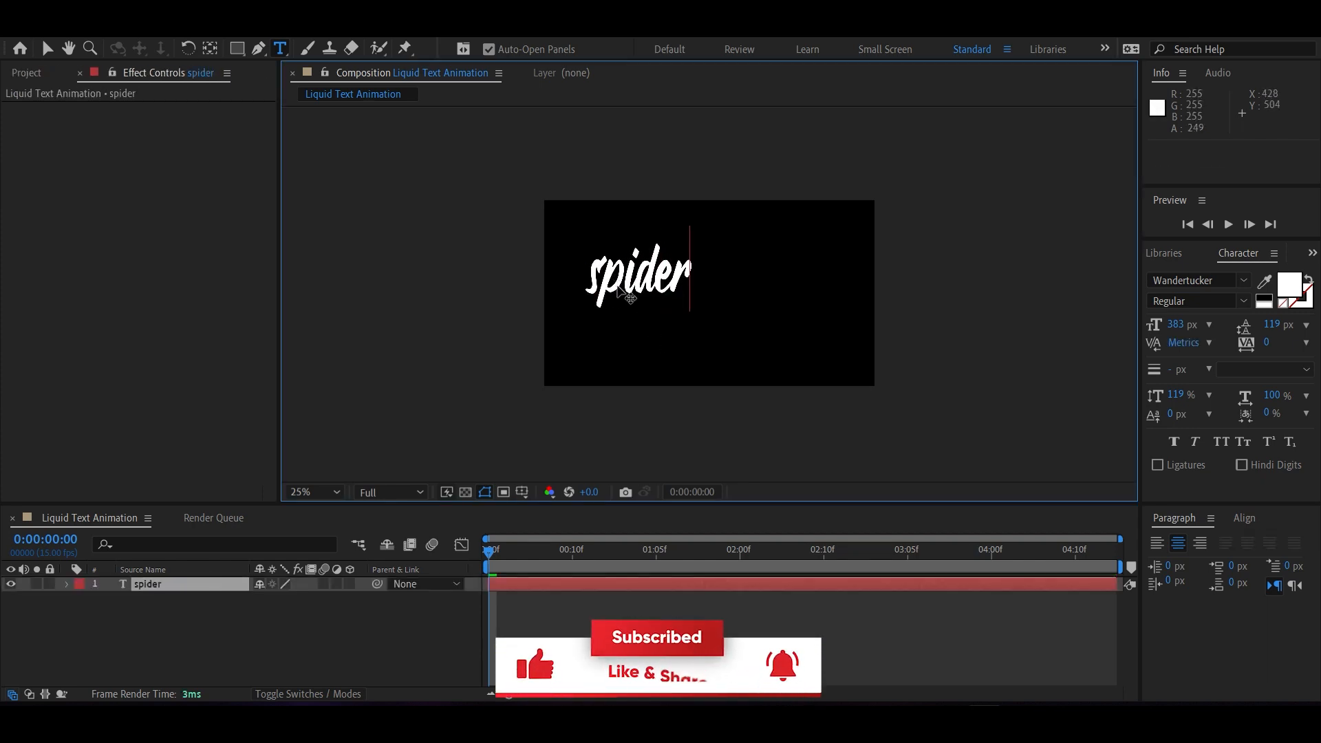
# Step: Centre the spider text layer vertically and horizontally in the composition
pyautogui.hotkey('ctrl', 'a')
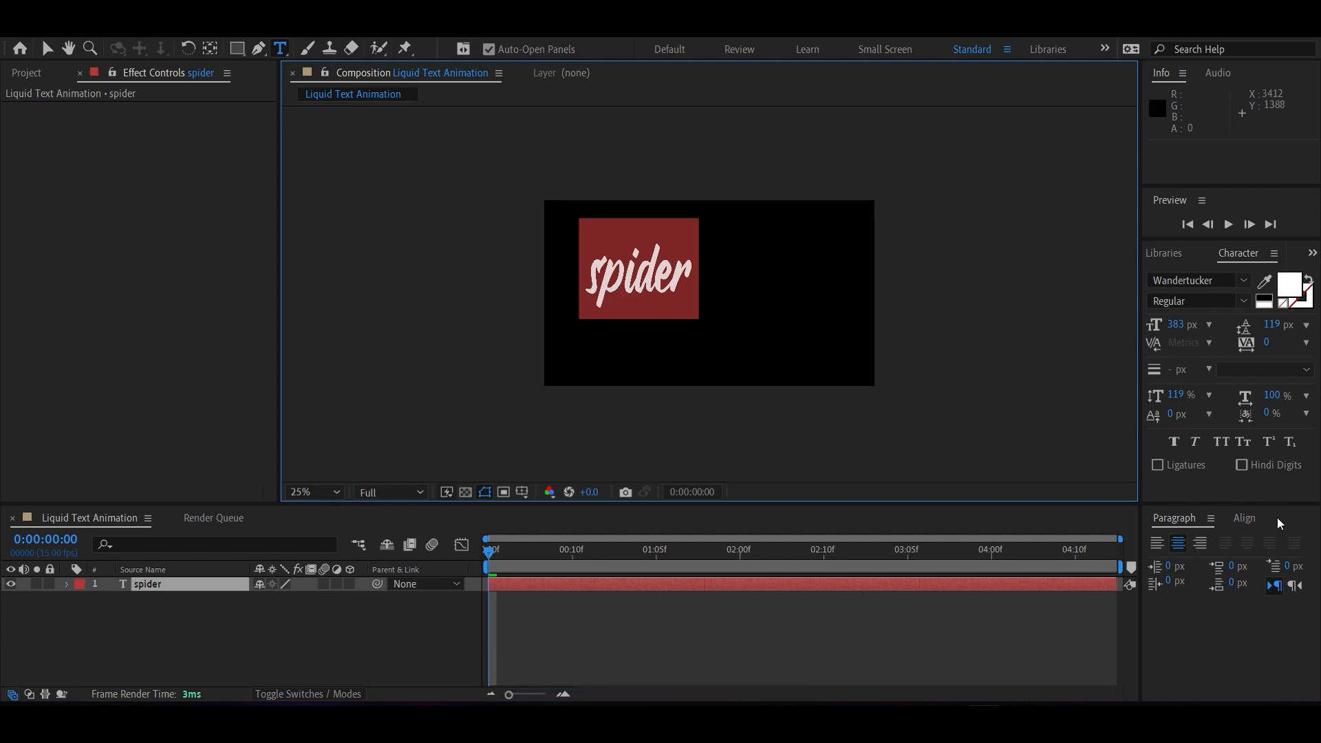
pyautogui.click(1237, 521)
pyautogui.press('Escape')
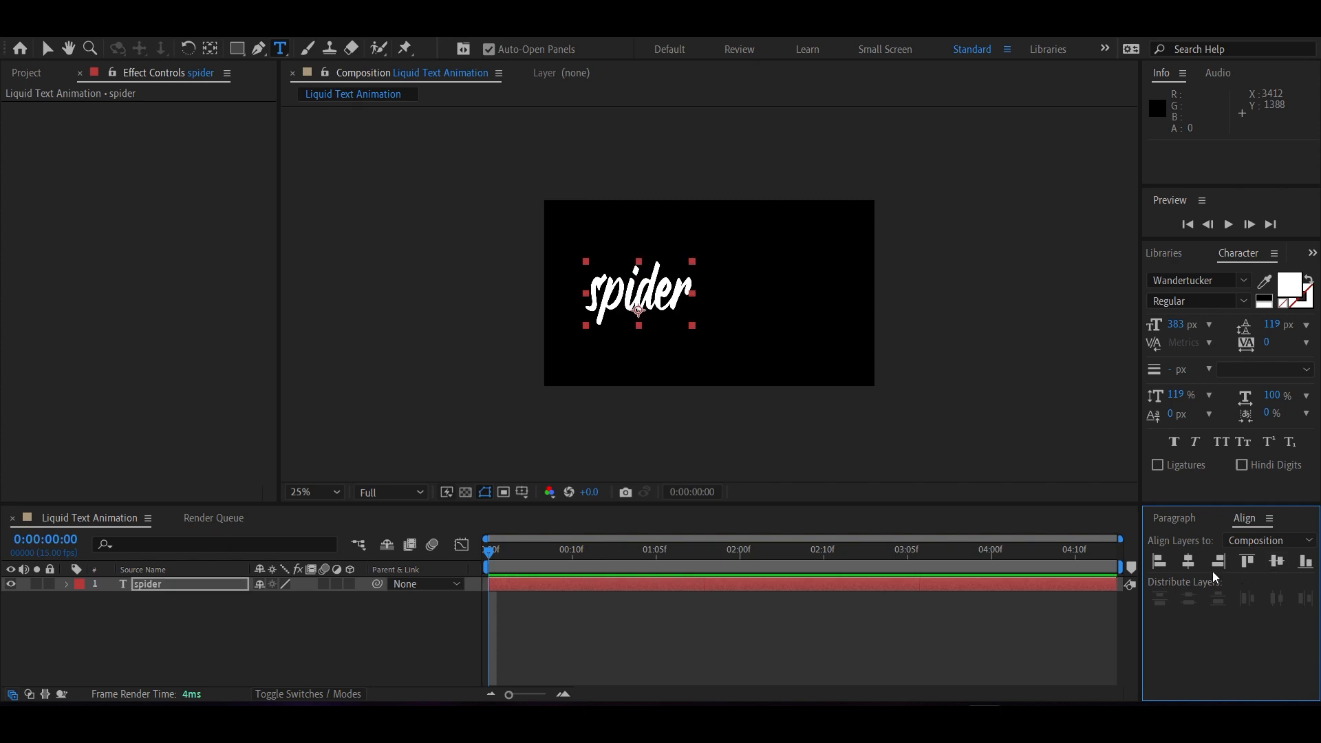
pyautogui.click(1188, 561)
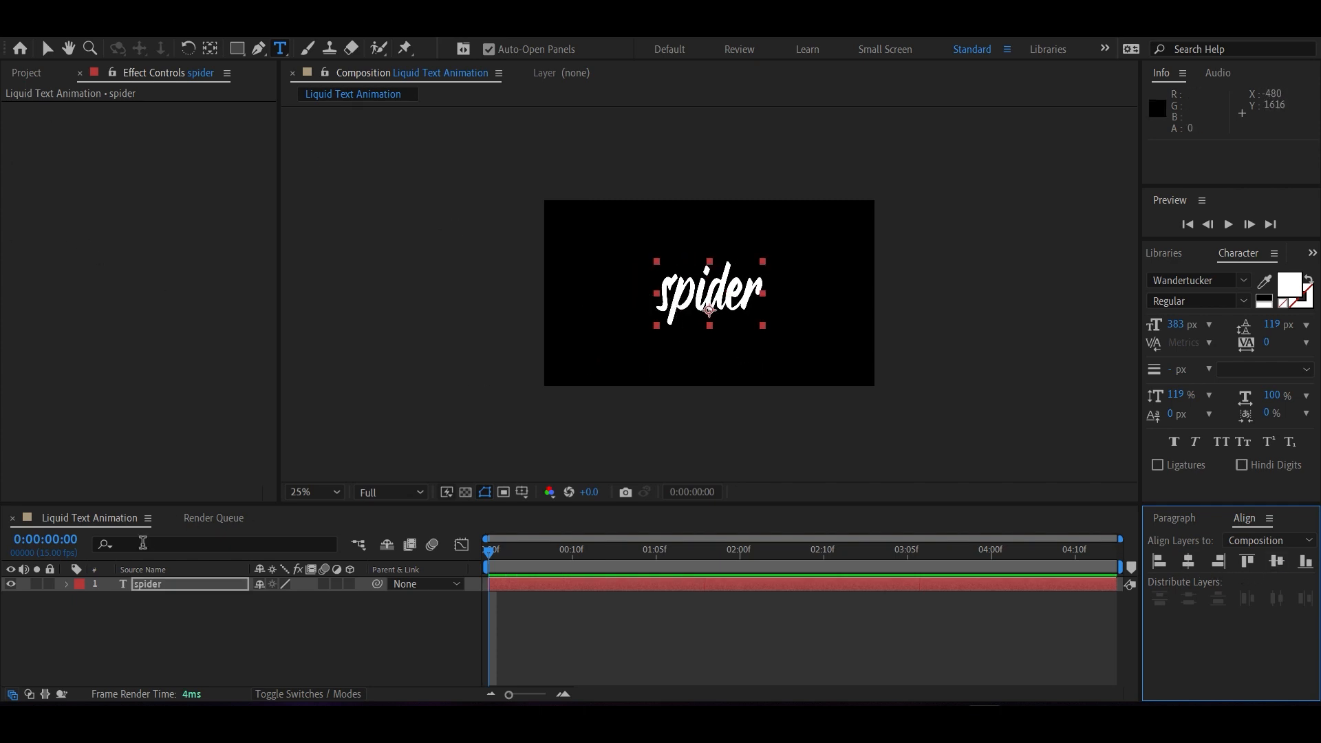
# Step: Pre-compose the spider text layer as "text comp", moving all attributes into the new composition
pyautogui.rightClick(158, 586)
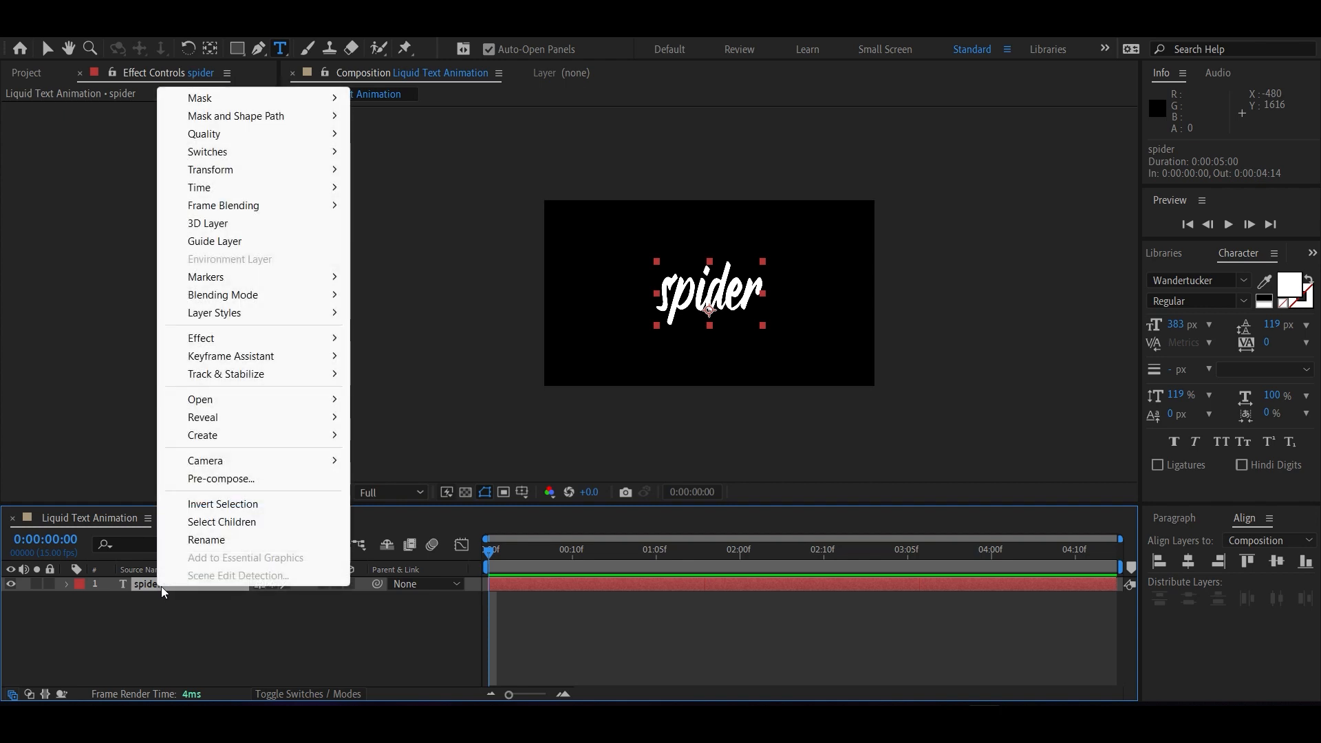
pyautogui.click(209, 484)
pyautogui.write('text comp')
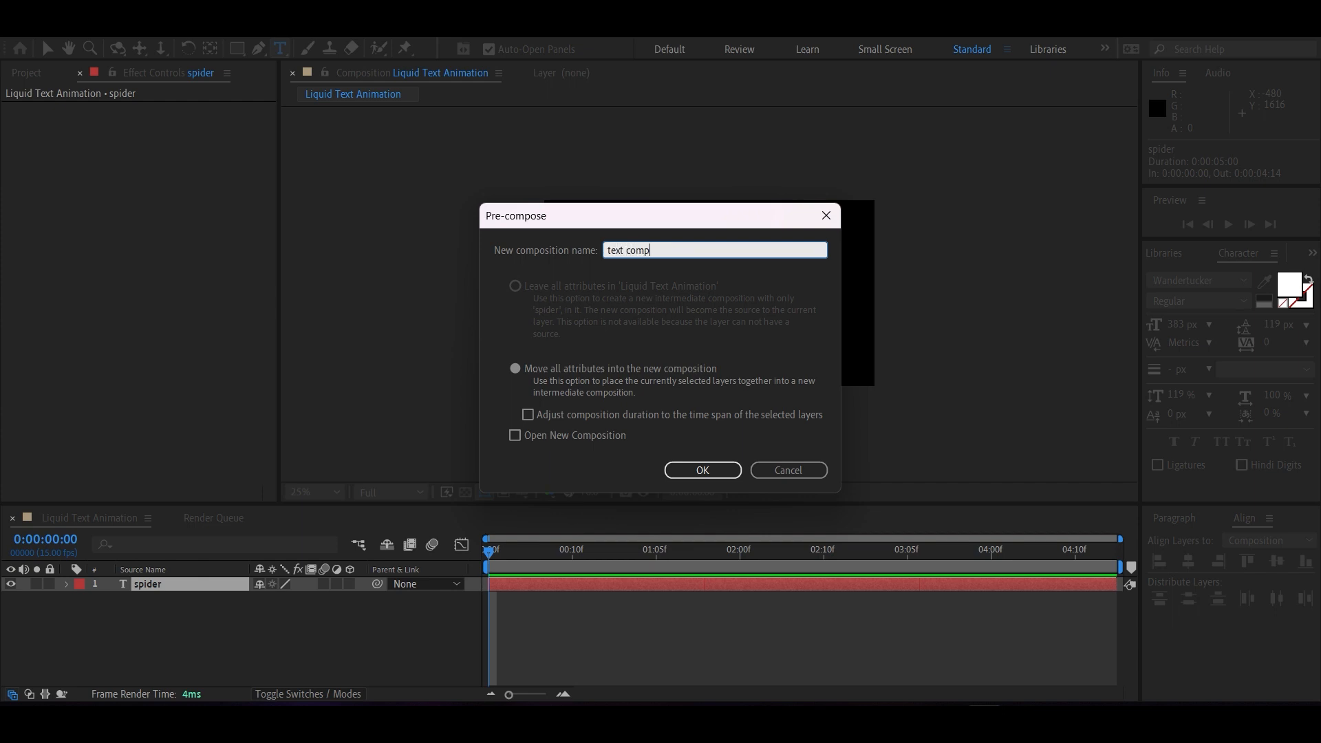
pyautogui.moveTo(648, 250); pyautogui.dragTo(627, 247)
pyautogui.click(634, 291)
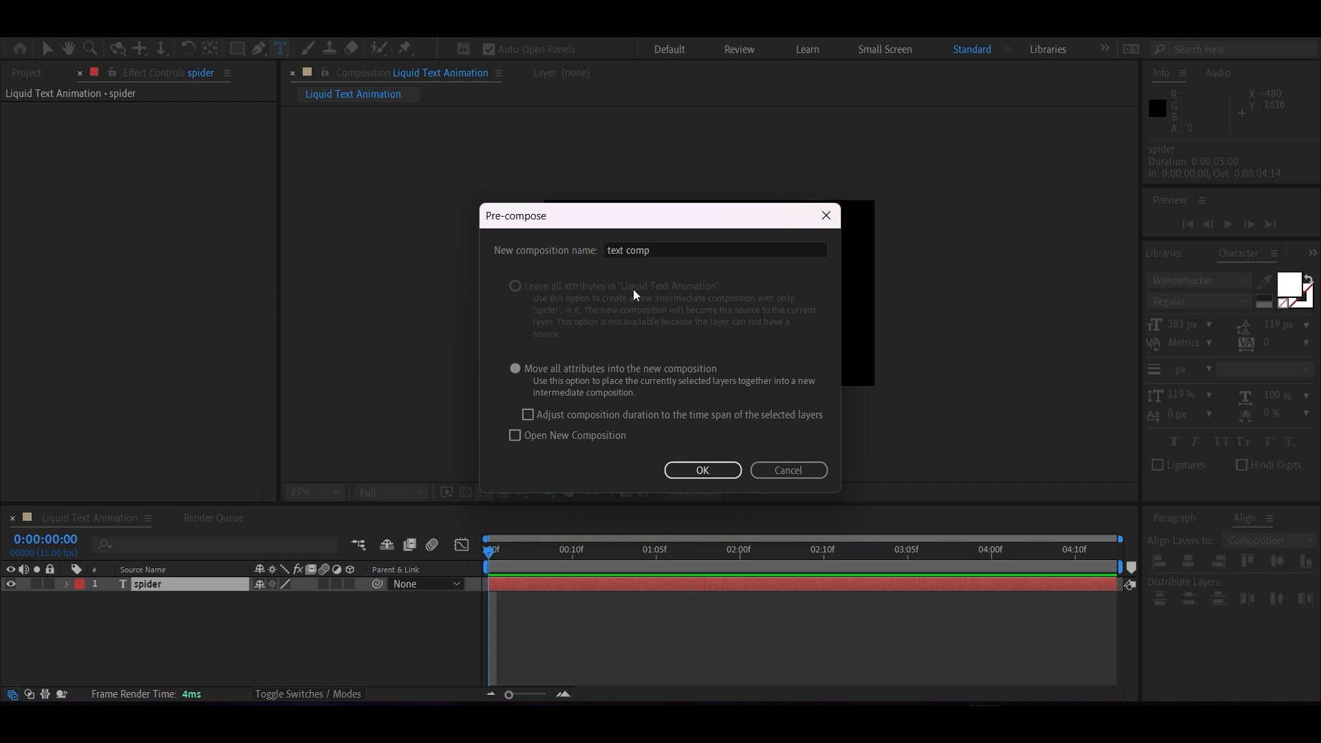
pyautogui.click(703, 470)
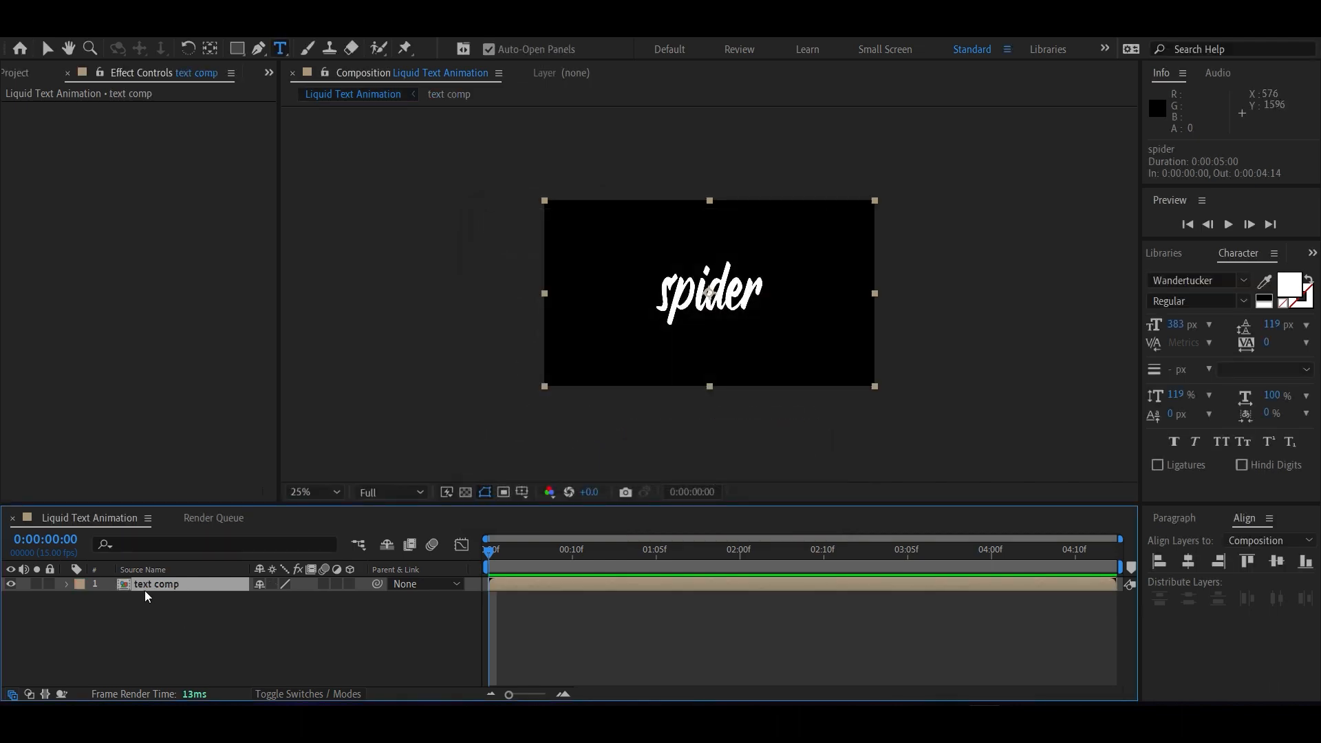
# Step: Apply the Distort Transform effect to the text comp layer and set its Skew to -10
pyautogui.click(338, 40)
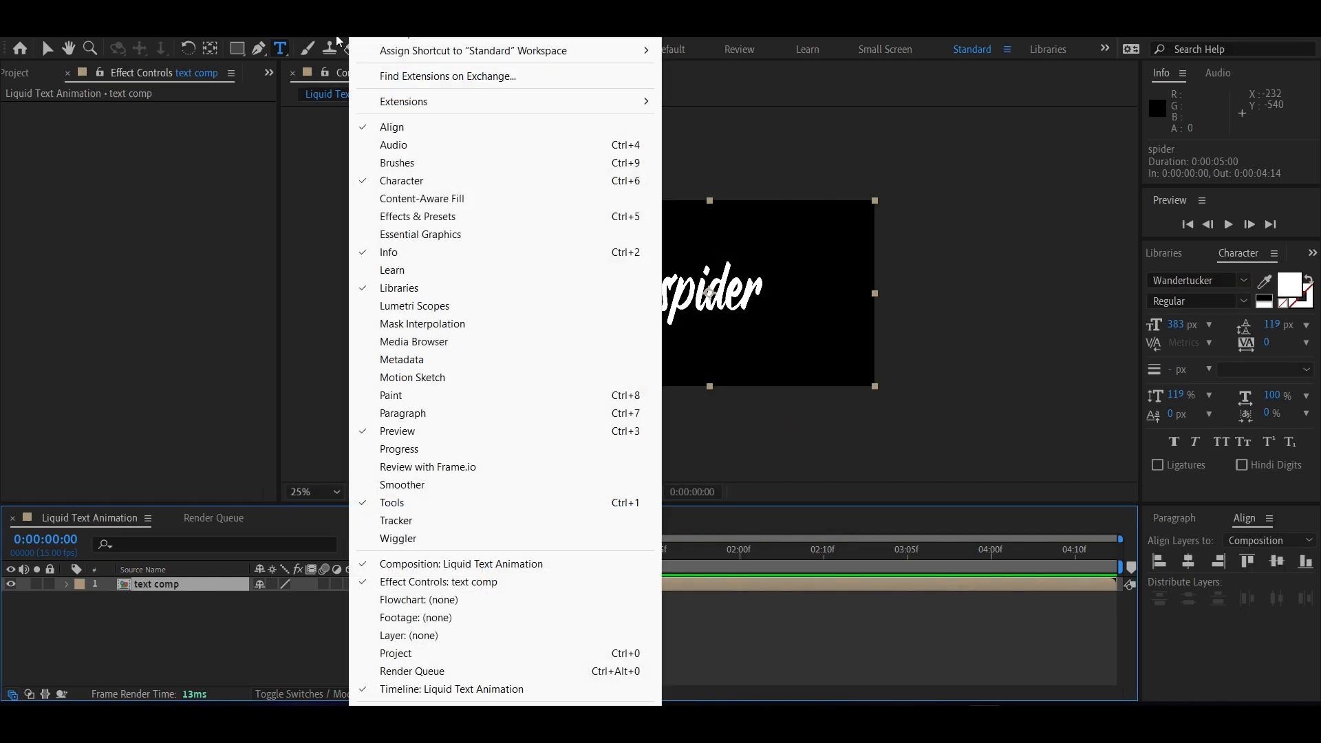
pyautogui.click(411, 216)
pyautogui.click(1199, 274)
pyautogui.press('BackSpace')
pyautogui.write('transform')
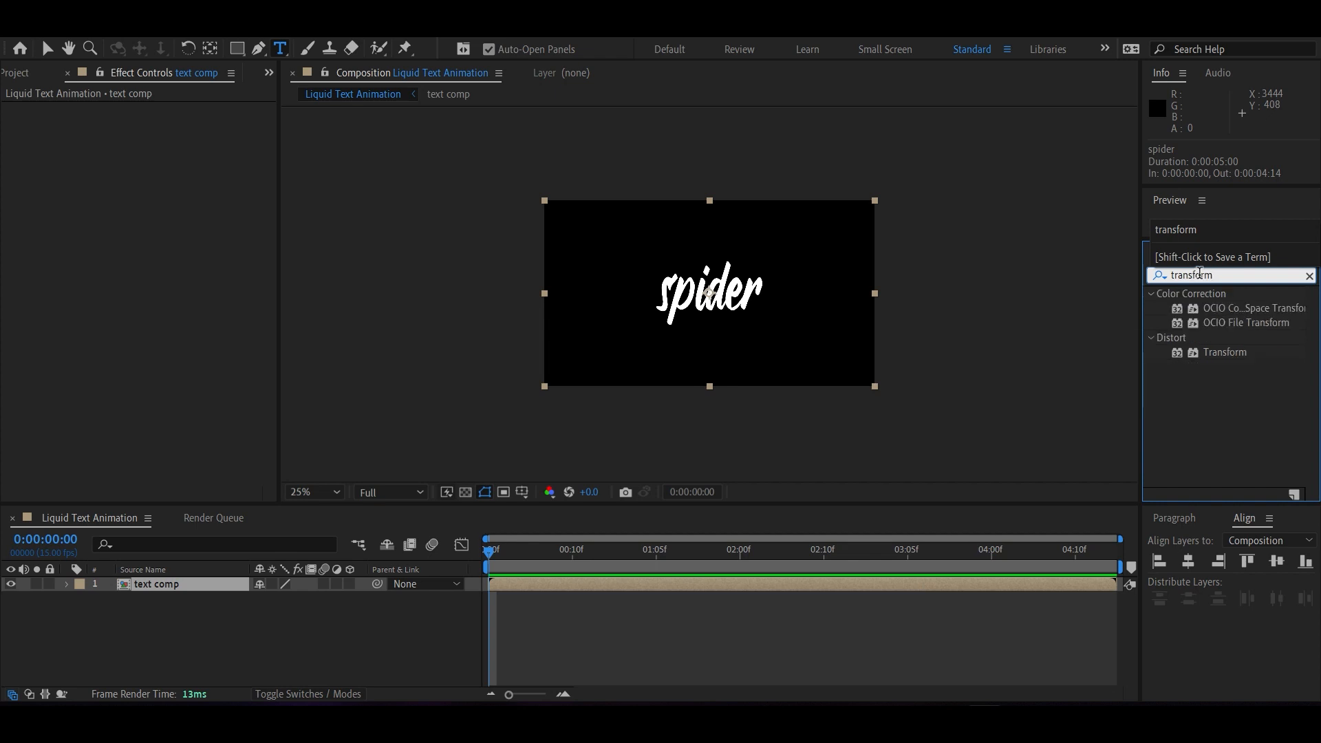
pyautogui.click(1189, 413)
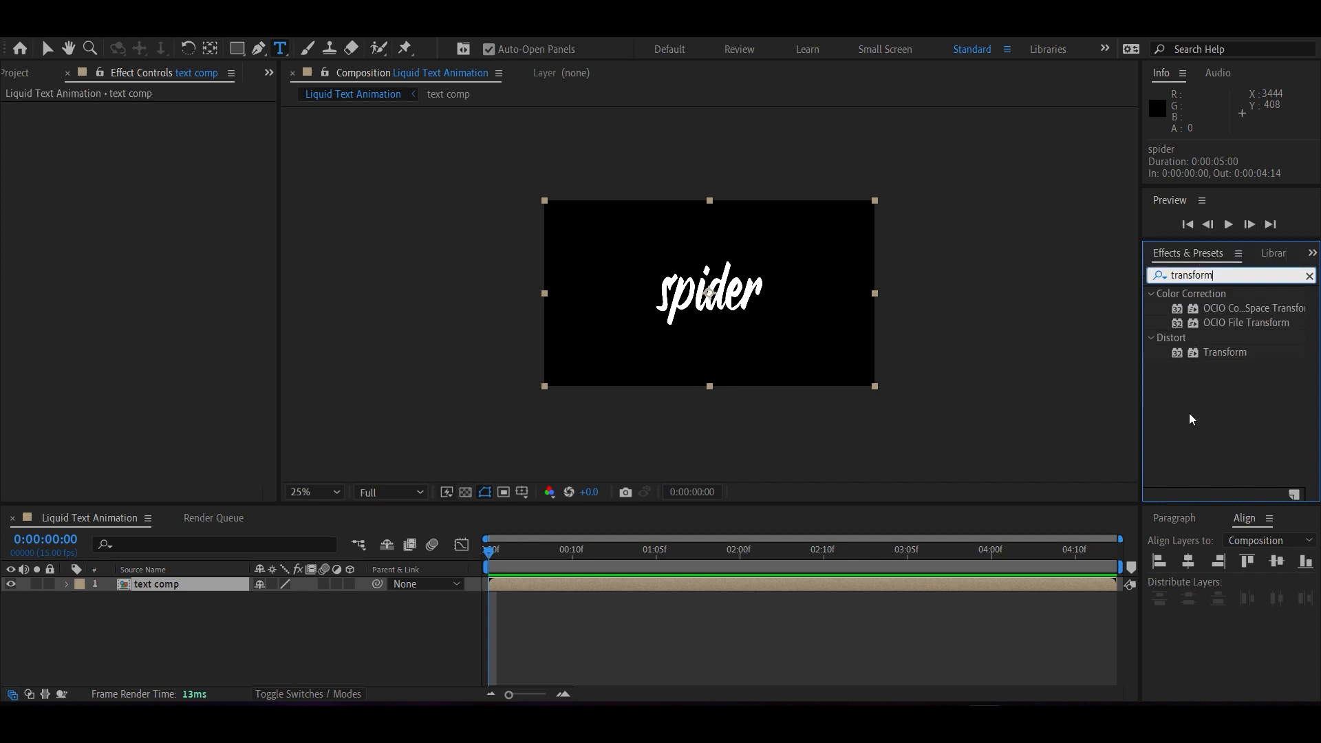
pyautogui.moveTo(1212, 352); pyautogui.dragTo(155, 585)
pyautogui.press('v')
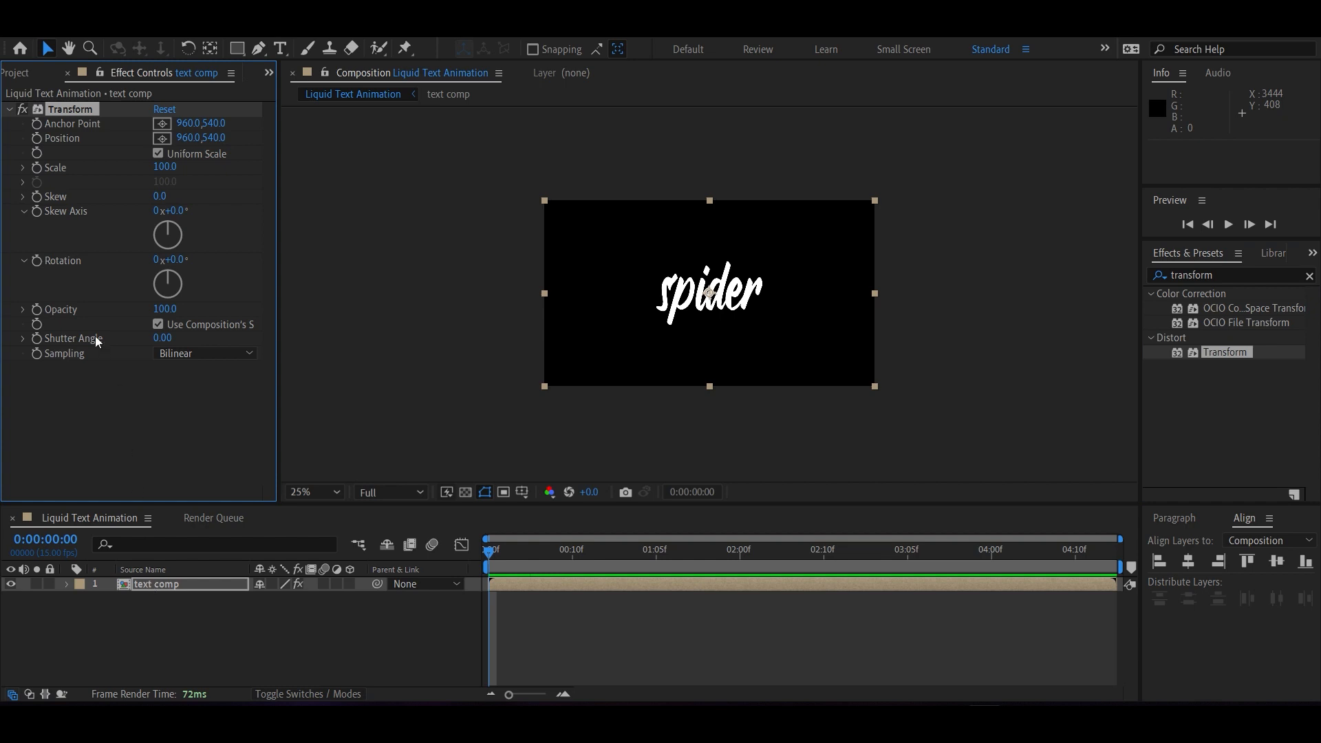
pyautogui.click(156, 197)
pyautogui.press('Return')
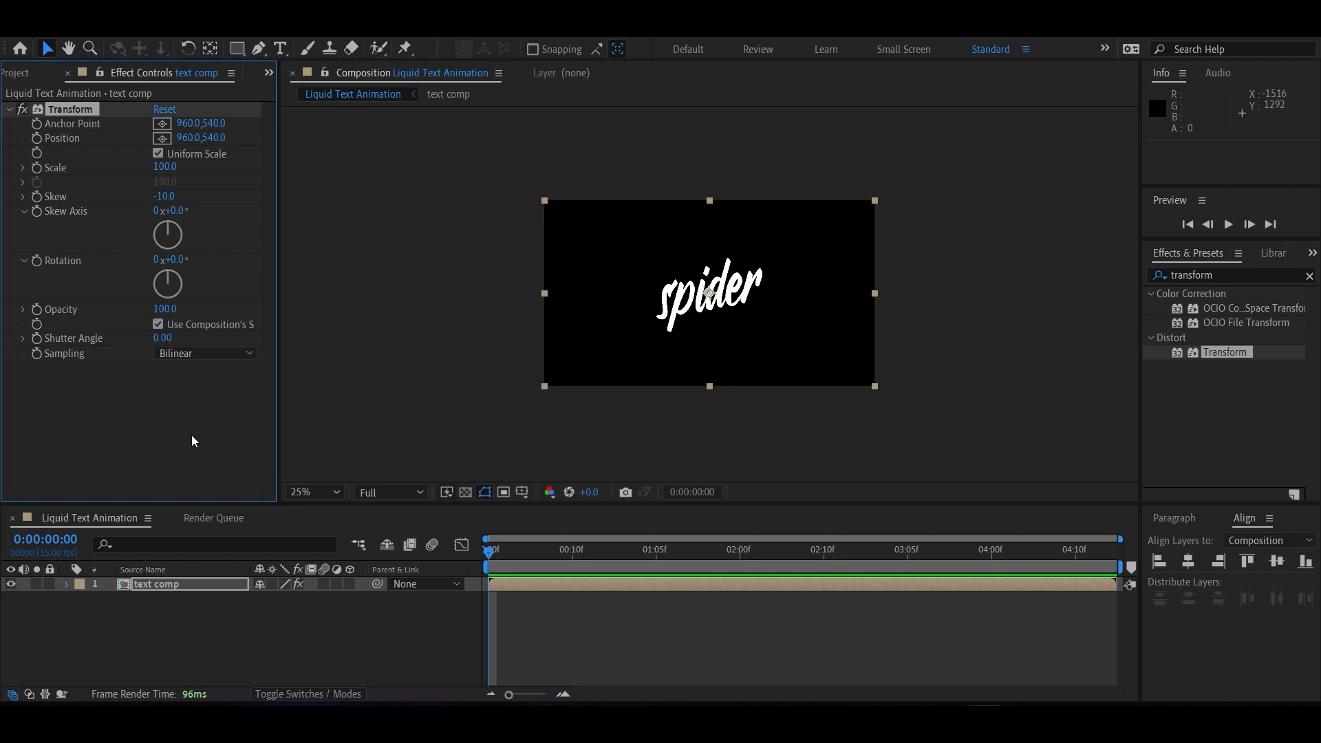
# Step: Pre-compose the skewed text comp layer as "text skew", moving all attributes into the new composition
pyautogui.click(145, 582)
pyautogui.rightClick(155, 582)
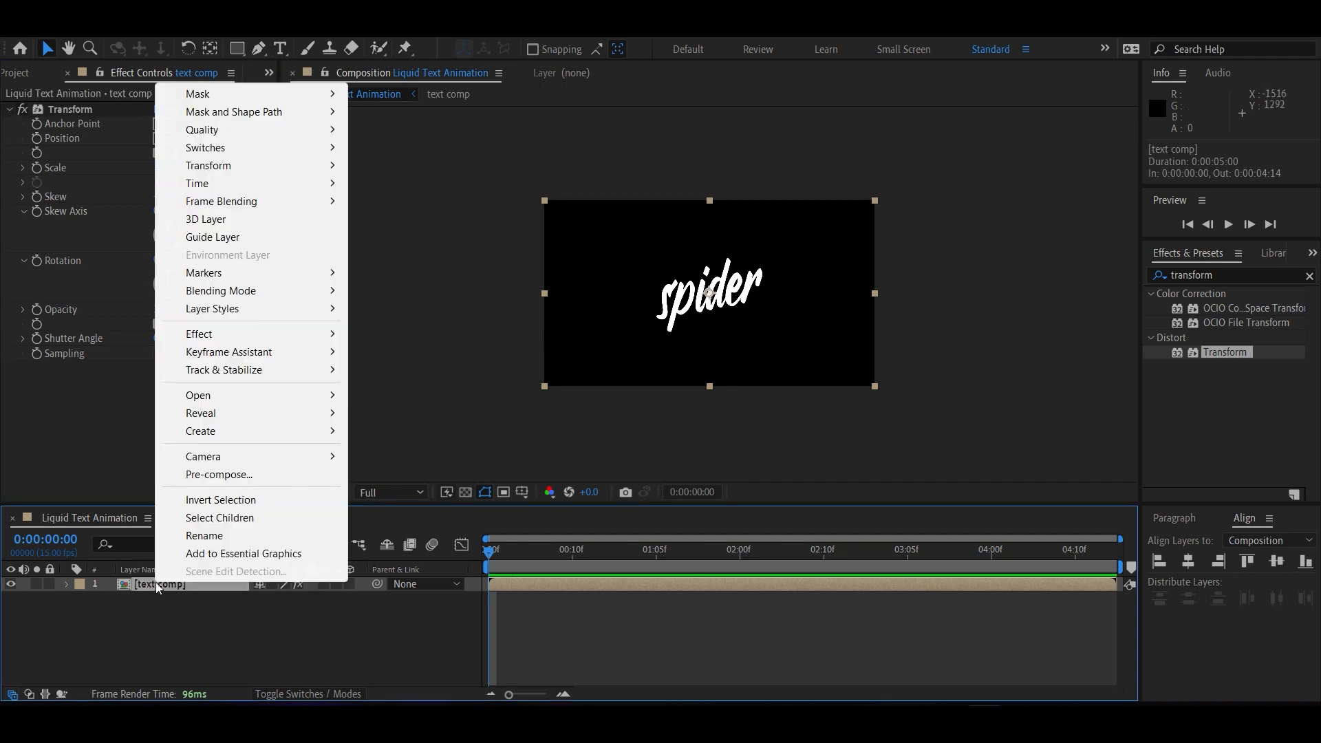
pyautogui.click(189, 476)
pyautogui.click(570, 373)
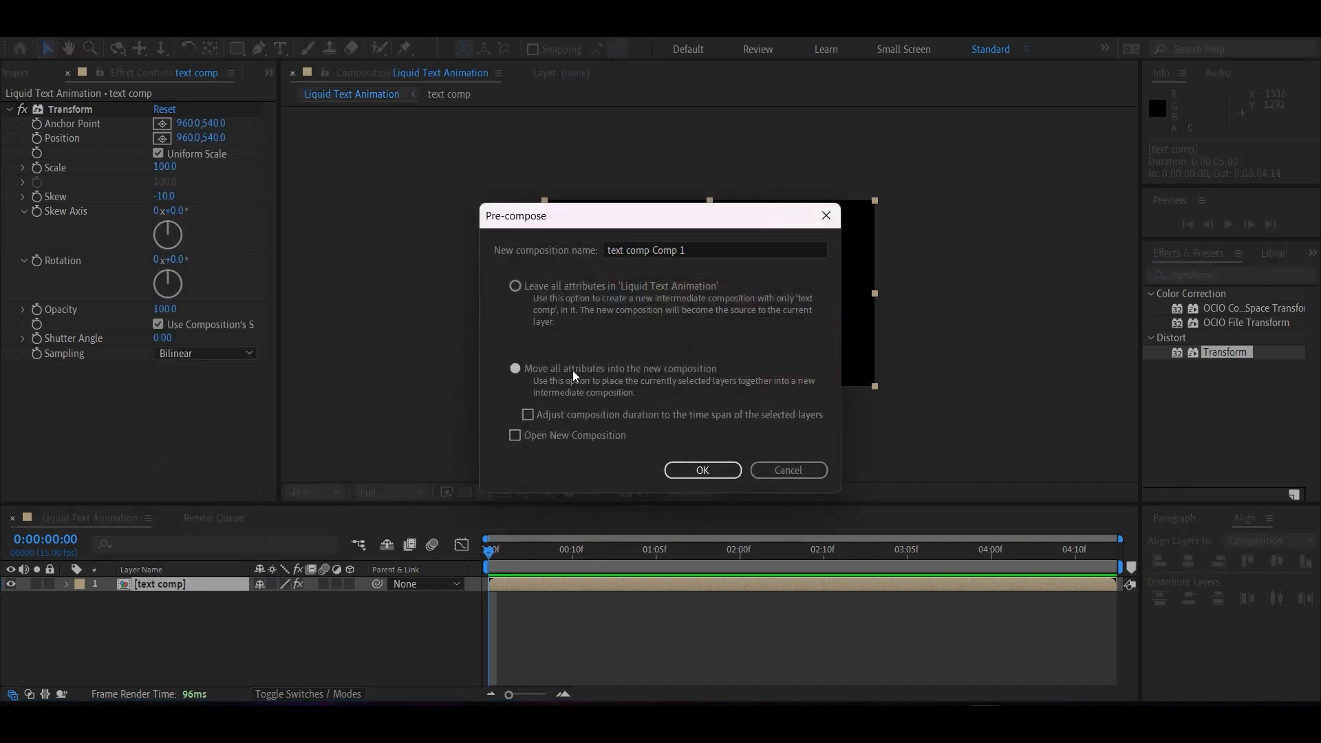
pyautogui.click(616, 251)
pyautogui.hotkey('ctrl', 'a')
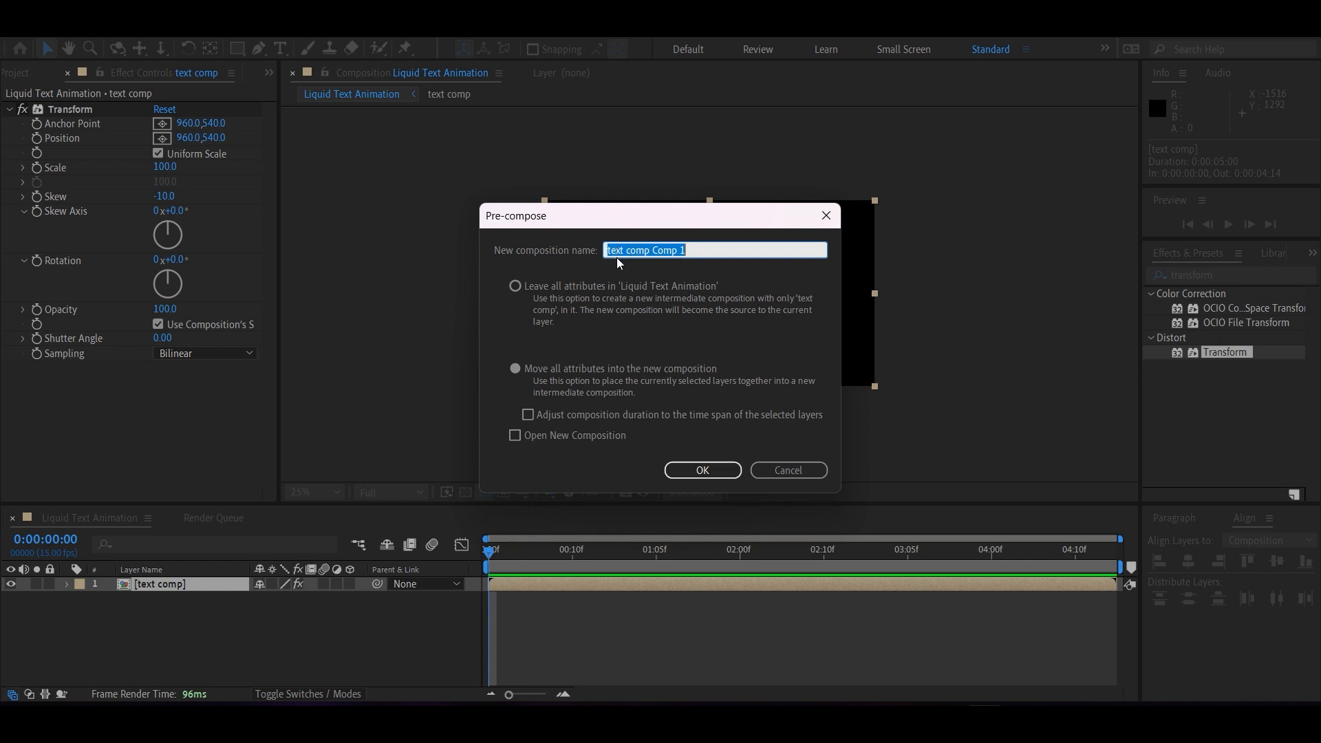
pyautogui.write('text skew')
pyautogui.click(703, 470)
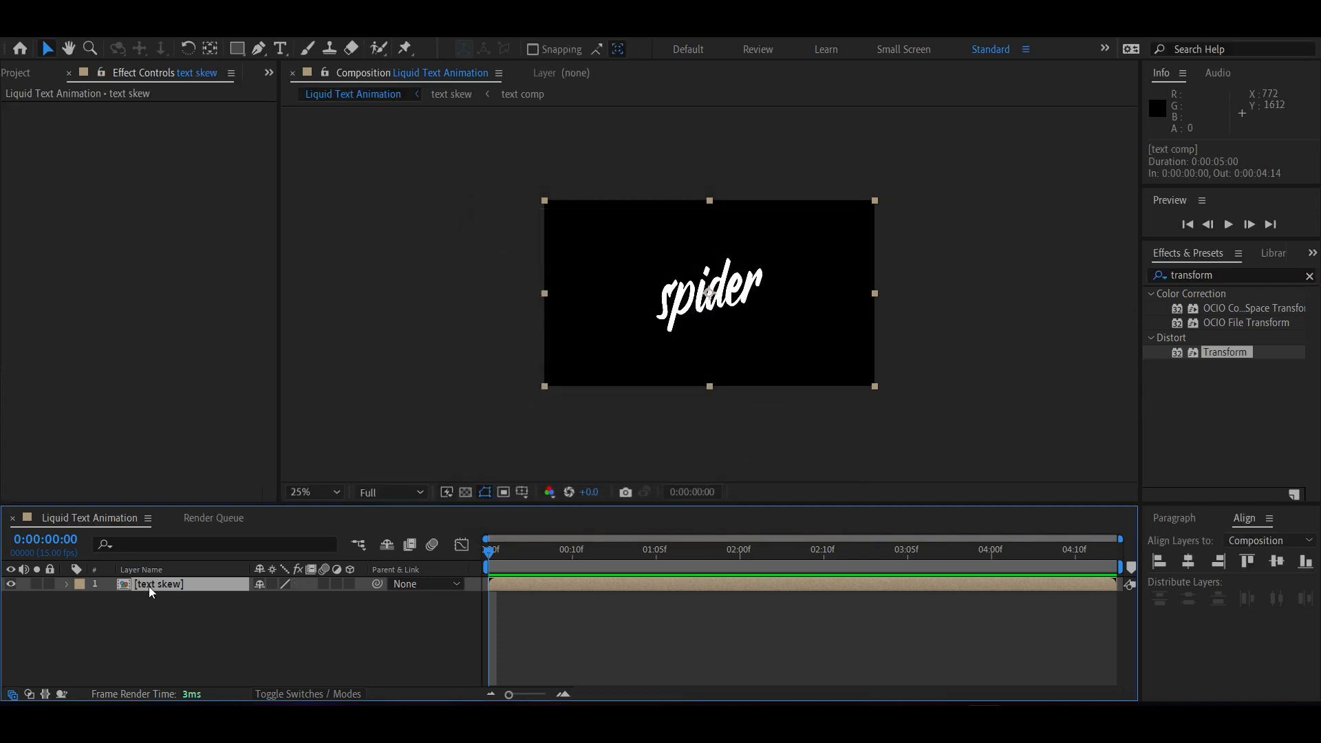
# Step: Apply the Vegas effect to the text skew layer and set its Blend Mode to Transparent
pyautogui.click(1224, 275)
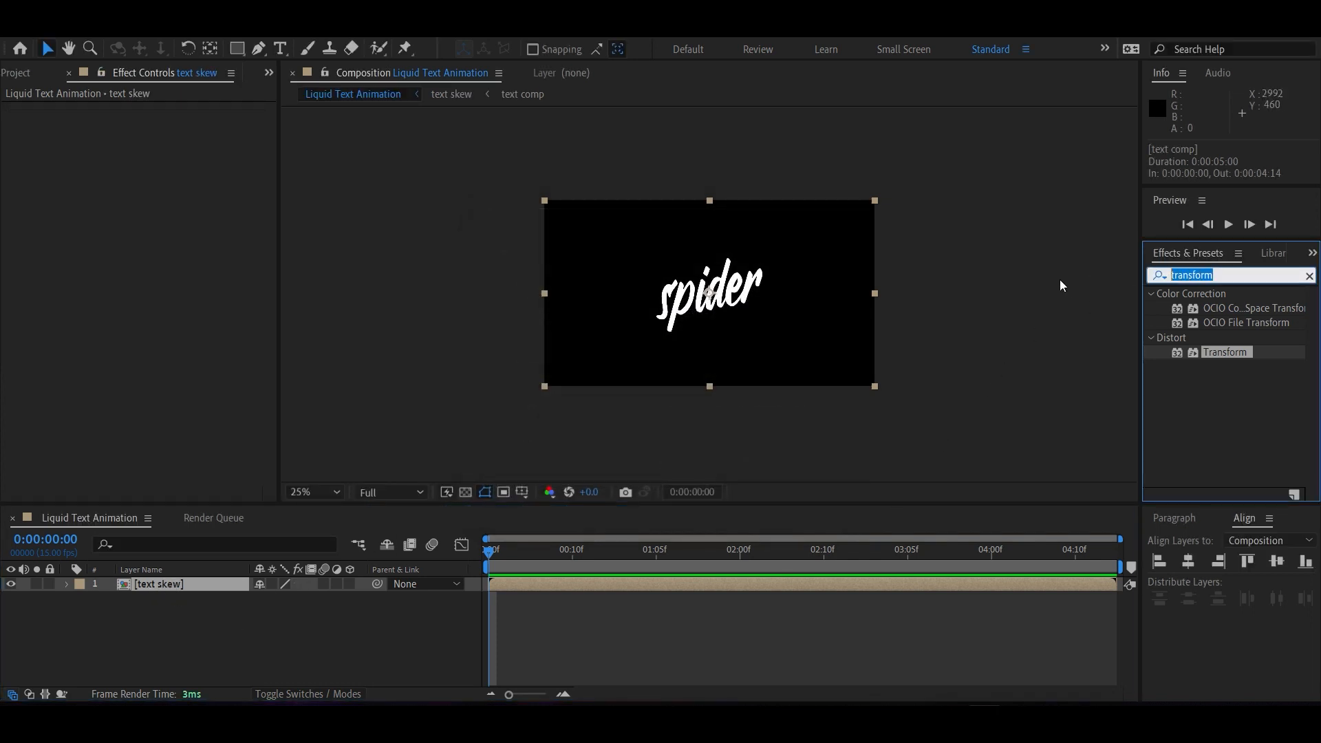
pyautogui.write('vegas')
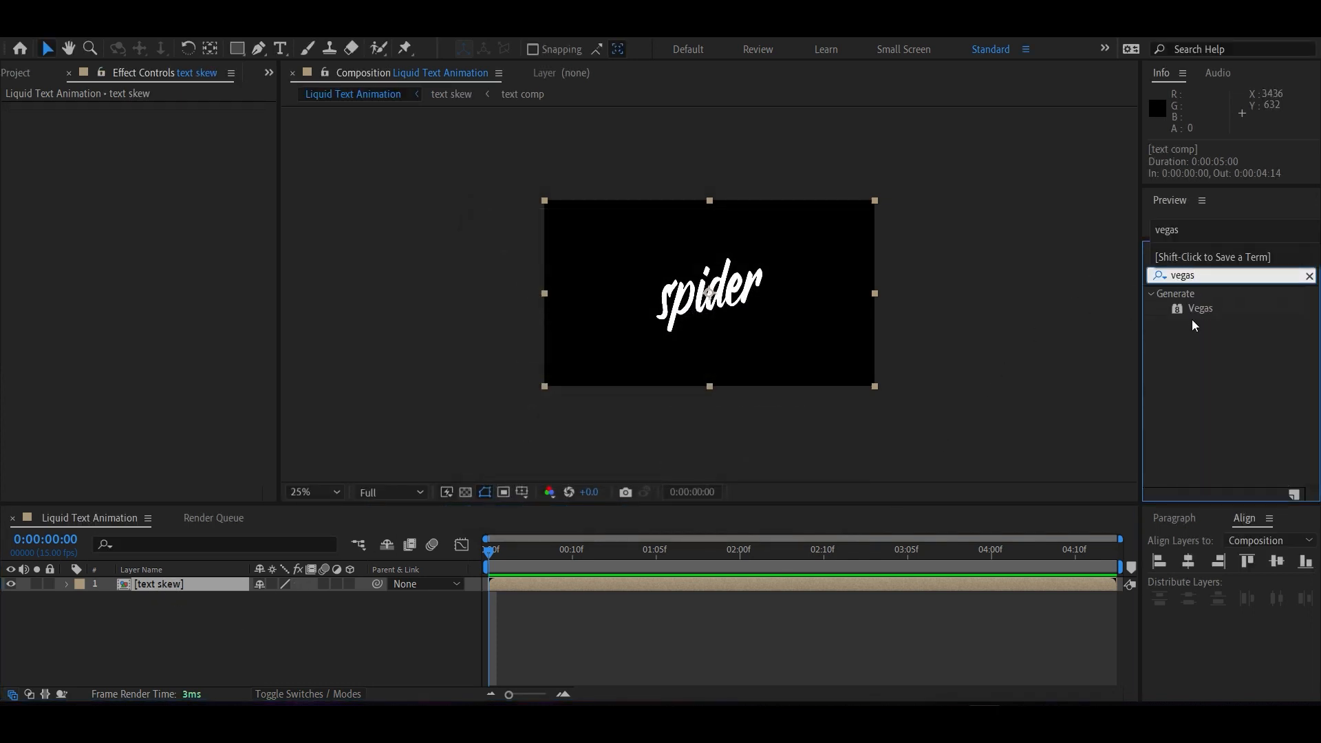
pyautogui.click(1199, 309)
pyautogui.moveTo(1197, 309); pyautogui.dragTo(147, 588)
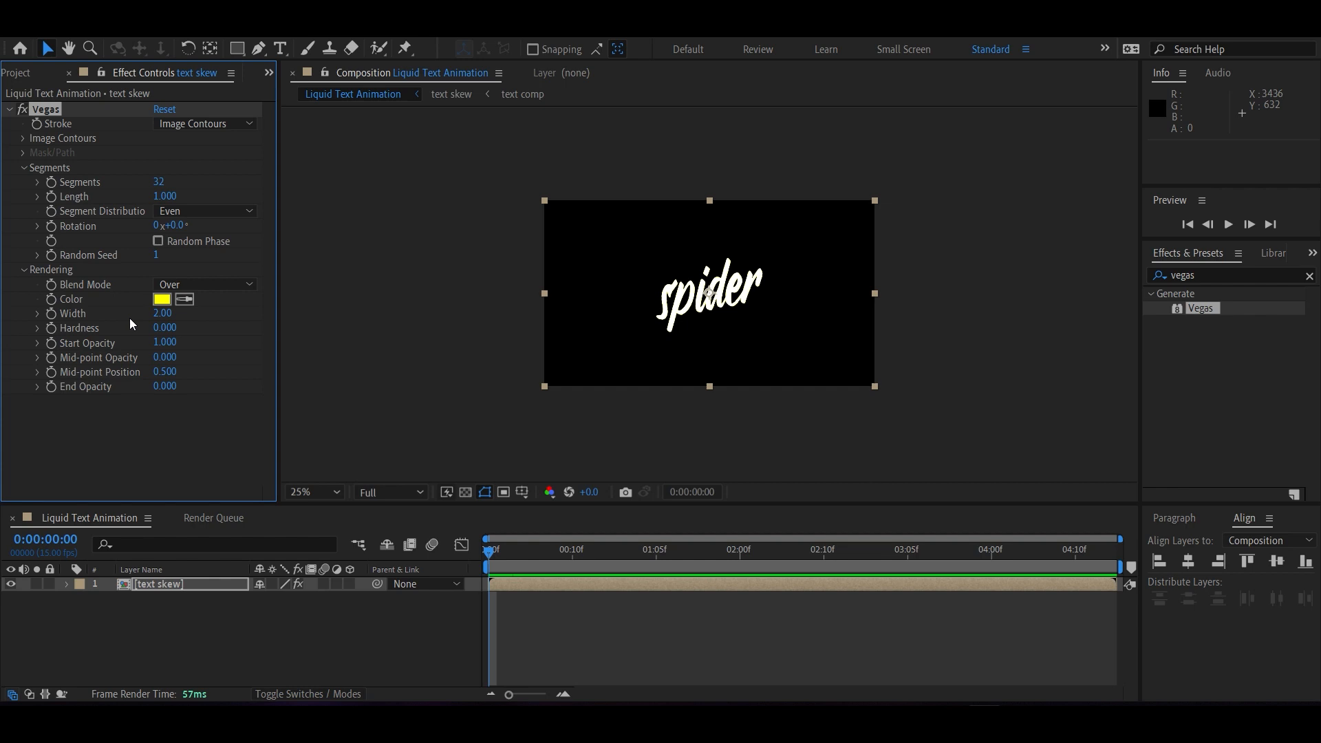
pyautogui.click(182, 284)
pyautogui.click(186, 307)
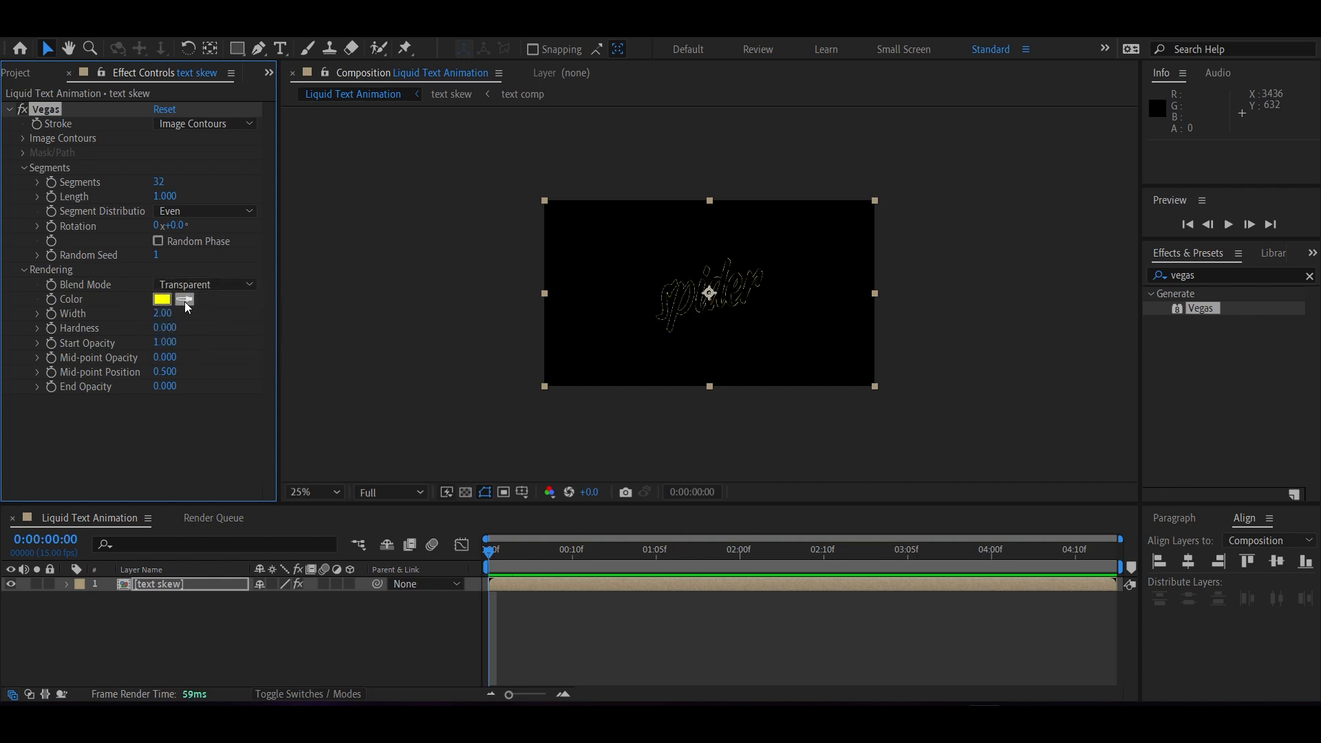
# Step: Set the Vegas effect's Segments to 1 and its End Opacity to 1
pyautogui.click(157, 180)
pyautogui.write('1')
pyautogui.press('Return')
pyautogui.click(165, 388)
pyautogui.press('Return')
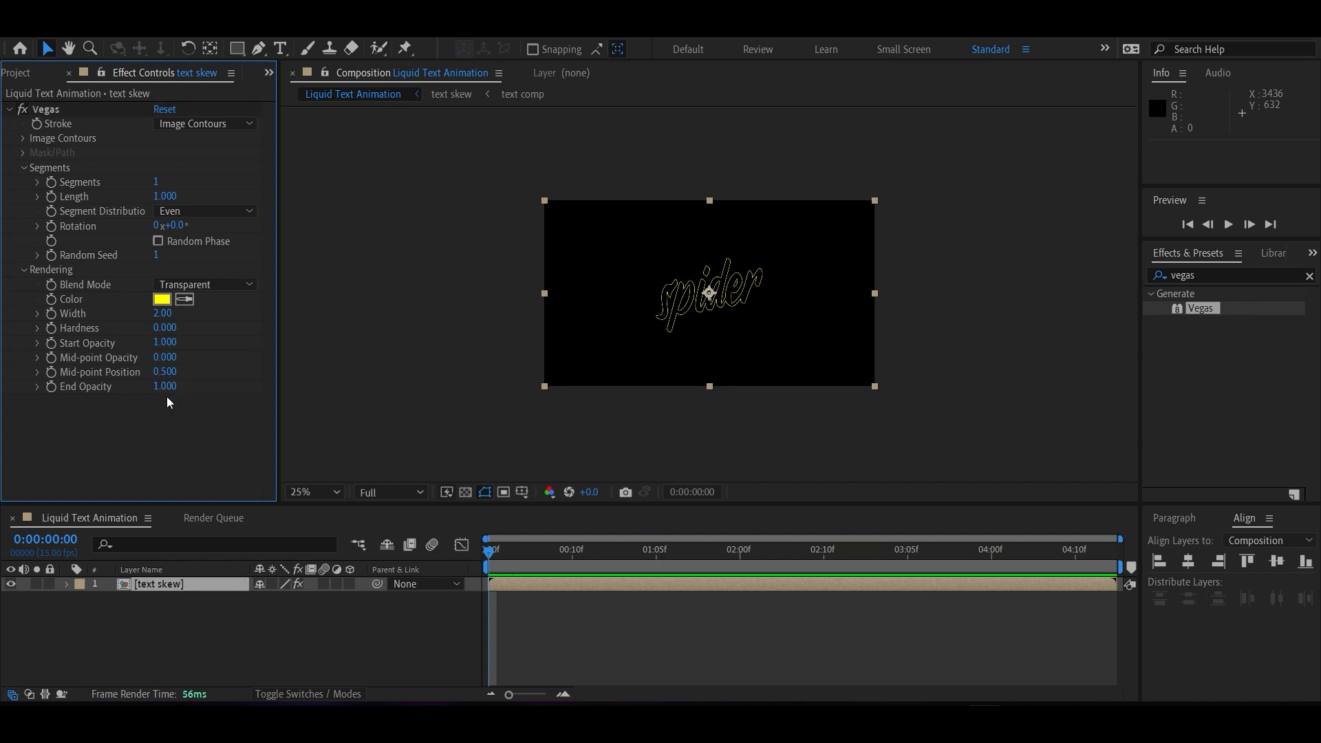
# Step: Change the Vegas stroke colour to white and set its Width to 4
pyautogui.click(184, 299)
pyautogui.click(365, 29)
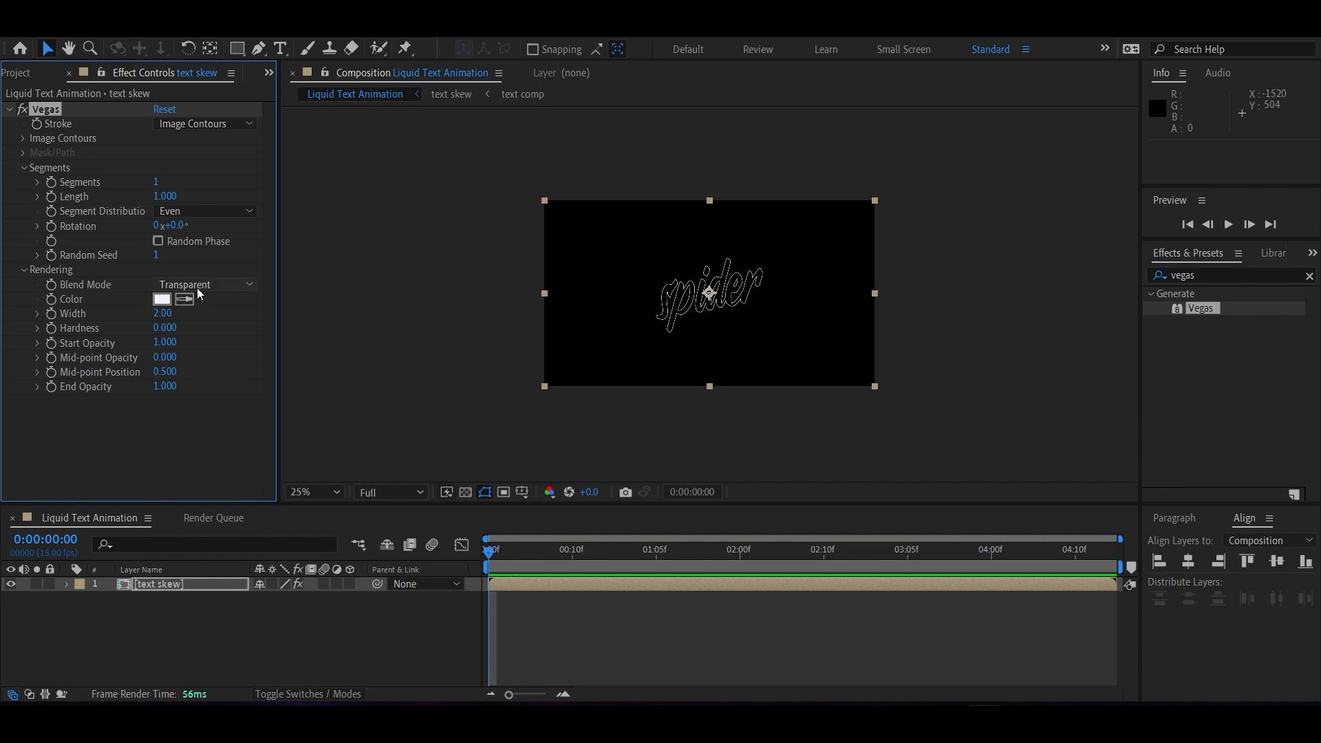
pyautogui.click(161, 300)
pyautogui.click(380, 291)
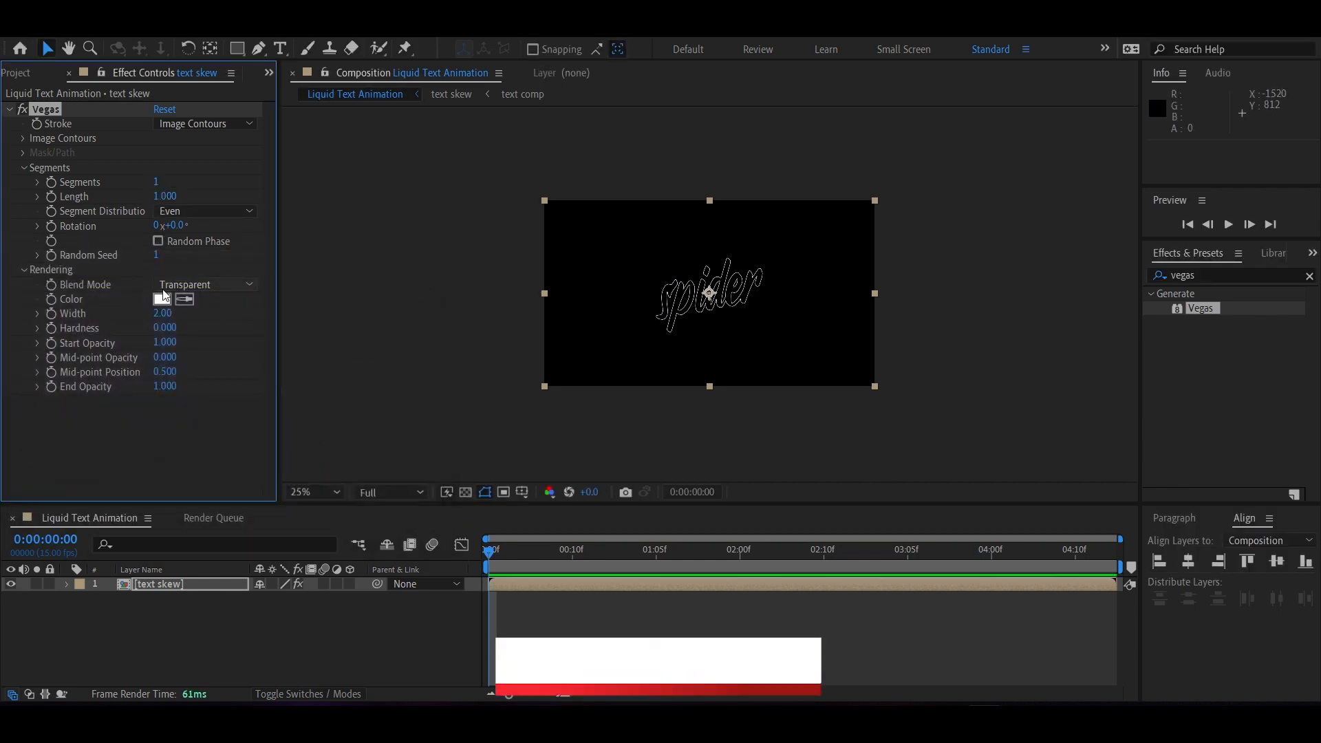
pyautogui.click(163, 313)
pyautogui.write('4')
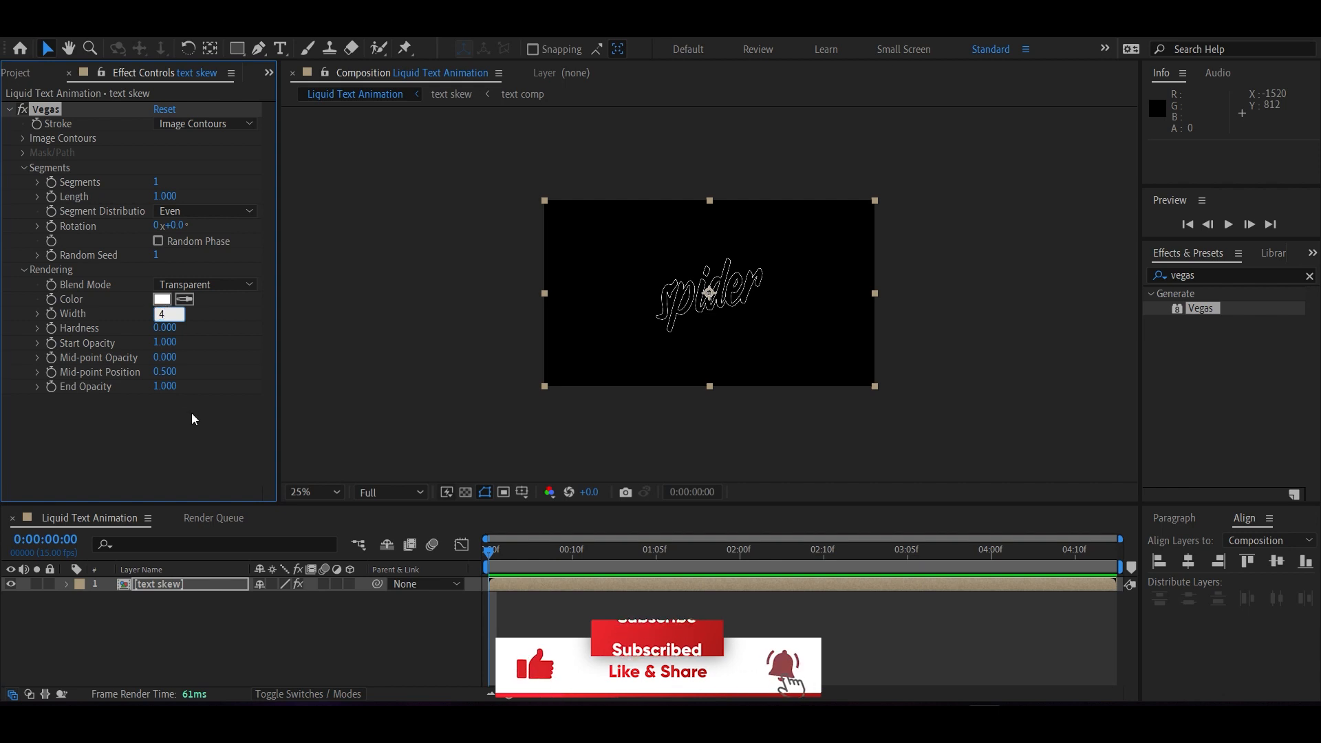
pyautogui.click(194, 413)
pyautogui.click(478, 342)
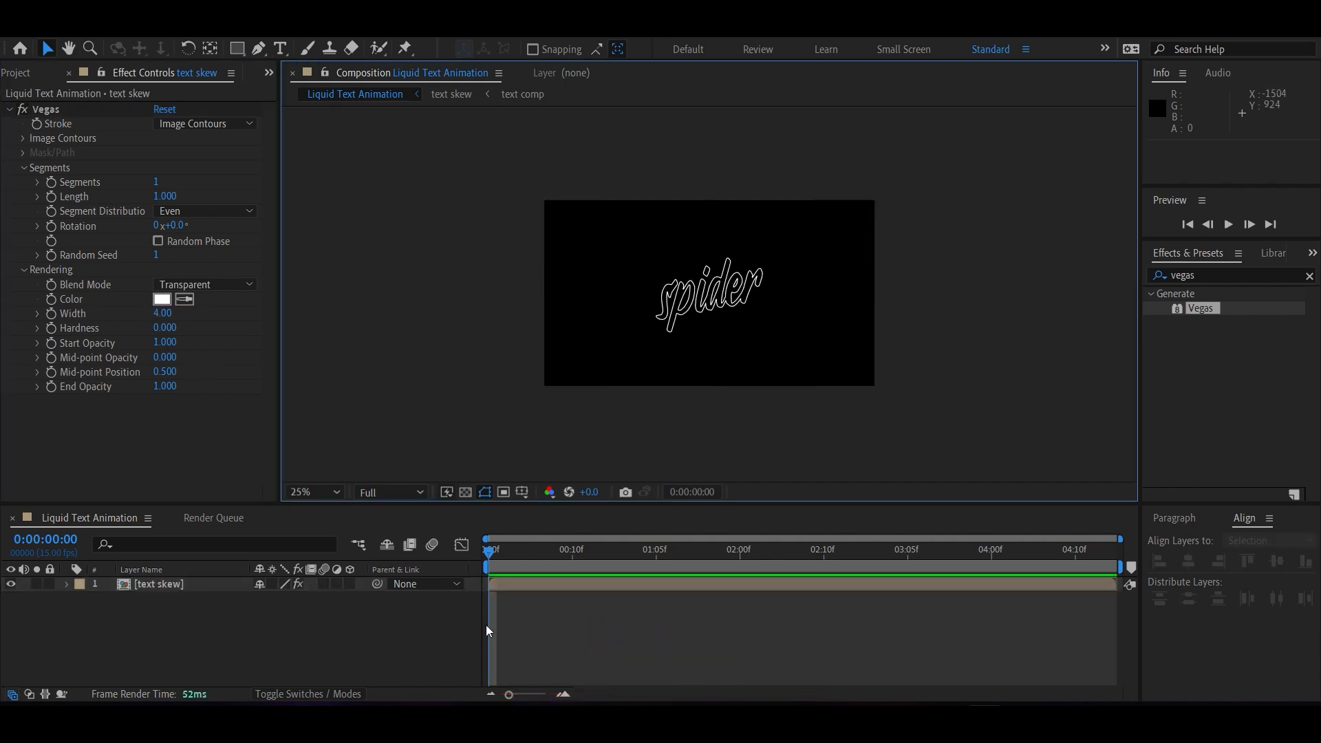
# Step: Add a keyframe for the Vegas Length of 1 at 2 seconds on the timeline
pyautogui.moveTo(499, 552); pyautogui.dragTo(745, 566)
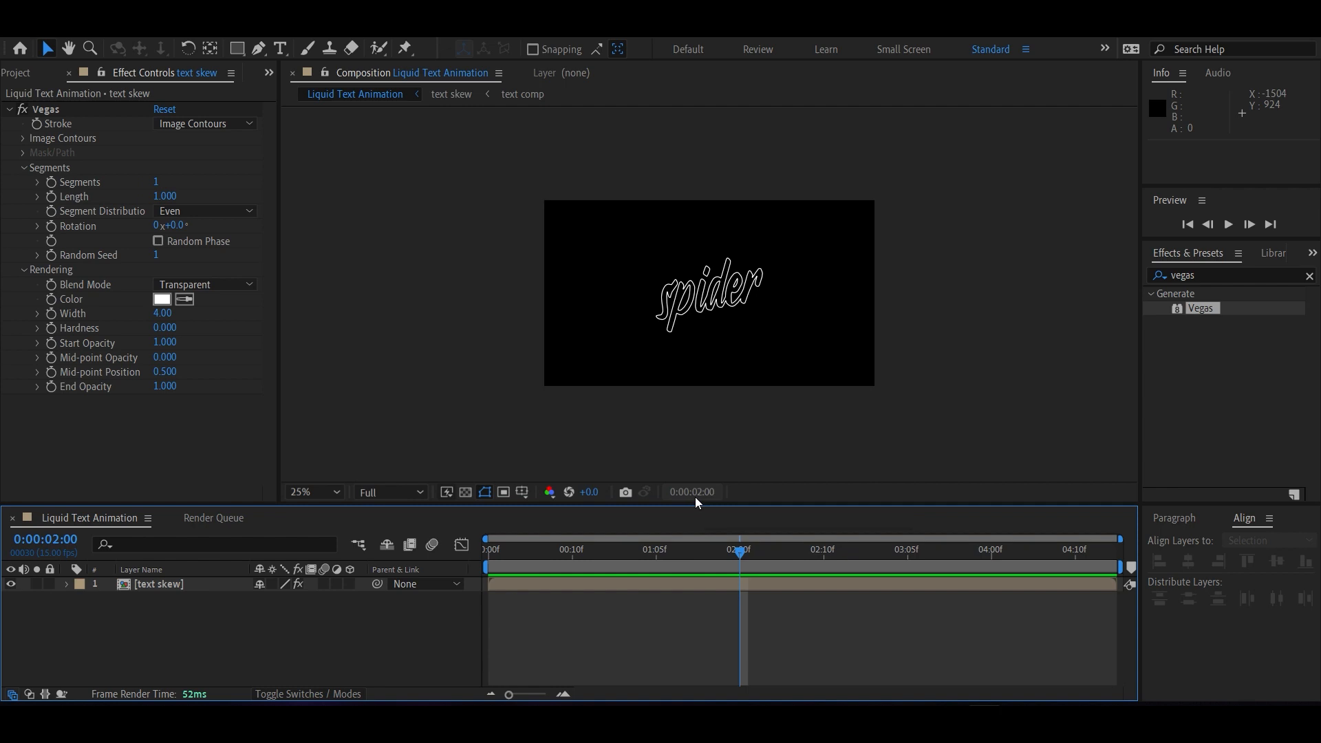
pyautogui.click(51, 200)
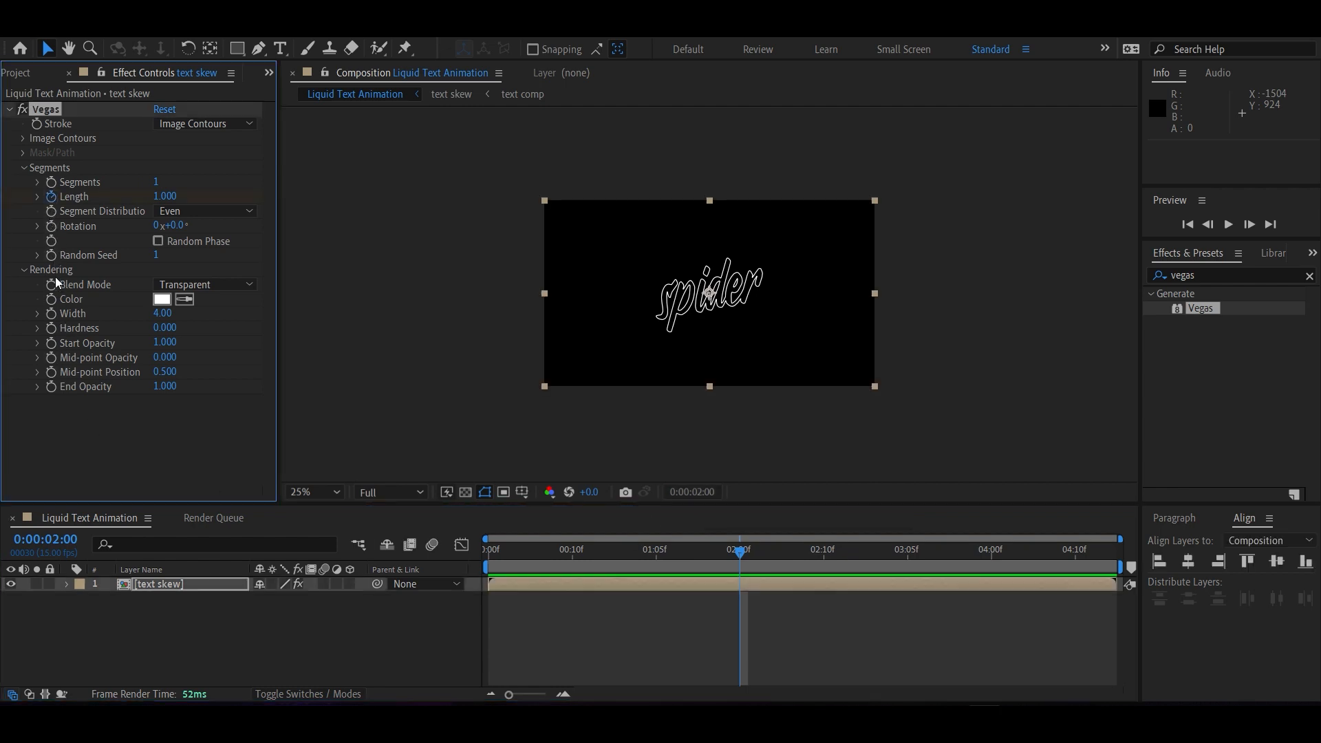
# Step: Keyframe the Vegas Rotation at 2 seconds and set the Vegas Length to 0 at 1 second
pyautogui.click(50, 225)
pyautogui.moveTo(739, 551); pyautogui.dragTo(614, 541)
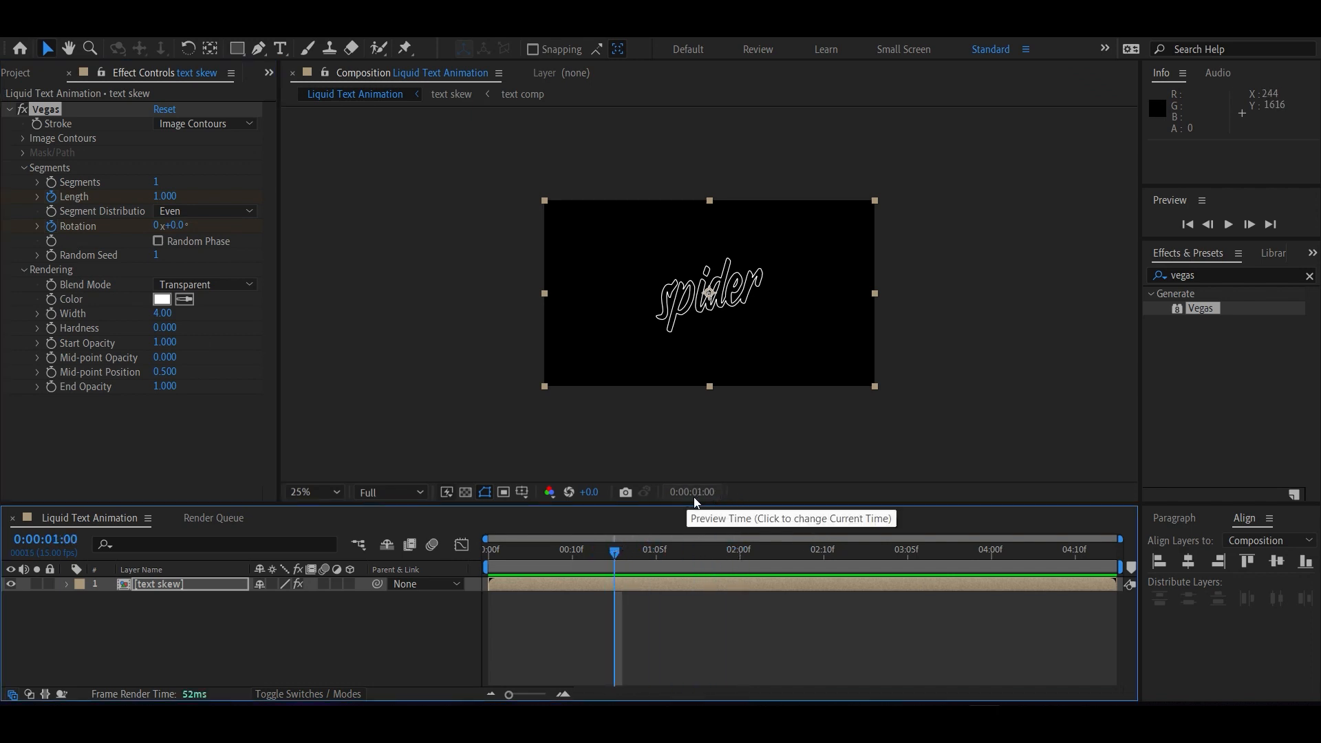
pyautogui.click(165, 196)
pyautogui.write('0')
pyautogui.press('Return')
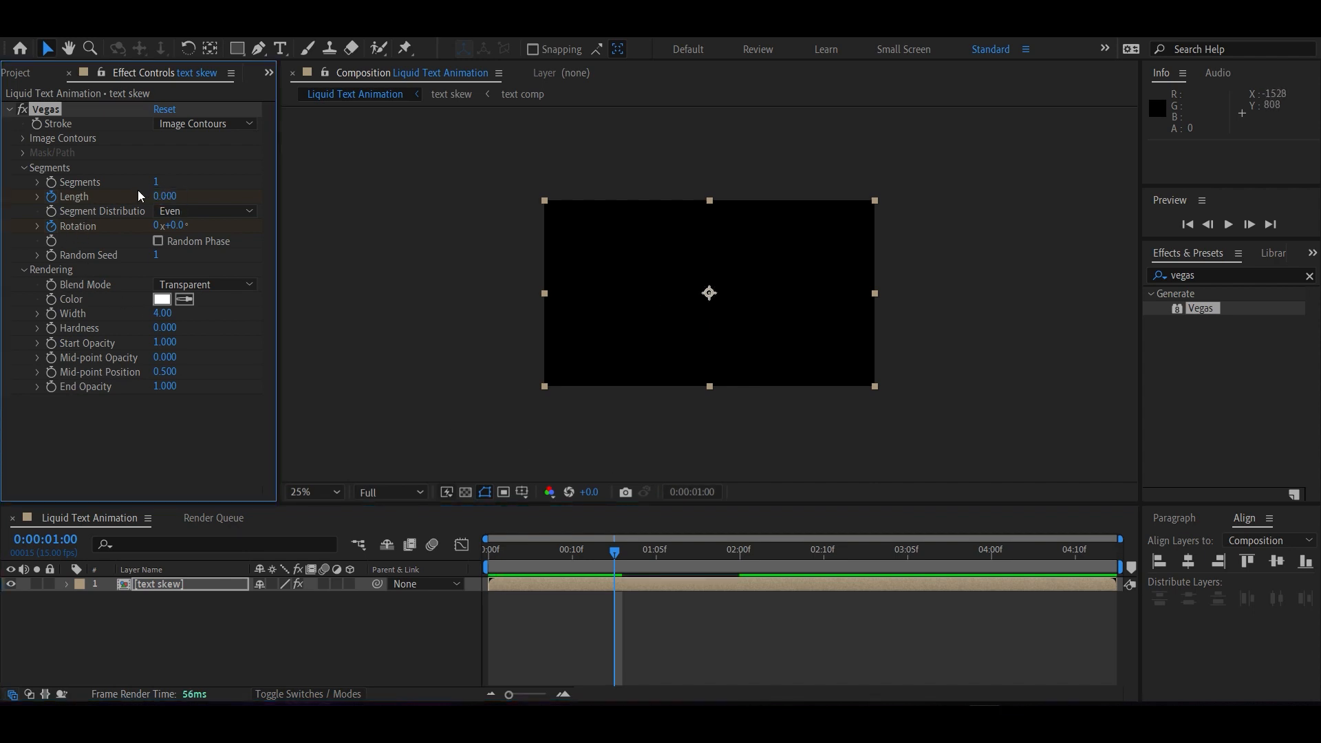
# Step: Set the Vegas Rotation to -90° at 1 second and enable Random Phase
pyautogui.click(175, 226)
pyautogui.write('-90')
pyautogui.press('Return')
pyautogui.moveTo(621, 551)
pyautogui.mouseDown()
pyautogui.moveTo(774, 562)
pyautogui.moveTo(722, 576)
pyautogui.moveTo(619, 564)
pyautogui.moveTo(697, 564)
pyautogui.mouseUp()
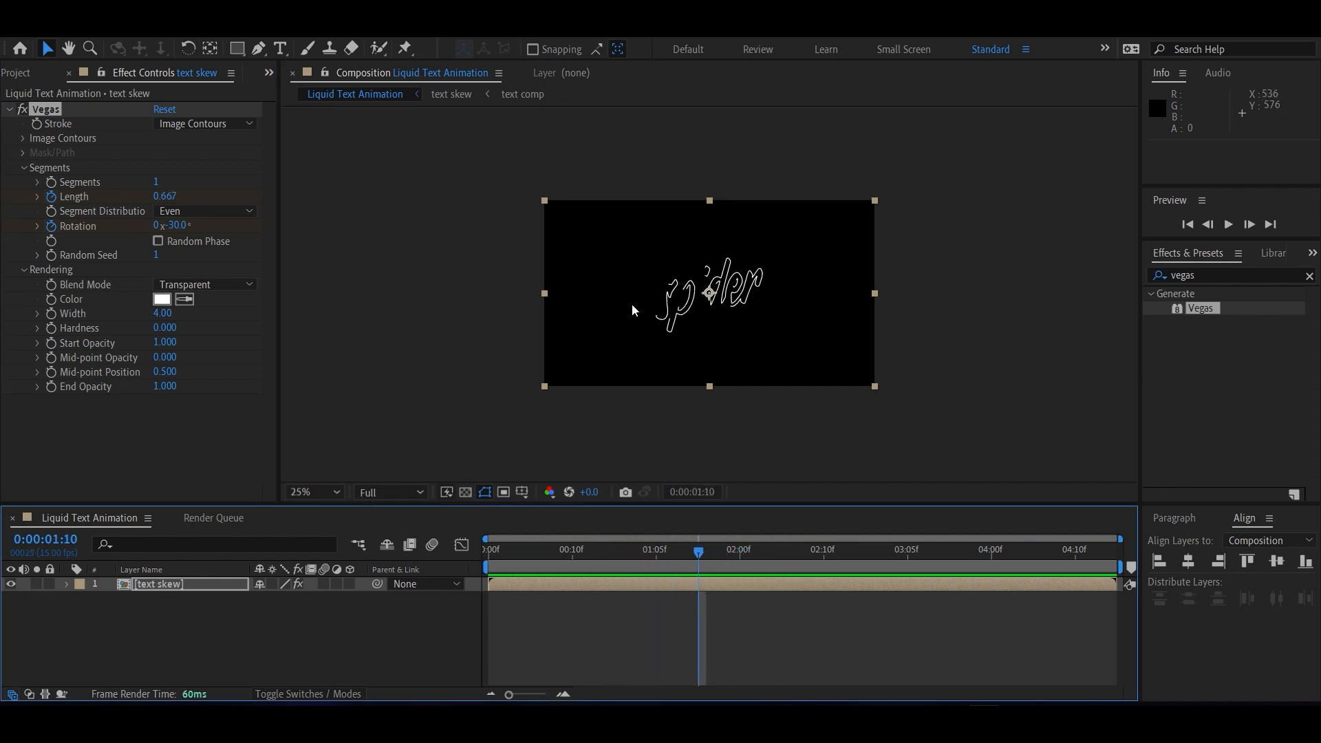
pyautogui.click(171, 241)
pyautogui.moveTo(650, 555)
pyautogui.mouseDown()
pyautogui.moveTo(597, 557)
pyautogui.moveTo(774, 556)
pyautogui.mouseUp()
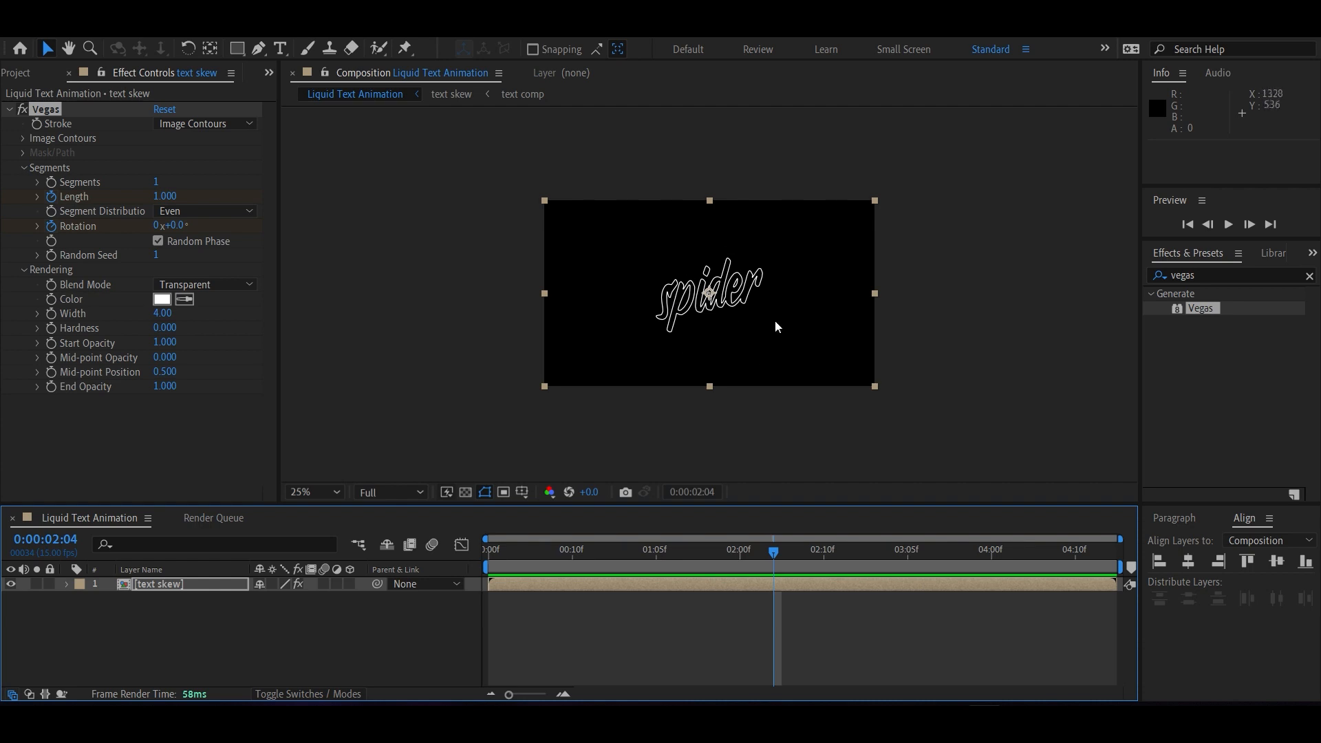
# Step: Reveal the text skew layer's keyframes and apply Easy Ease to all its Length and Rotation keyframes
pyautogui.click(197, 584)
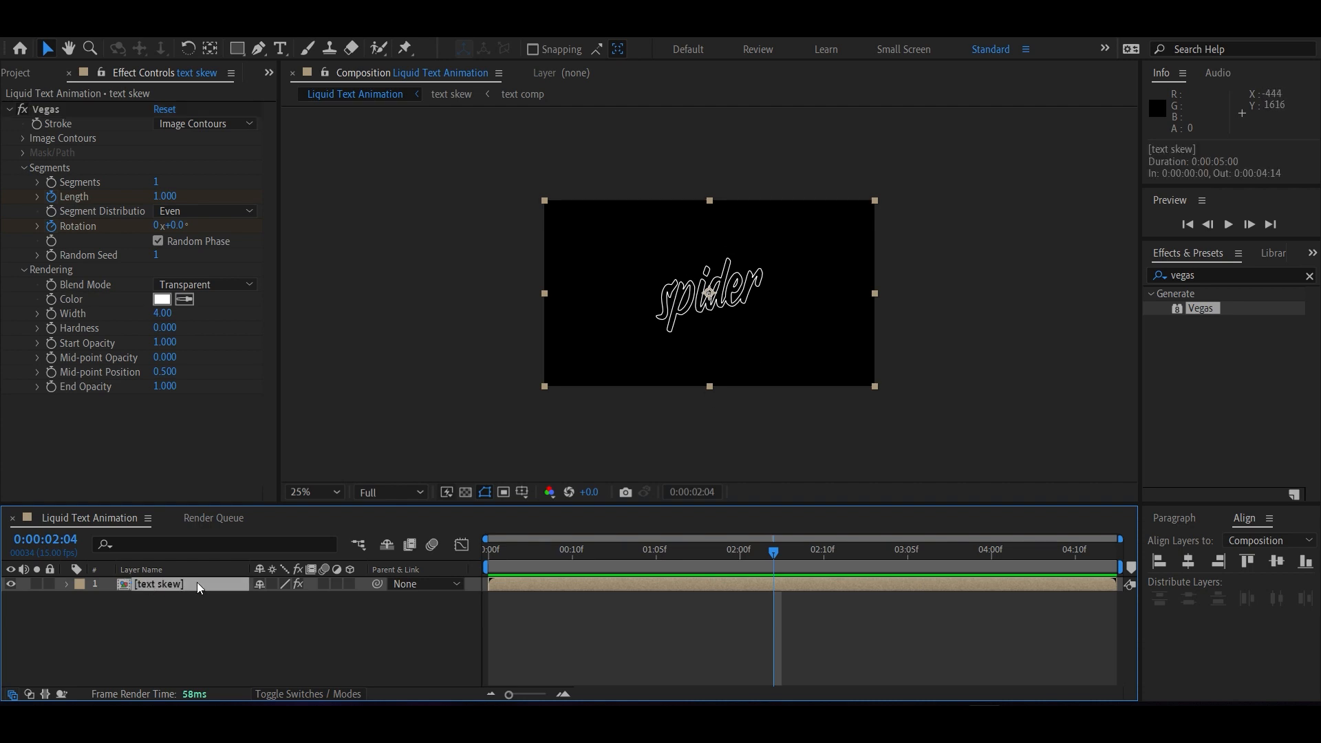
pyautogui.press('u')
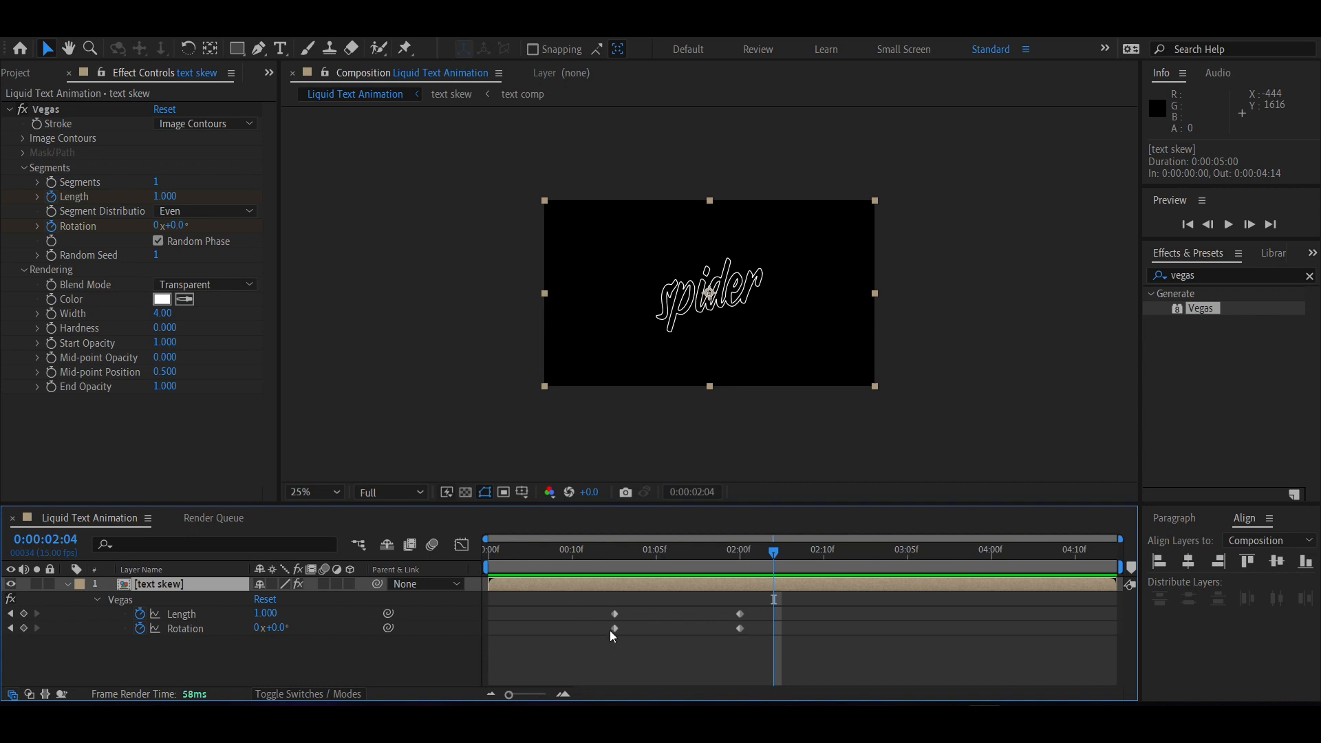
pyautogui.moveTo(604, 646); pyautogui.dragTo(763, 603)
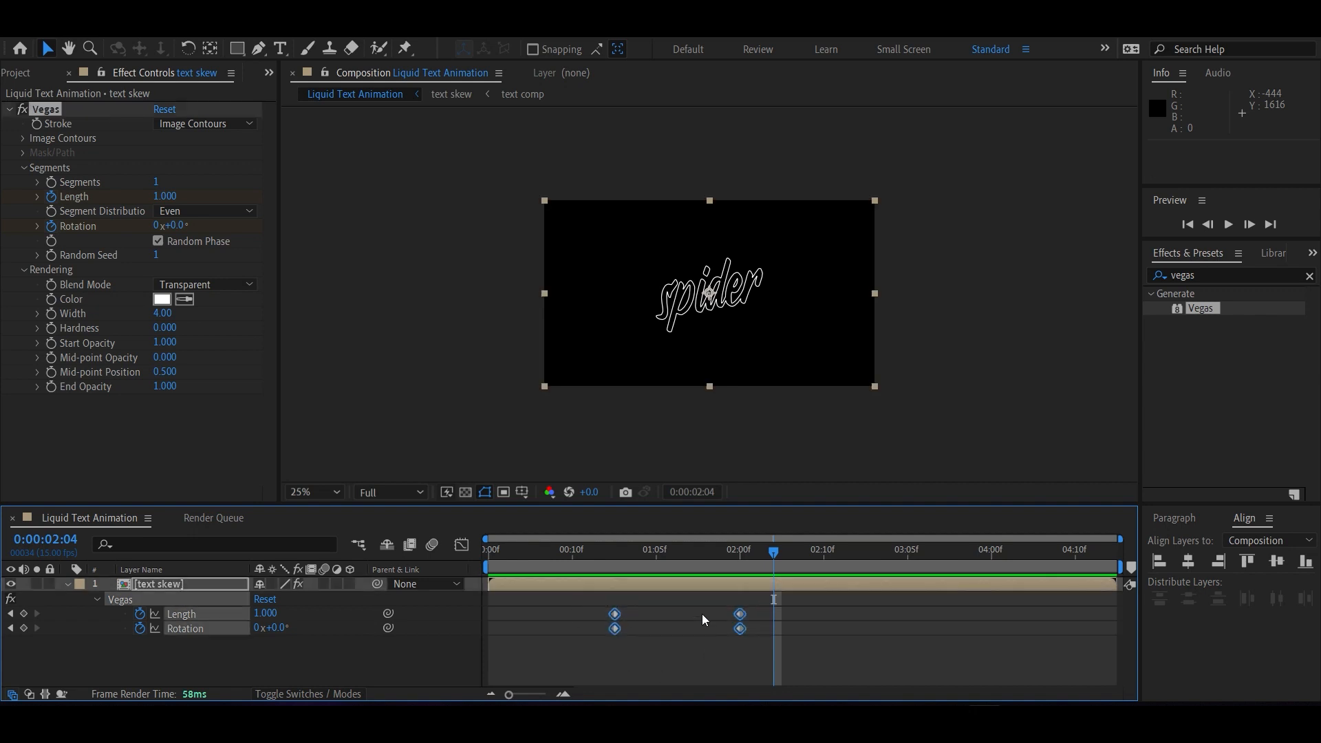
pyautogui.press('F9')
# Step: Duplicate the text skew layer and rename the upper copy "text blue"
pyautogui.click(177, 582)
pyautogui.hotkey('ctrl', 'd')
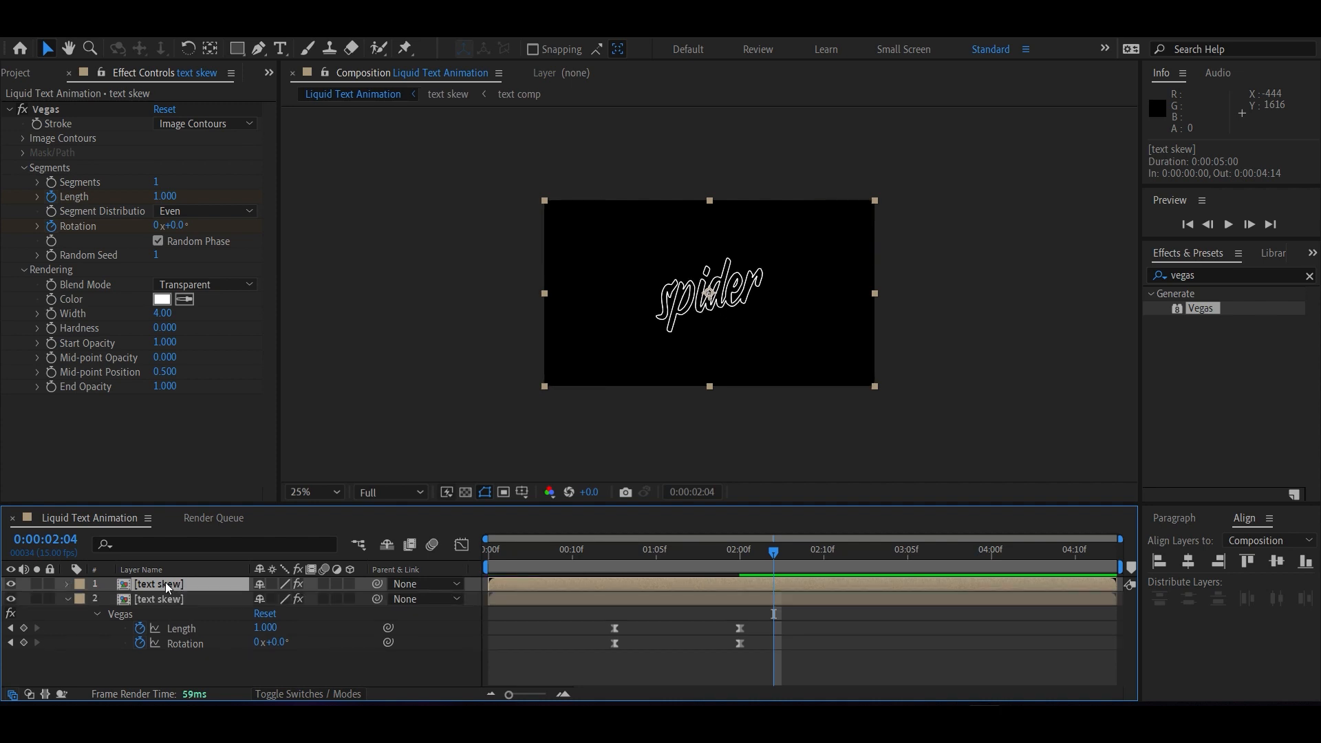
pyautogui.rightClick(165, 582)
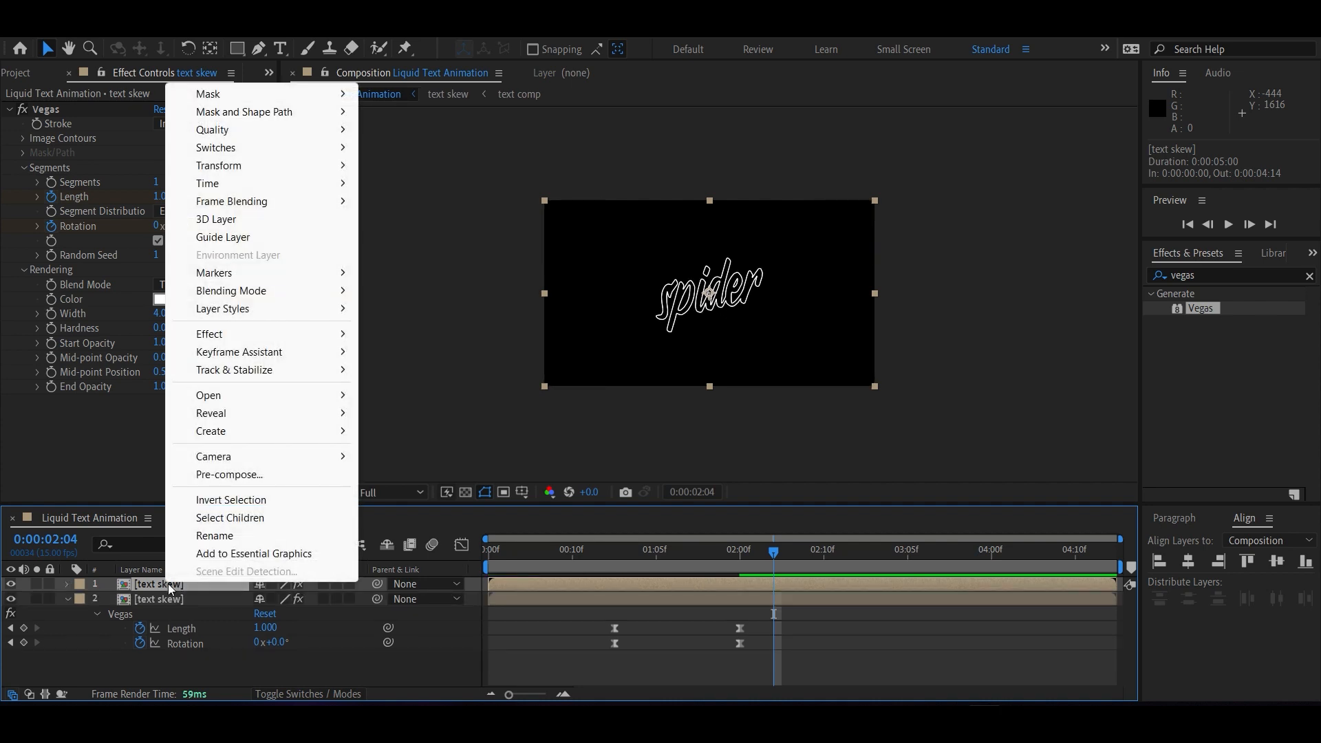
pyautogui.click(214, 535)
pyautogui.write('text blue')
pyautogui.press('Return')
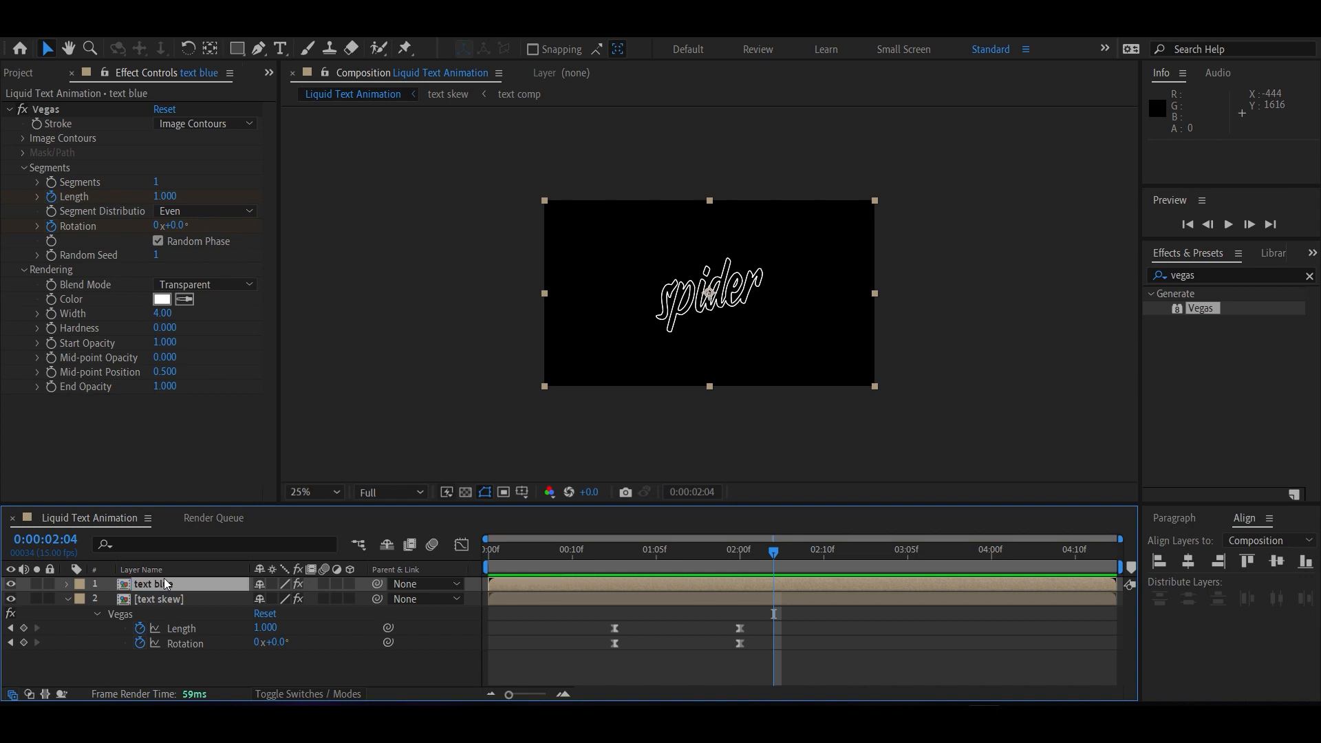
# Step: Change the text blue layer's Vegas colour to blue 0010FF and set its Random Seed to 2
pyautogui.click(161, 299)
pyautogui.moveTo(261, 367); pyautogui.dragTo(244, 269)
pyautogui.click(221, 338)
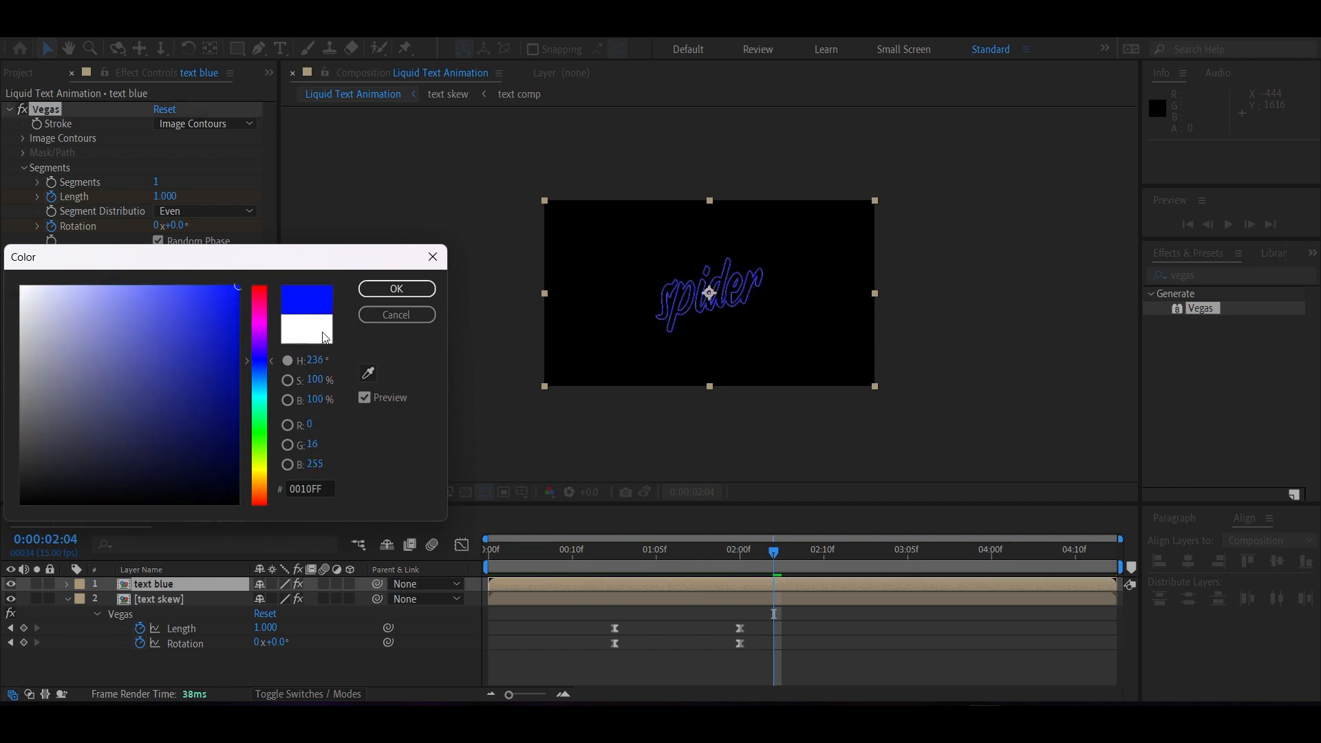
pyautogui.click(397, 290)
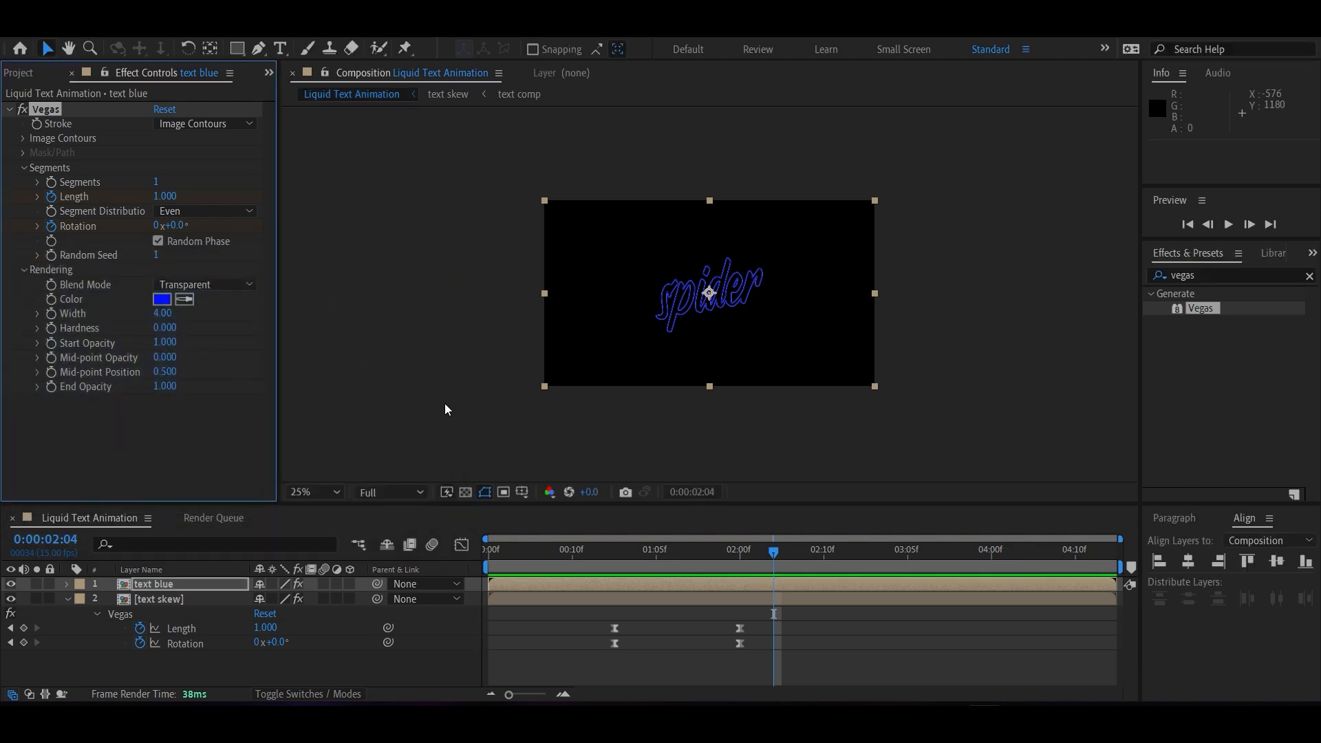
pyautogui.write('2')
# Step: Shift the text blue layer to start at 0:00:00:05 and set its Vegas Width to 6
pyautogui.click(154, 585)
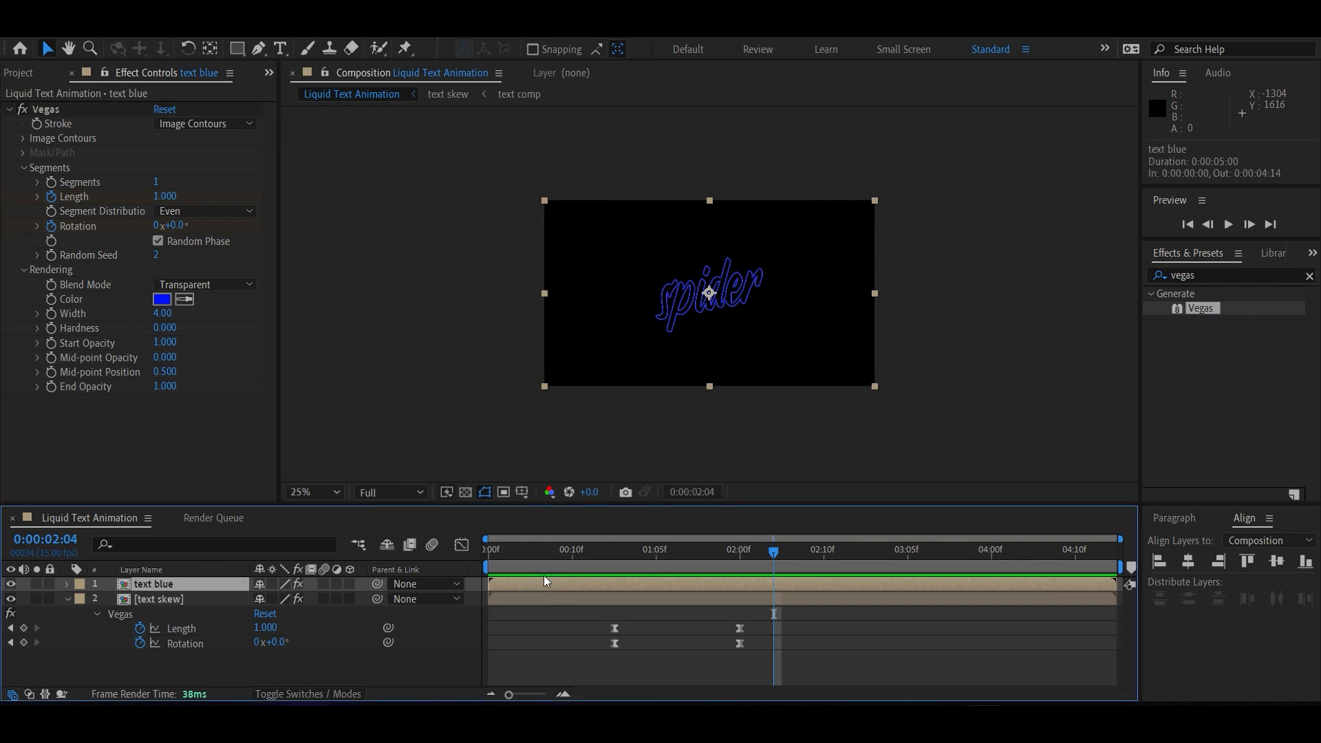
pyautogui.moveTo(518, 578); pyautogui.dragTo(547, 581)
pyautogui.click(536, 553)
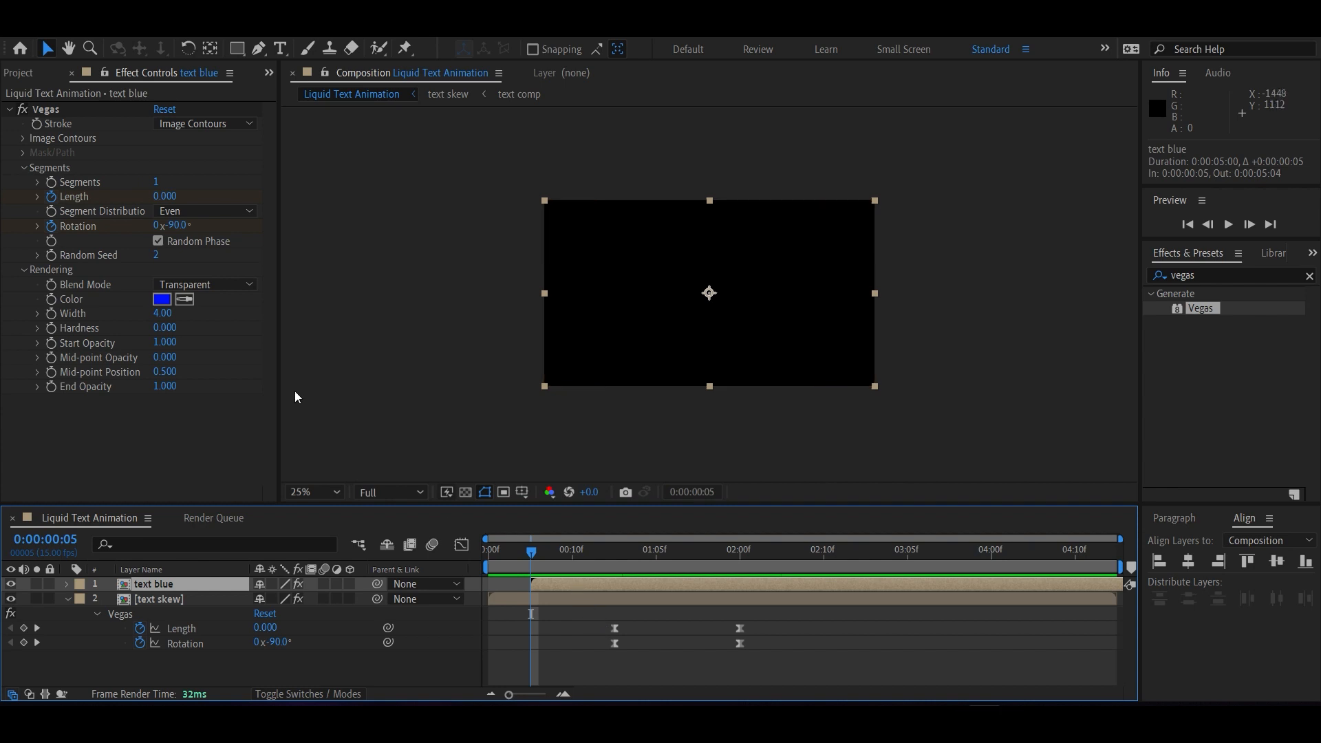
pyautogui.click(164, 313)
pyautogui.write('6')
pyautogui.press('Return')
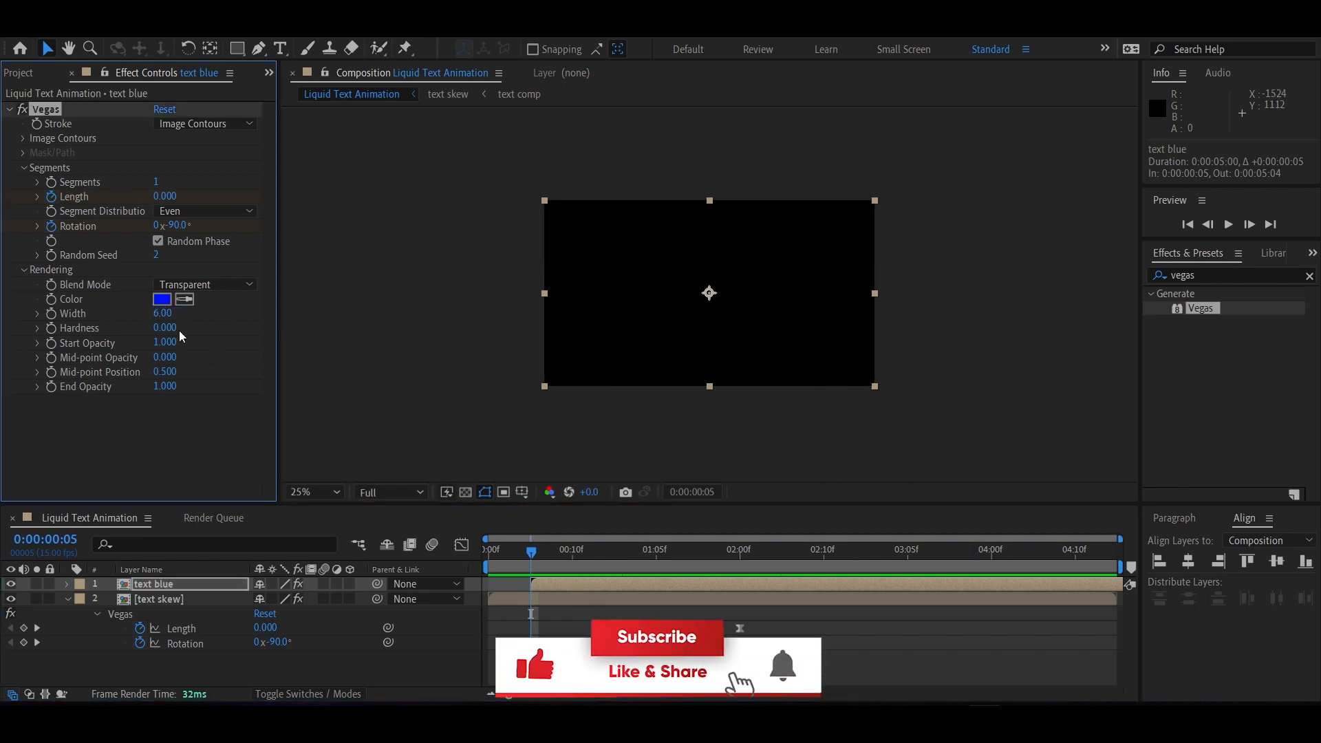
# Step: Duplicate the text blue layer and shift the copy to start at 0:00:00:10
pyautogui.click(150, 584)
pyautogui.hotkey('ctrl', 'd')
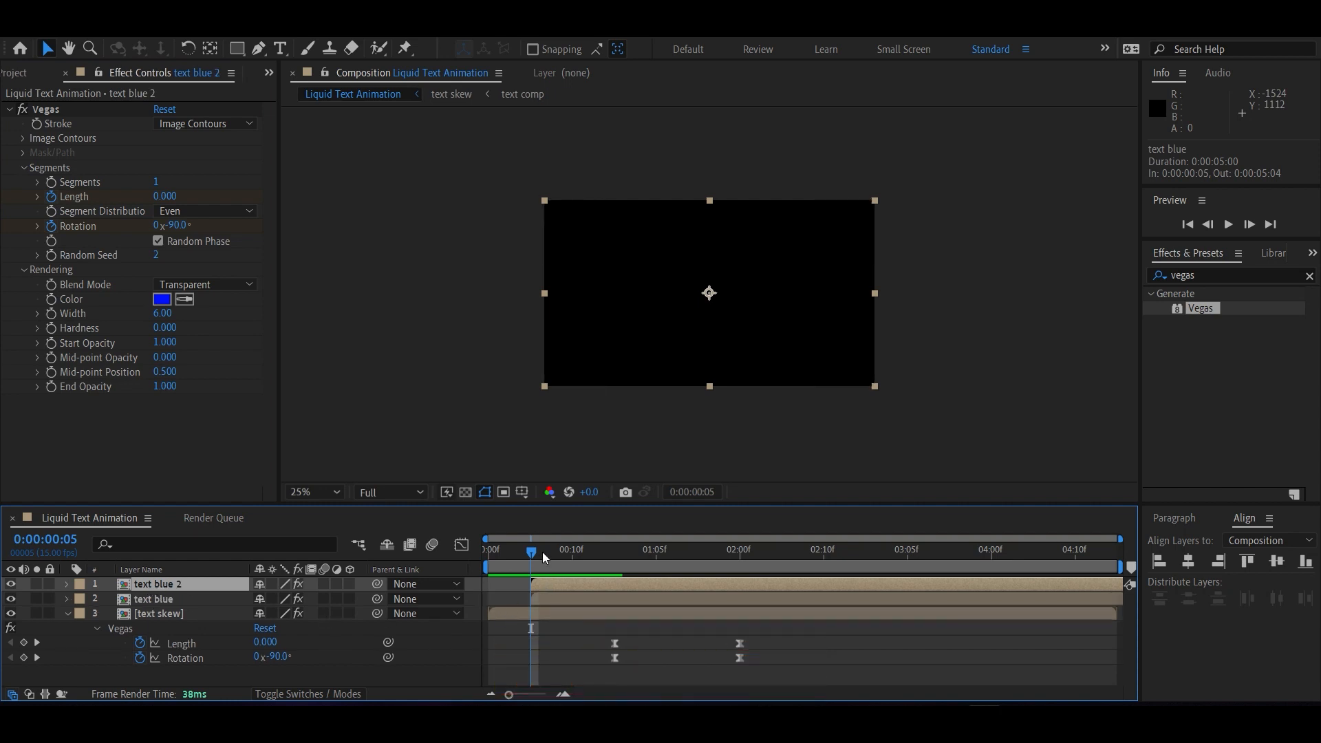
pyautogui.moveTo(556, 585); pyautogui.dragTo(590, 586)
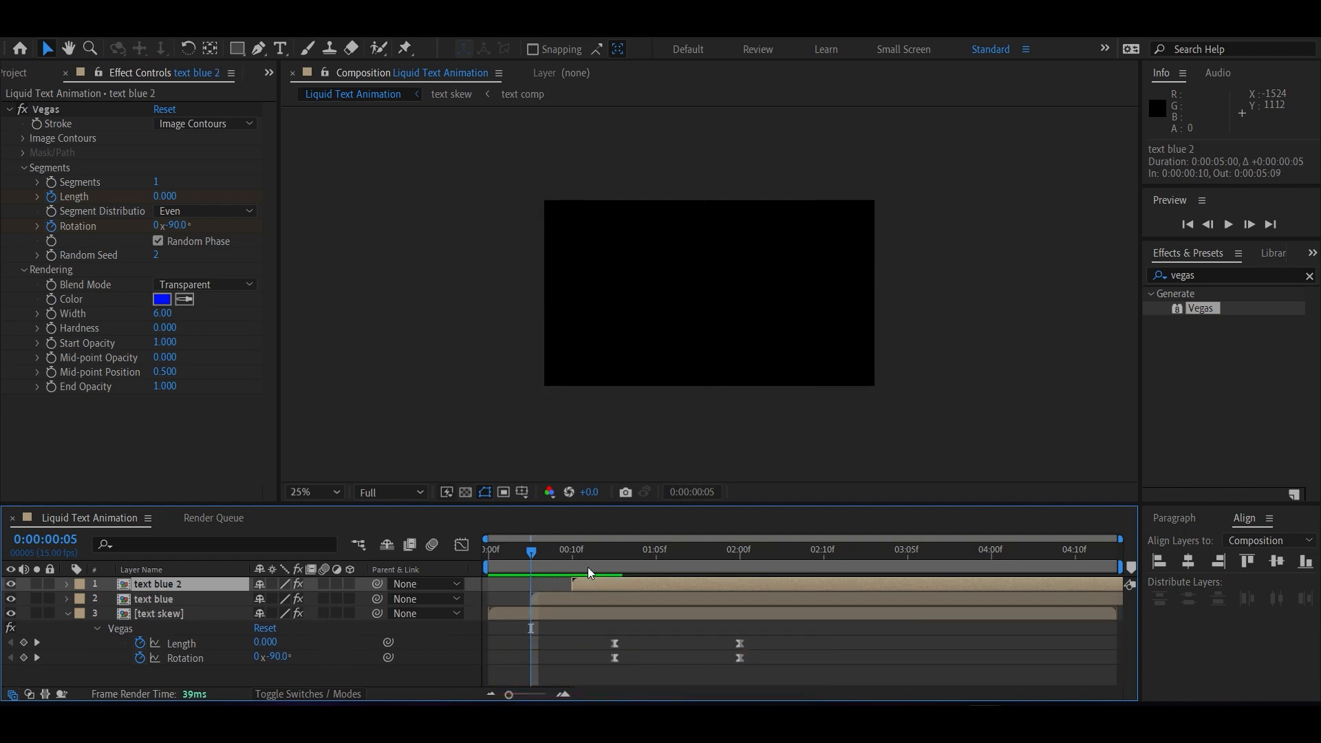
# Step: Animate the text blue 2 layer's Vegas Width with a starting keyframe at 0:00:00:10 and a value of 11 at 2 seconds
pyautogui.click(570, 560)
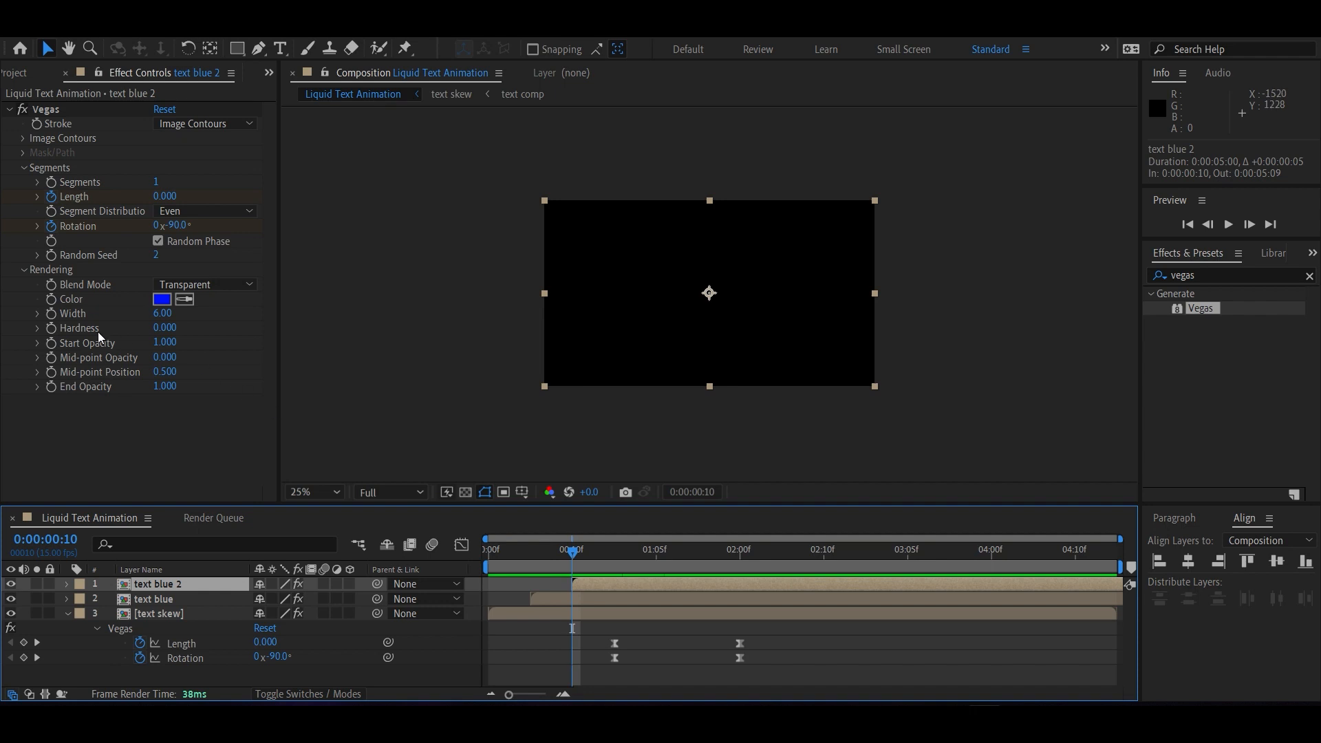
pyautogui.click(52, 313)
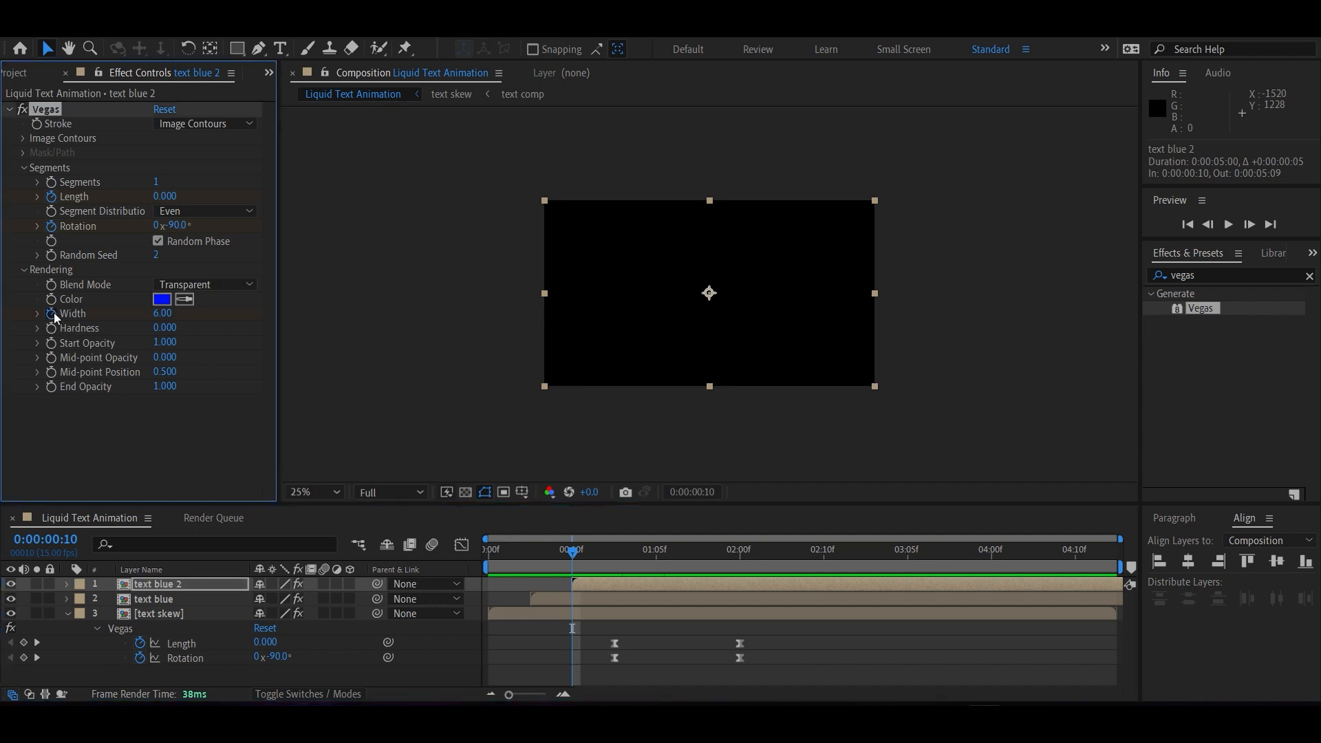
pyautogui.moveTo(648, 558); pyautogui.dragTo(742, 556)
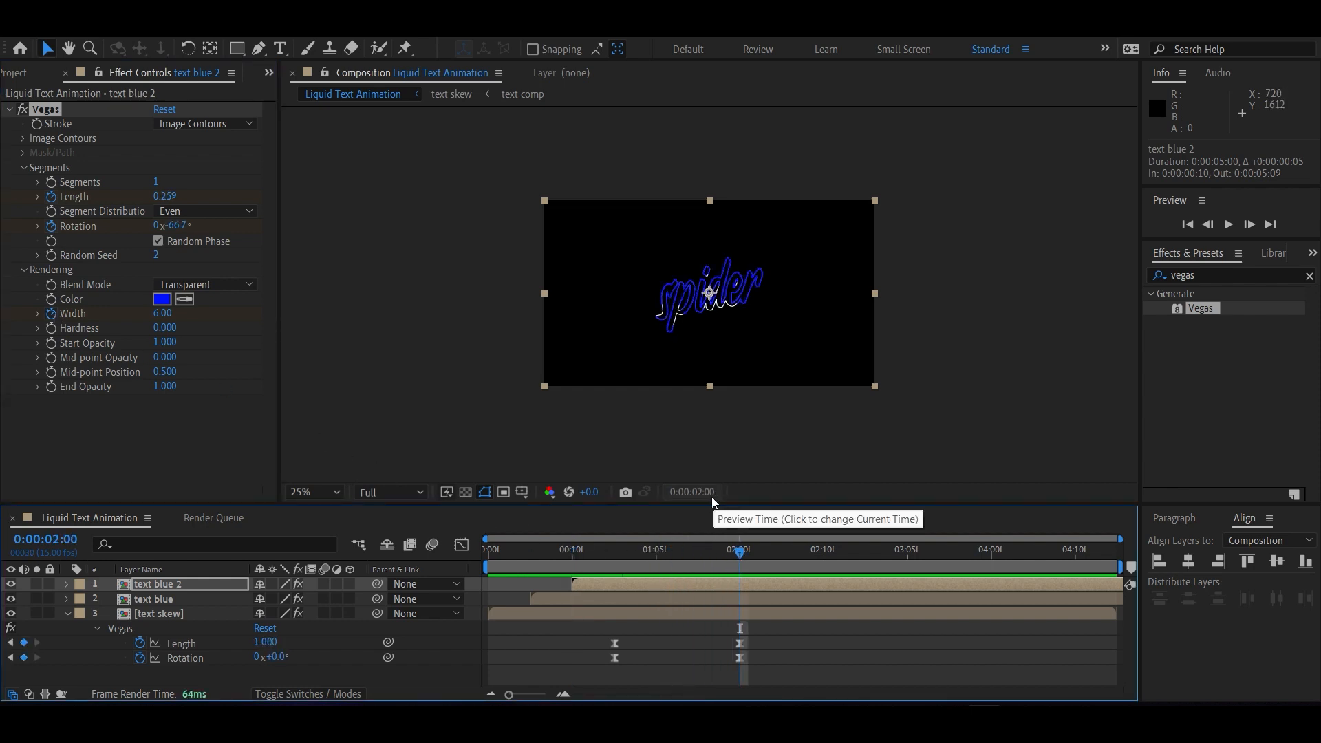
pyautogui.click(167, 314)
pyautogui.write('11')
pyautogui.press('Return')
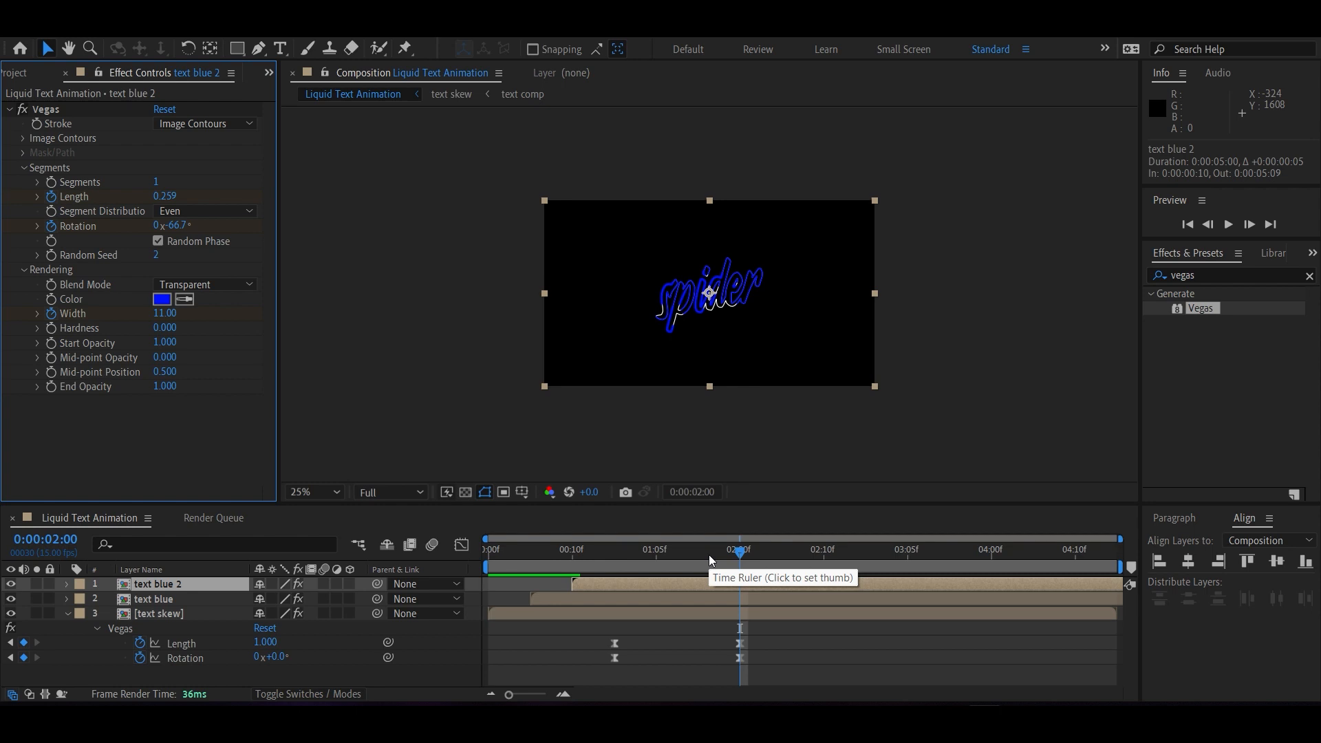
pyautogui.moveTo(704, 550)
pyautogui.mouseDown()
pyautogui.moveTo(532, 555)
pyautogui.moveTo(818, 540)
pyautogui.moveTo(741, 542)
pyautogui.moveTo(807, 539)
pyautogui.mouseUp()
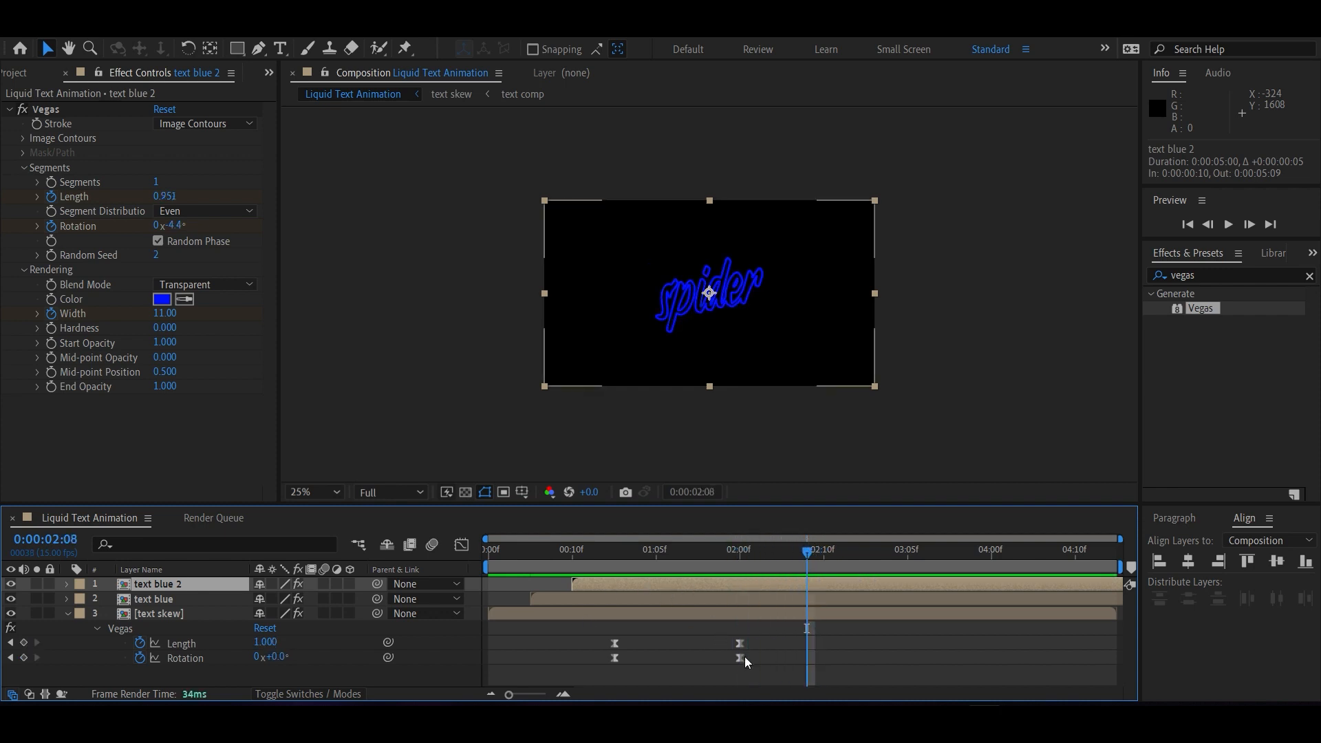
# Step: Find the Minimax effect and apply it above Vegas on the text blue 2 layer
pyautogui.click(1194, 275)
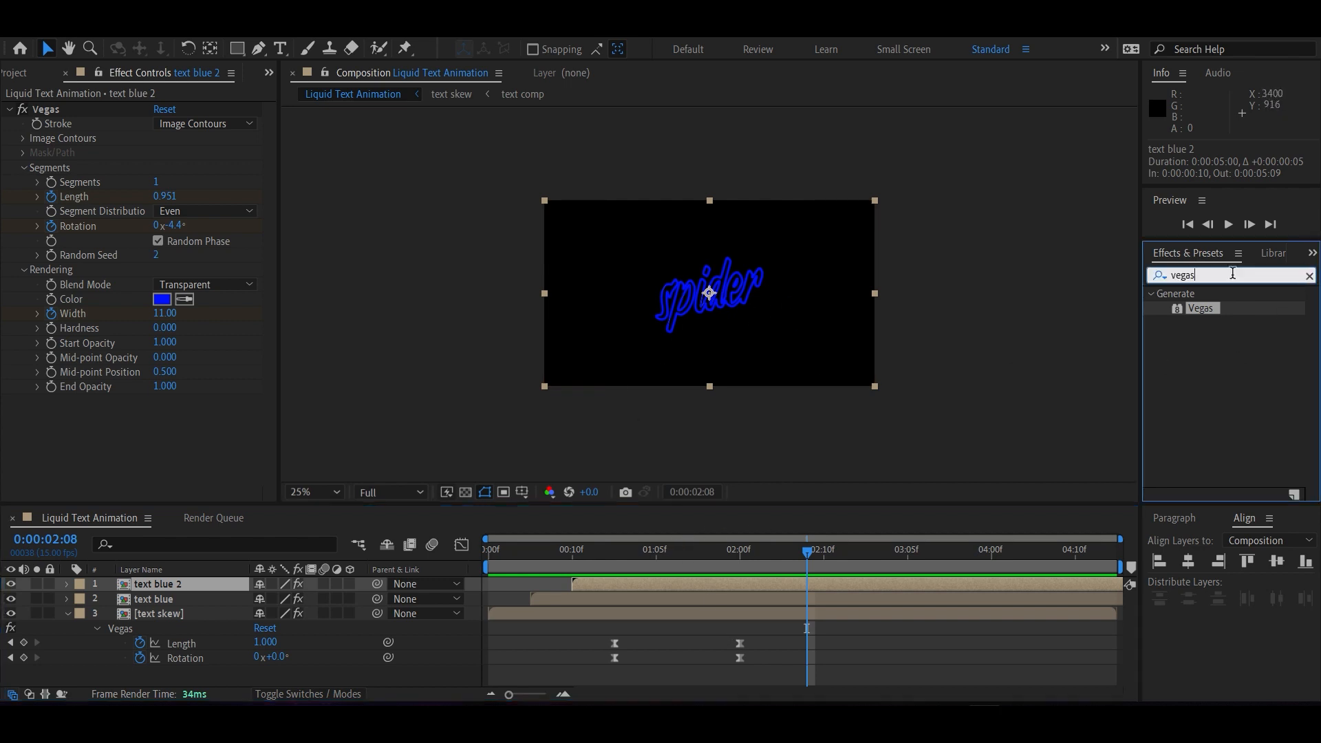
pyautogui.write('minimax')
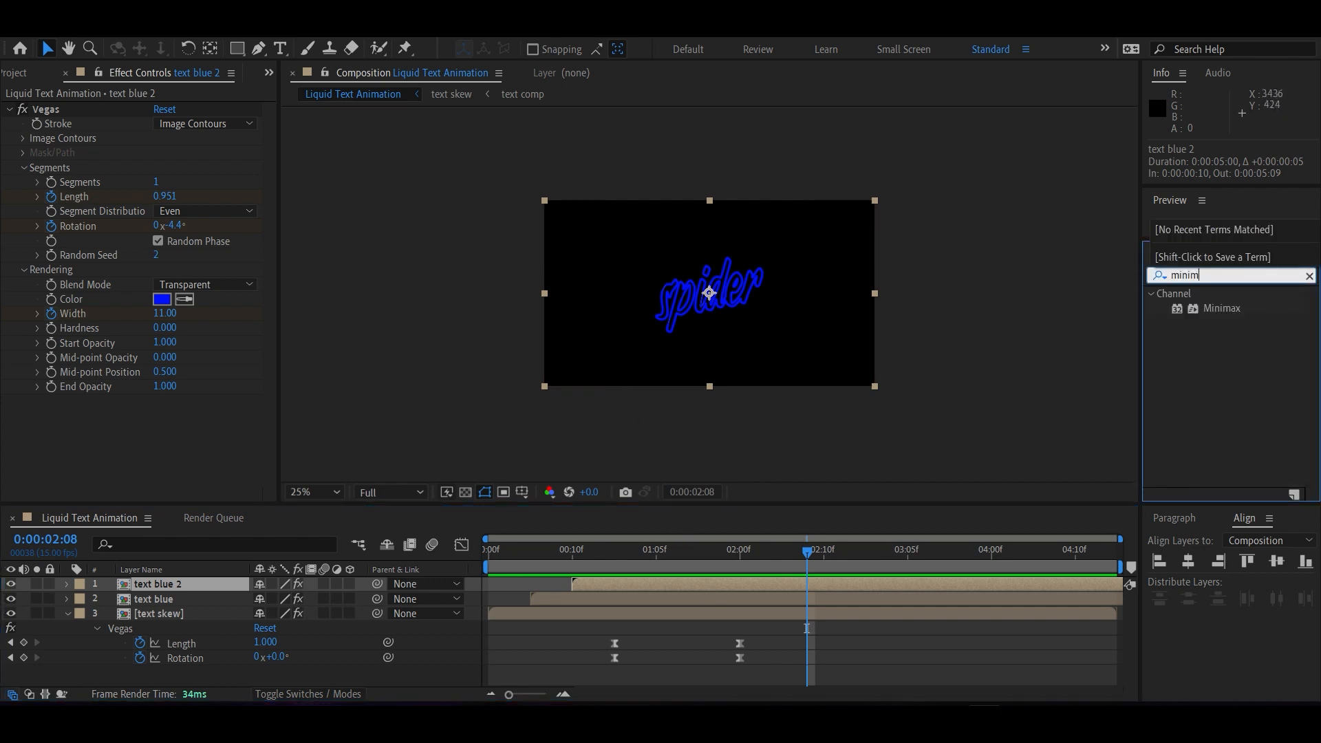
pyautogui.click(1219, 305)
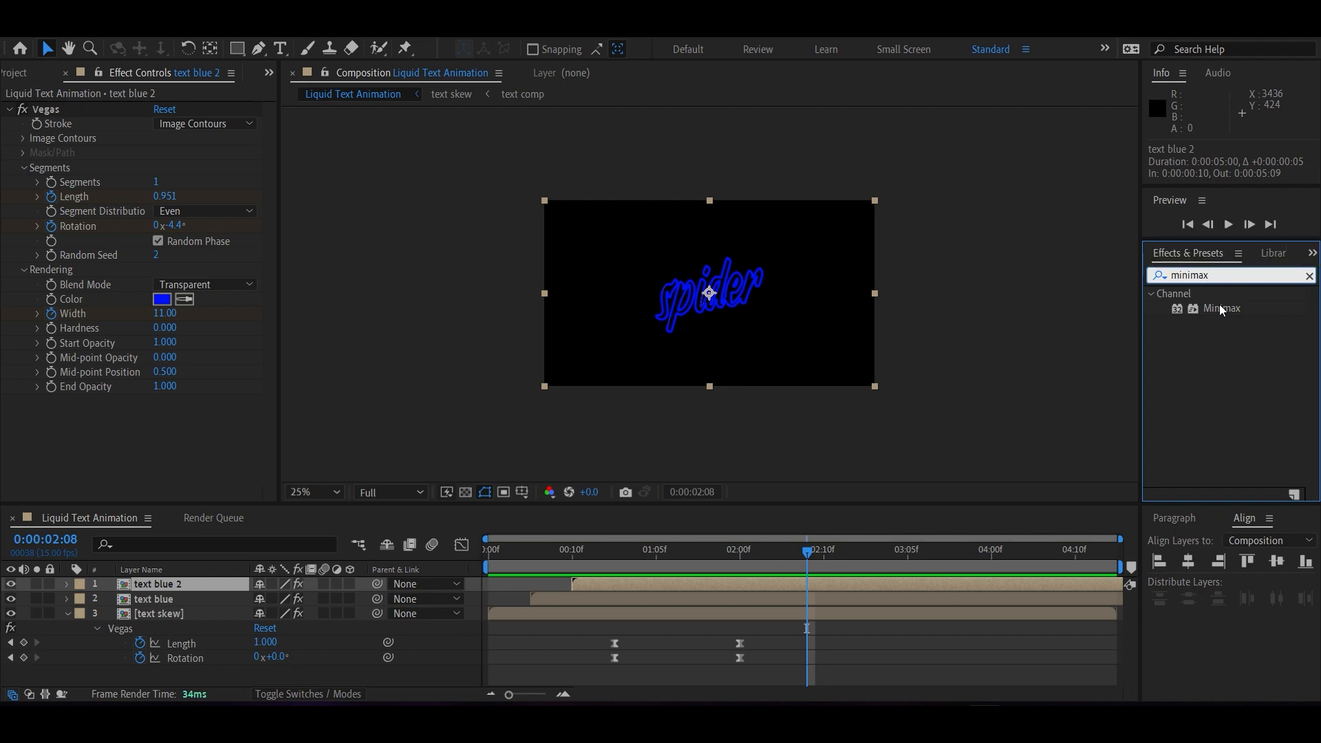
pyautogui.moveTo(1219, 304); pyautogui.dragTo(55, 114)
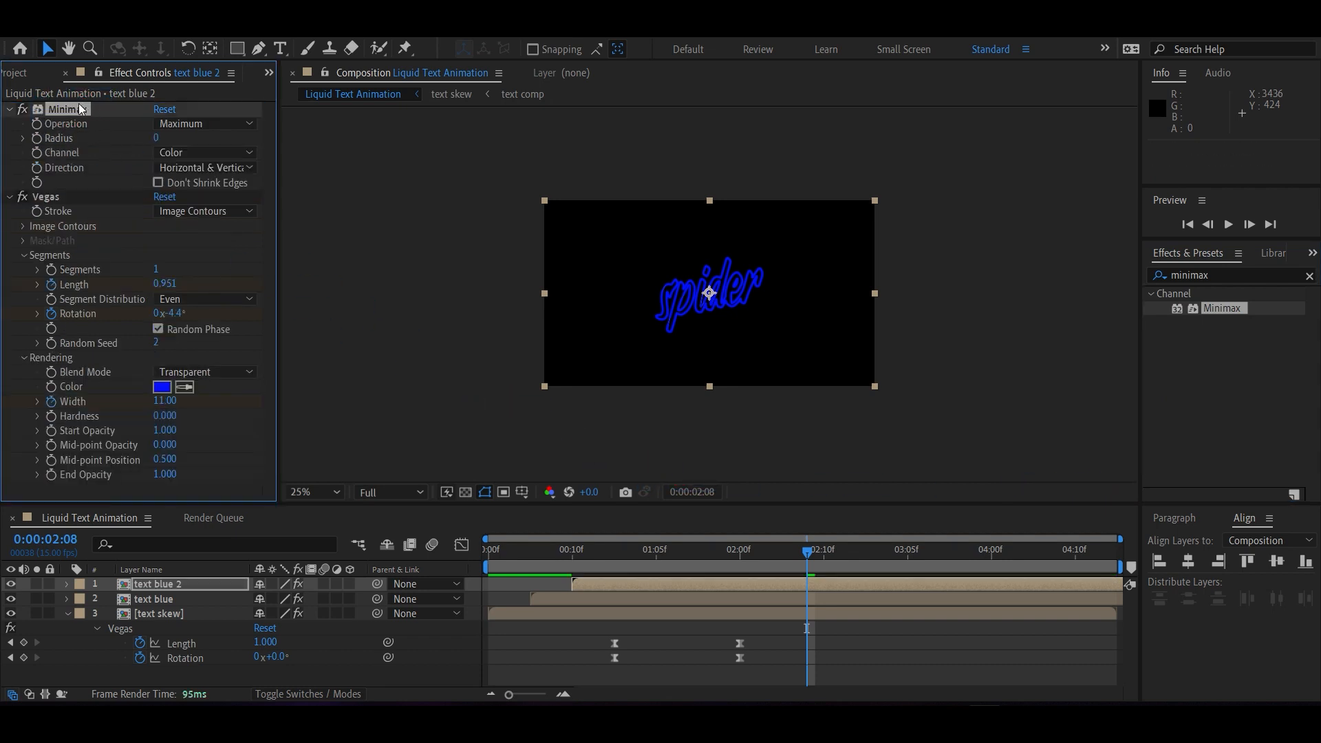
# Step: Set the Minimax Operation to Minimum and its Channel to Alpha and Color
pyautogui.click(181, 124)
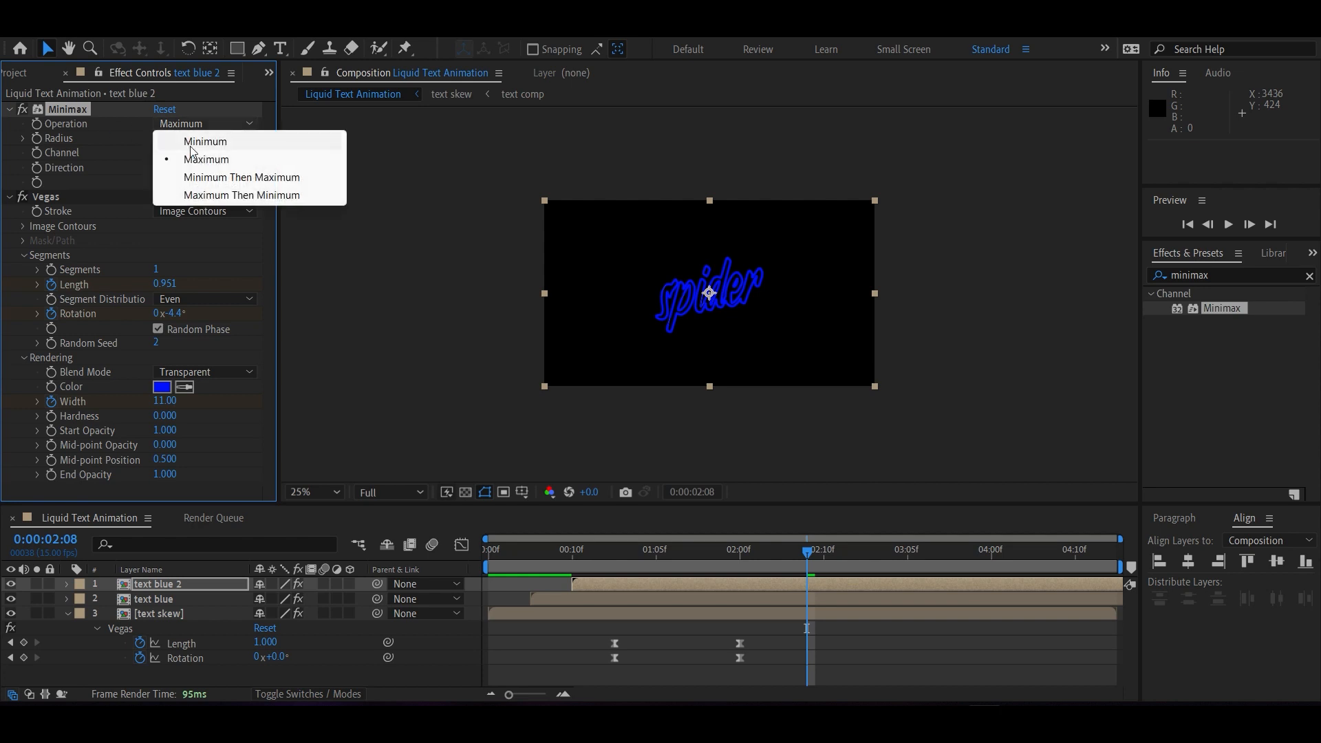
pyautogui.click(197, 142)
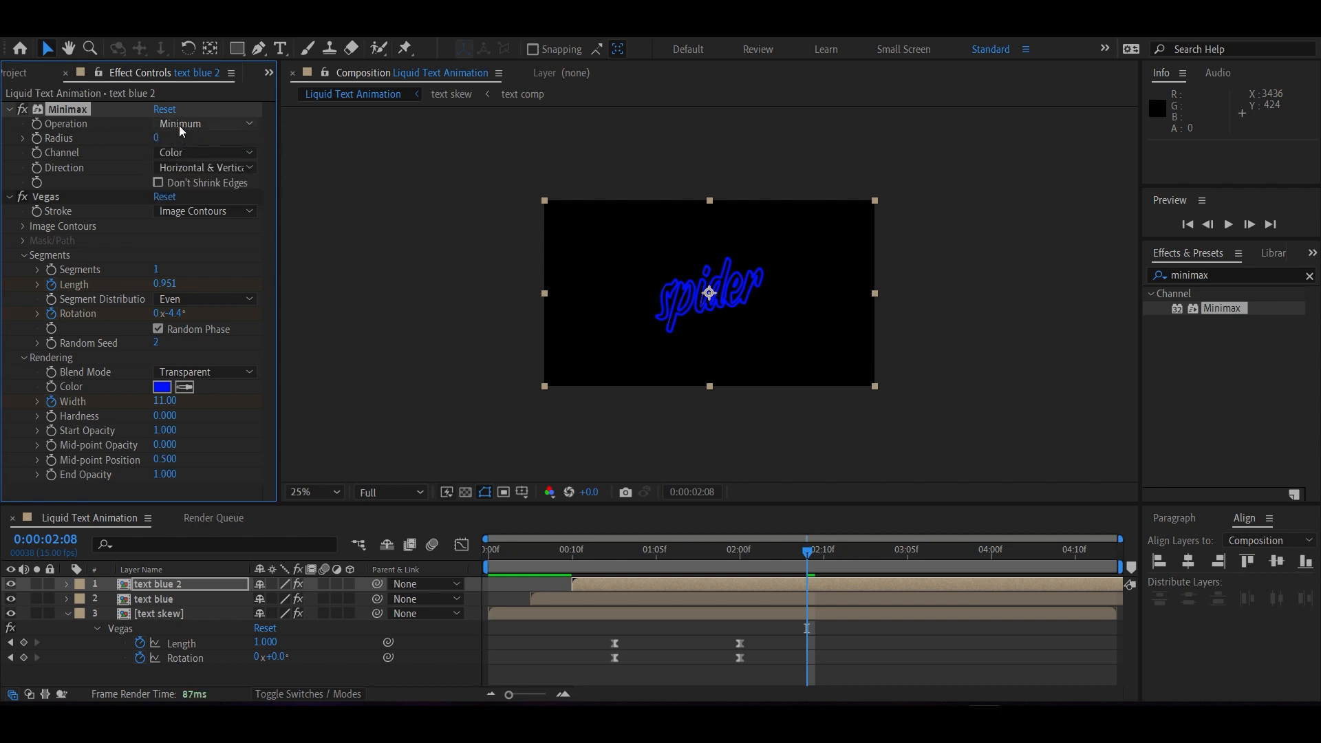
pyautogui.click(186, 155)
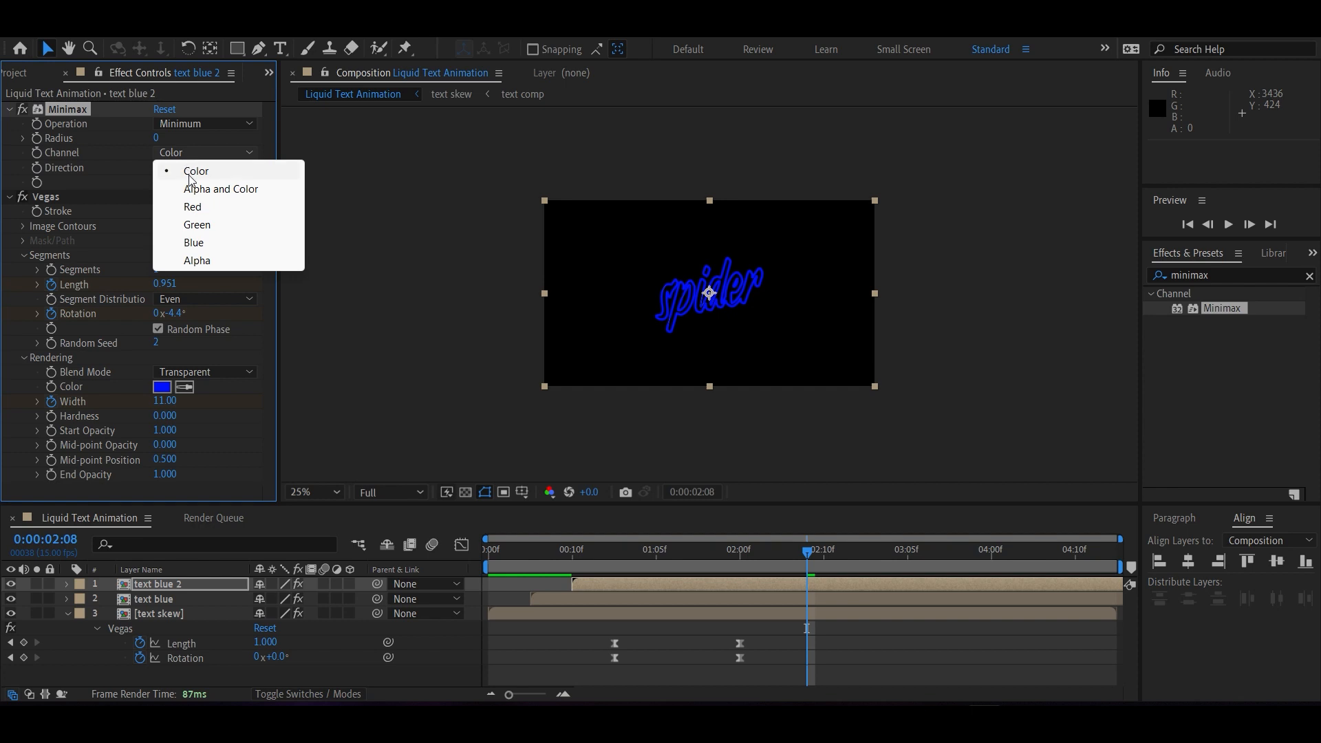
pyautogui.click(209, 189)
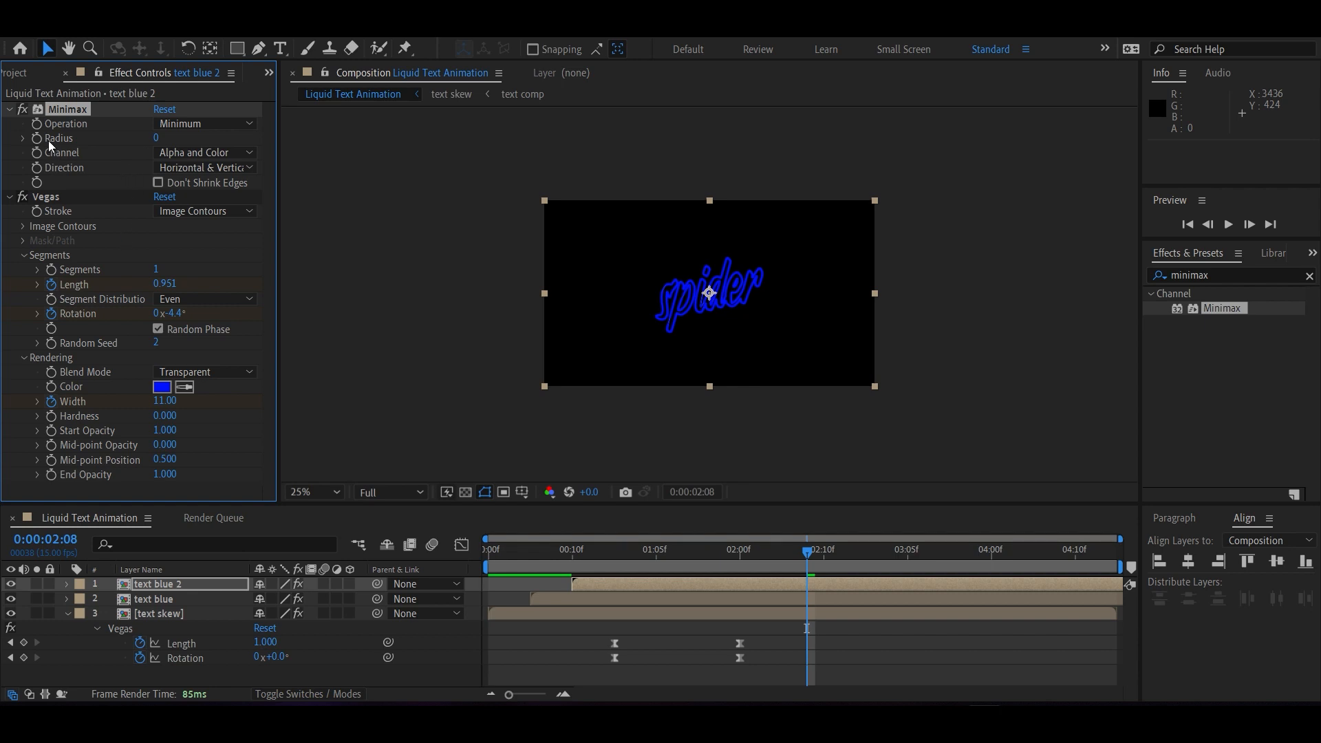
# Step: Adjust the Minimax Radius on the text blue 2 layer to 6
pyautogui.click(158, 138)
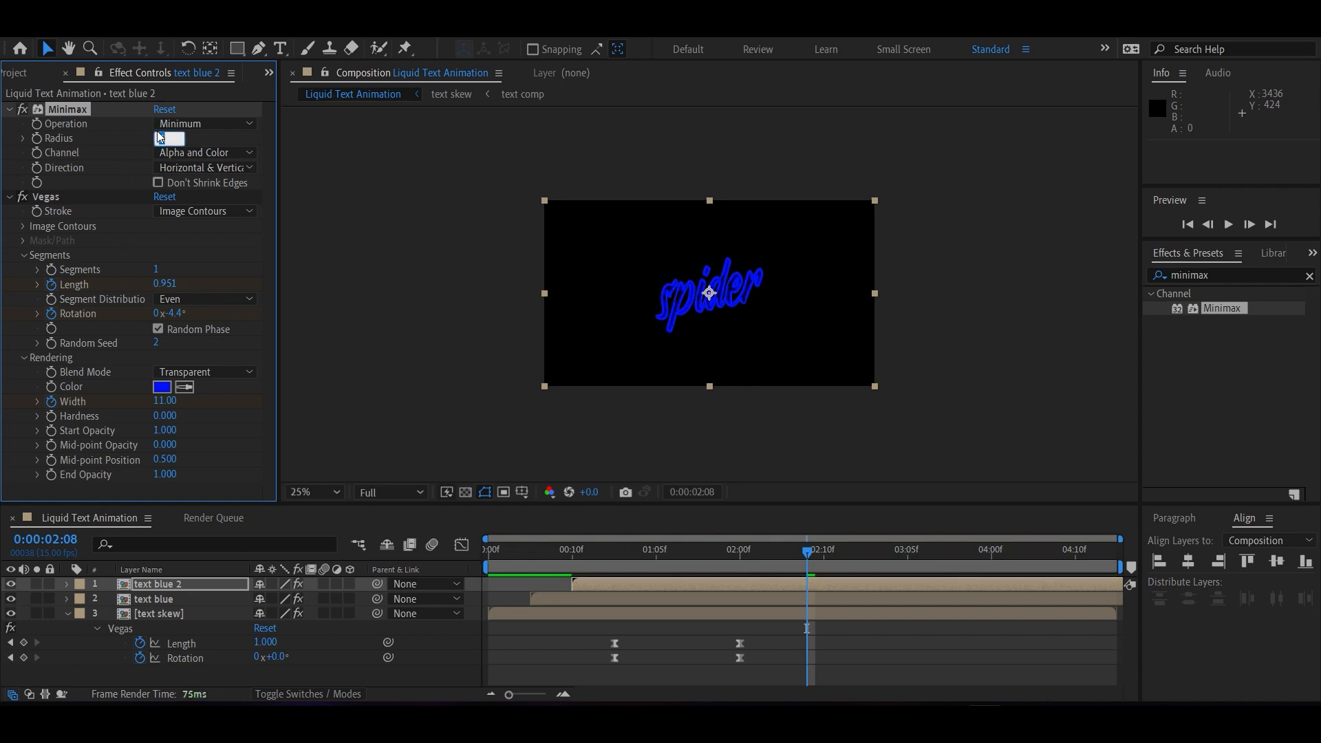
pyautogui.press('Up')
pyautogui.press('Up')
pyautogui.scroll(2, 696, 307)
pyautogui.press('Up')
pyautogui.press('Up')
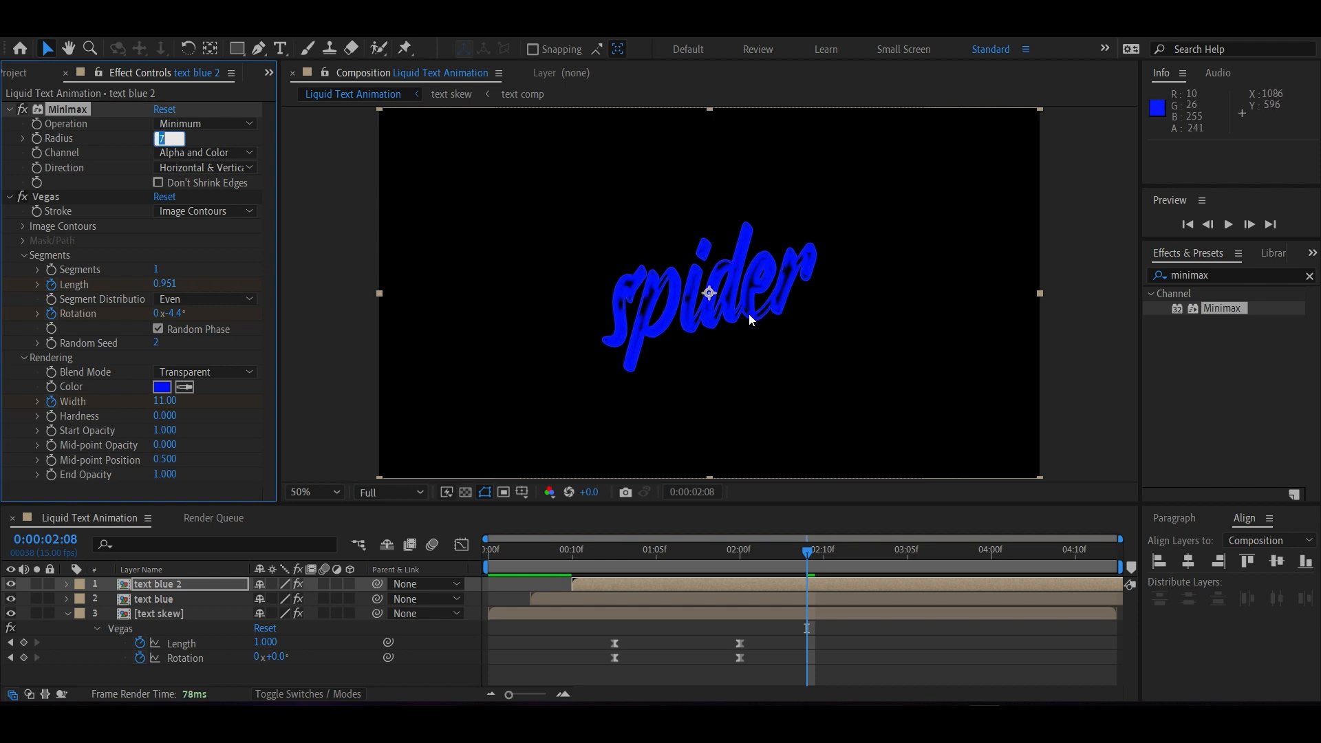
pyautogui.press('Up')
pyautogui.press('Up')
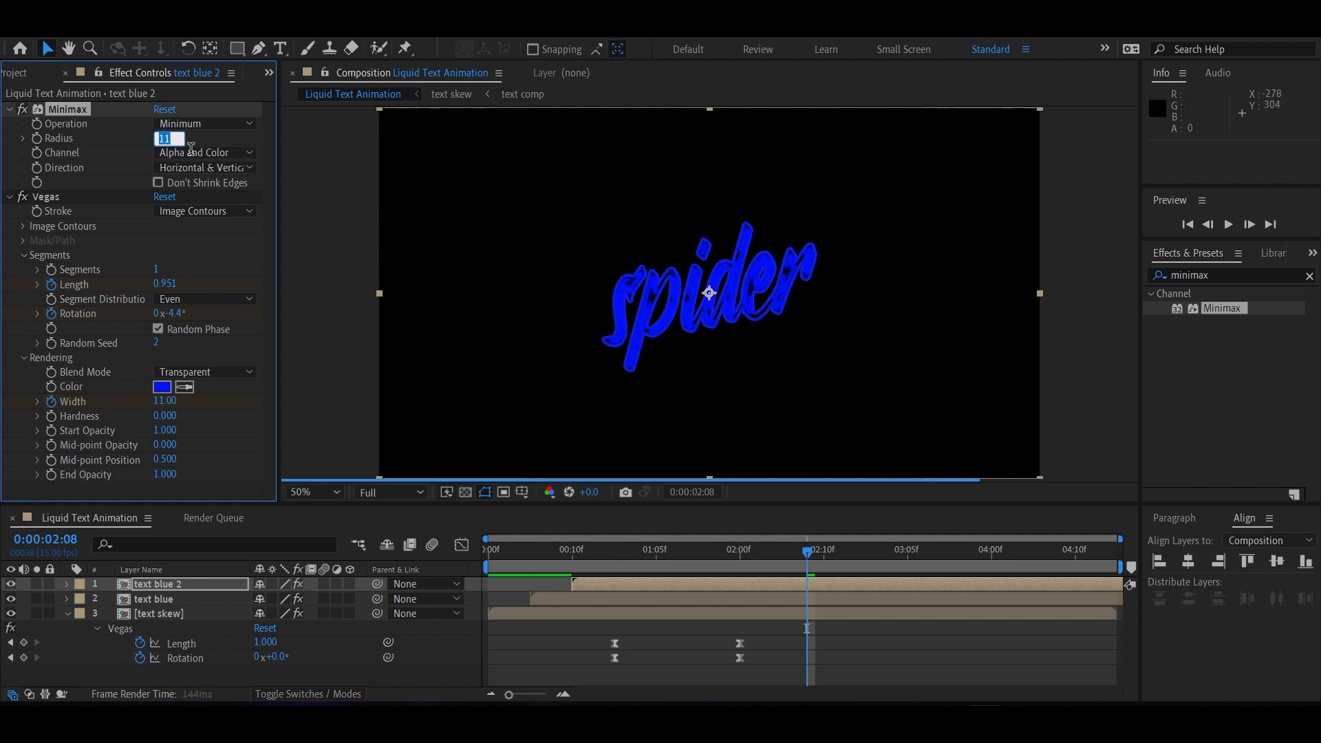
pyautogui.press('Down')
pyautogui.press('Down')
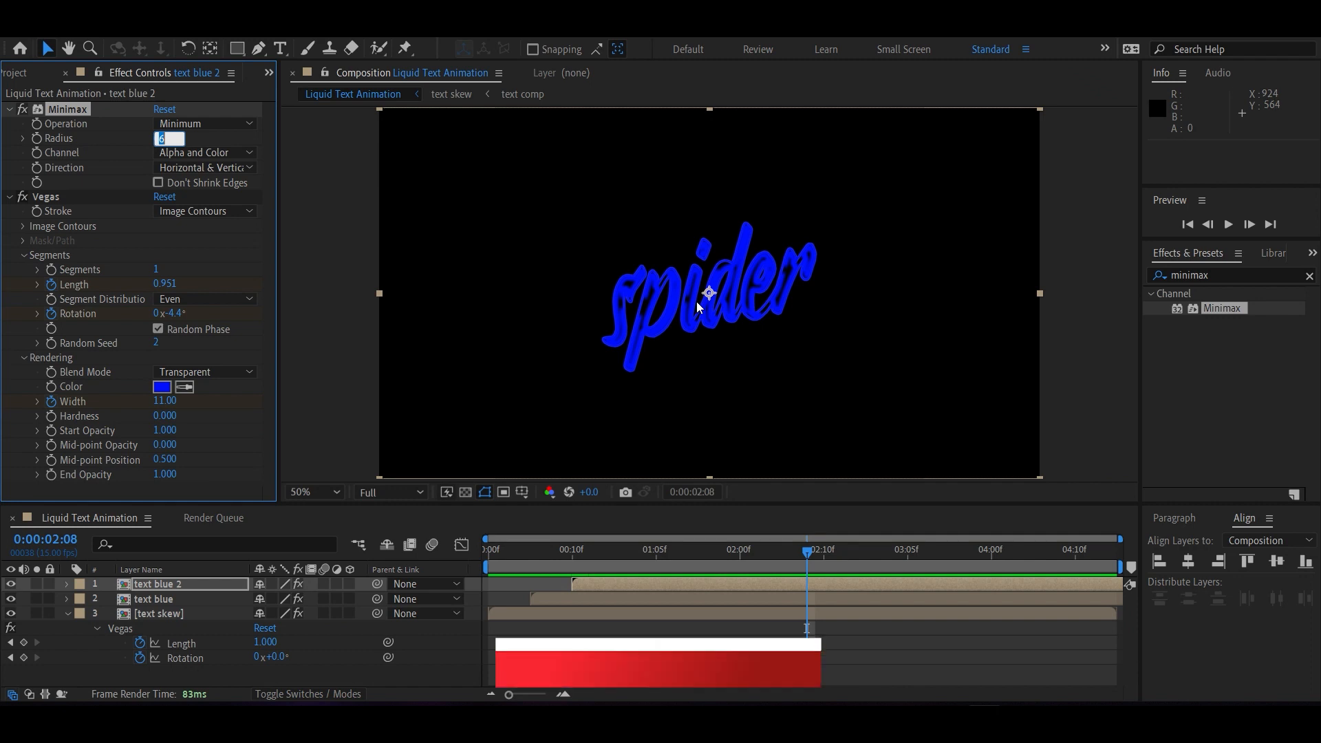
# Step: Find the Simple Choker effect, apply it below Vegas on the text blue 2 layer, and set its Choke Matte to 4
pyautogui.click(1217, 274)
pyautogui.hotkey('ctrl', 'a')
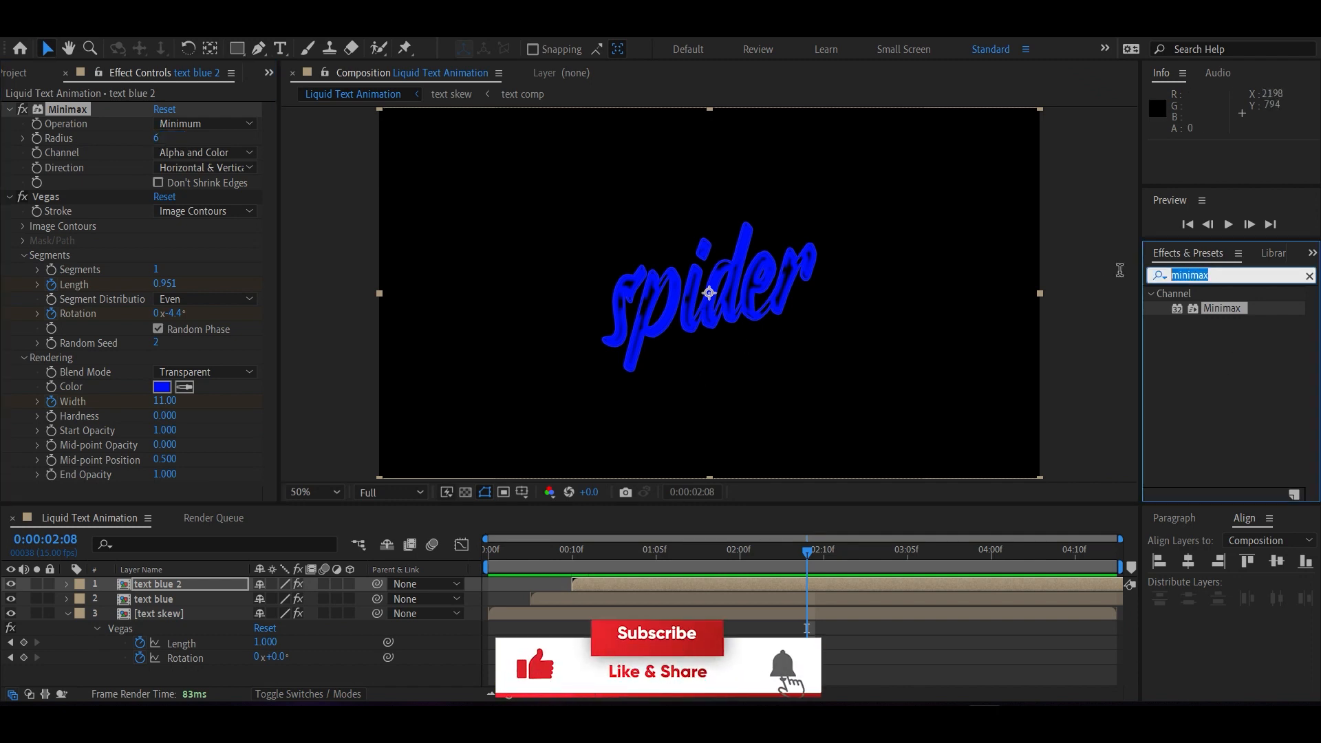
pyautogui.write('Simple')
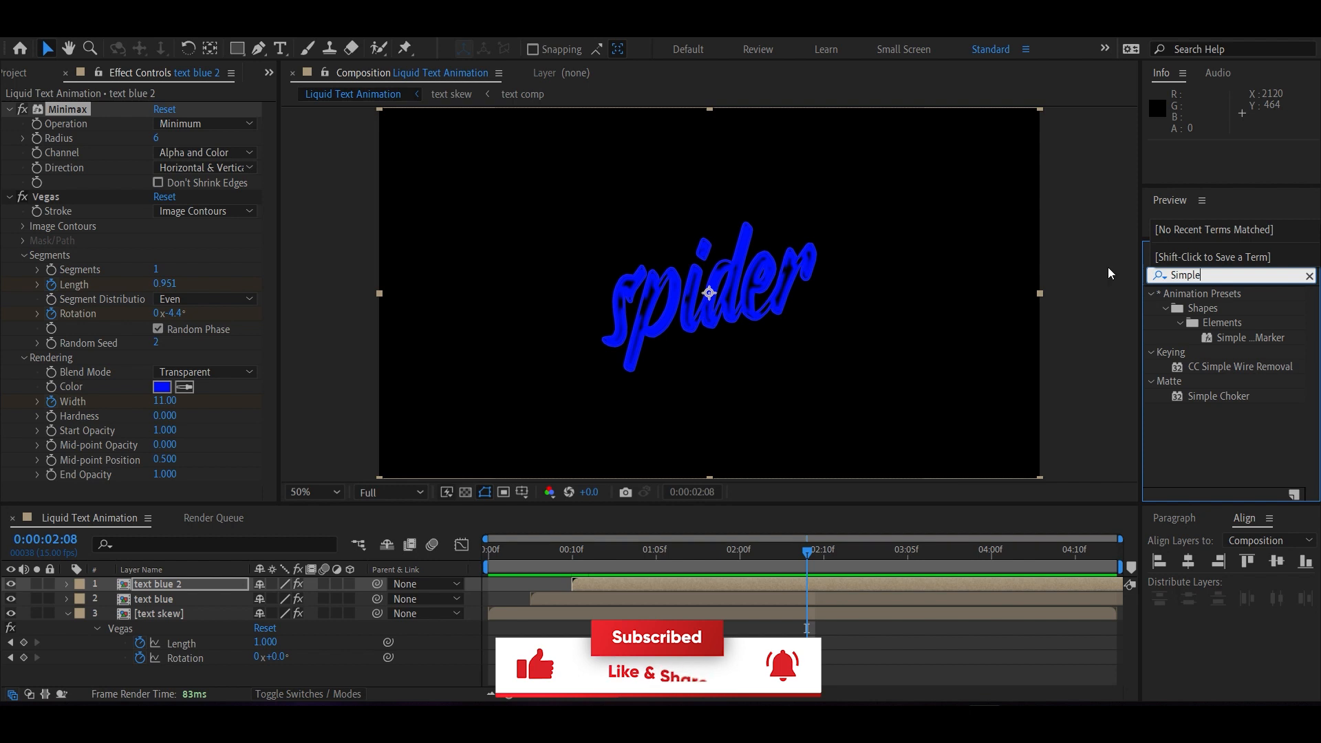
pyautogui.write(' choker')
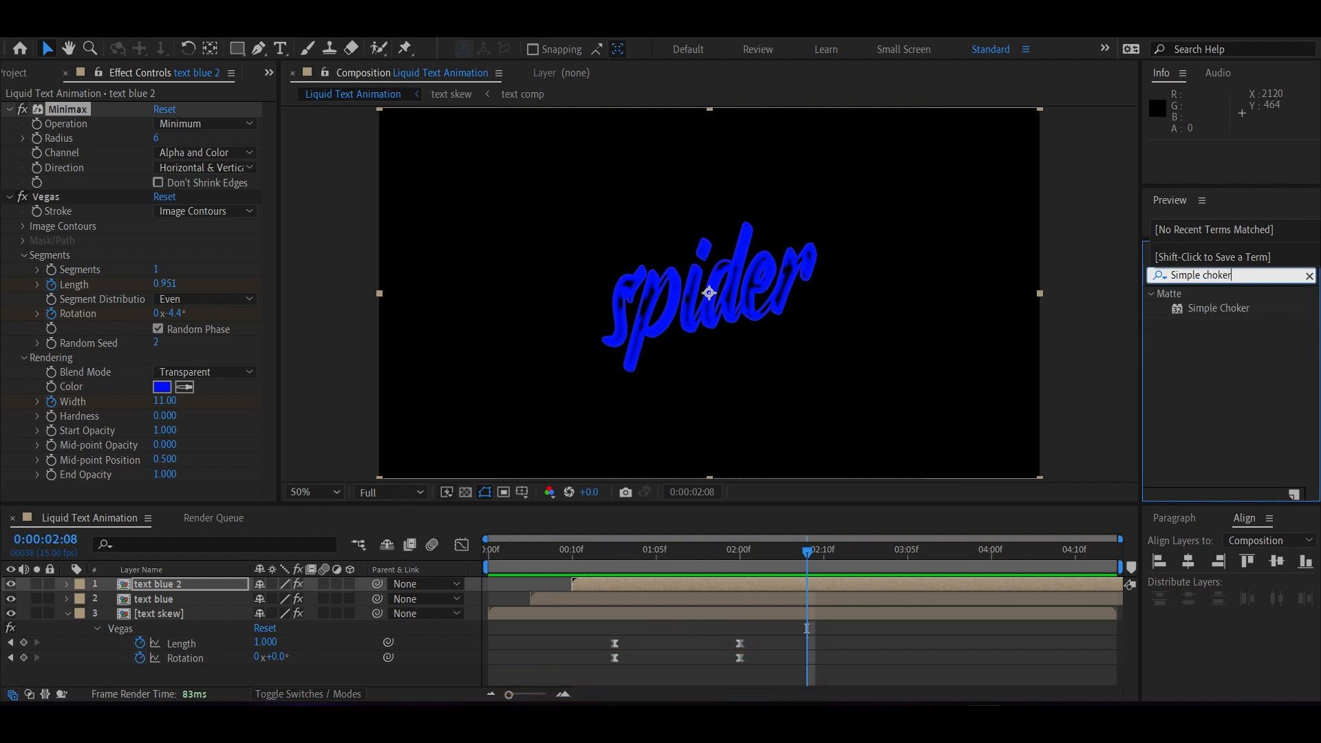
pyautogui.click(1208, 309)
pyautogui.moveTo(1206, 308); pyautogui.dragTo(102, 485)
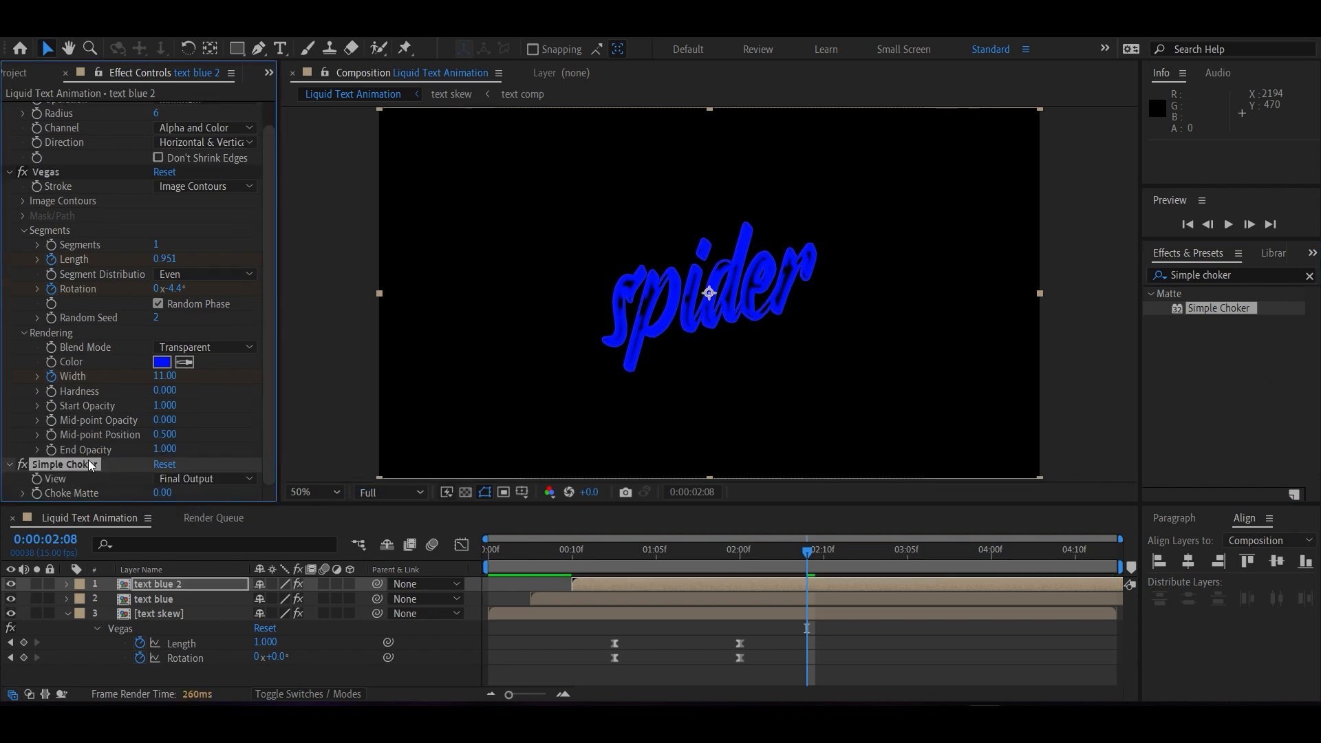
pyautogui.moveTo(157, 496); pyautogui.dragTo(162, 497)
pyautogui.click(162, 493)
pyautogui.press('Return')
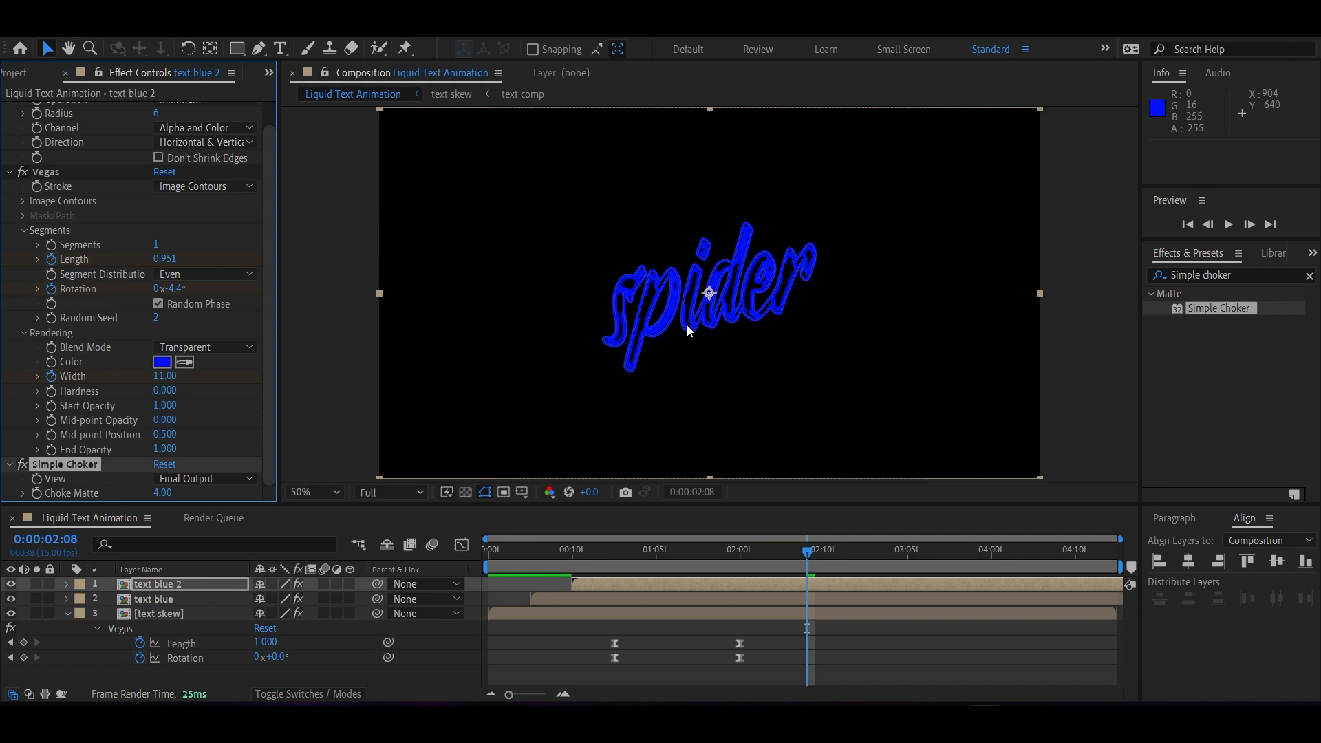
# Step: Duplicate the text blue 2 layer and rename the copy "text red"
pyautogui.click(161, 582)
pyautogui.hotkey('ctrl', 'd')
pyautogui.rightClick(174, 584)
pyautogui.click(223, 538)
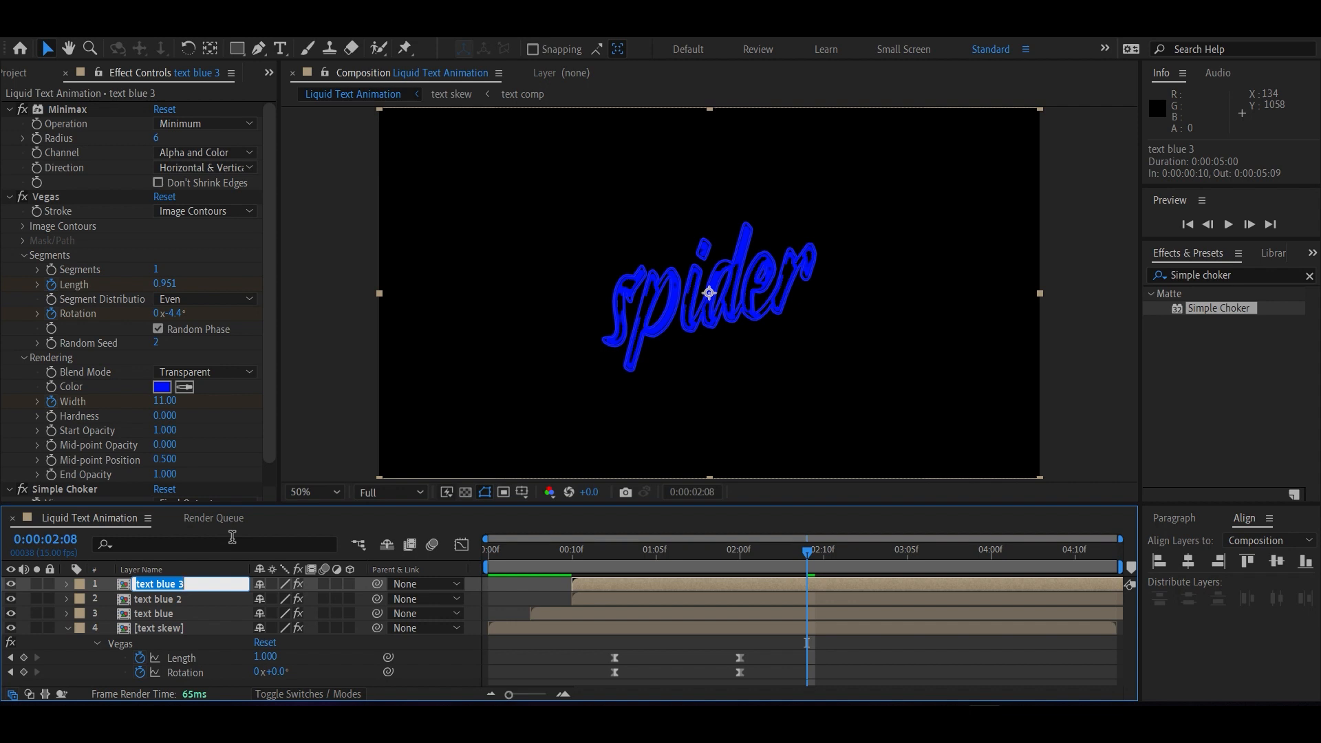
pyautogui.write('tex')
pyautogui.press('Return')
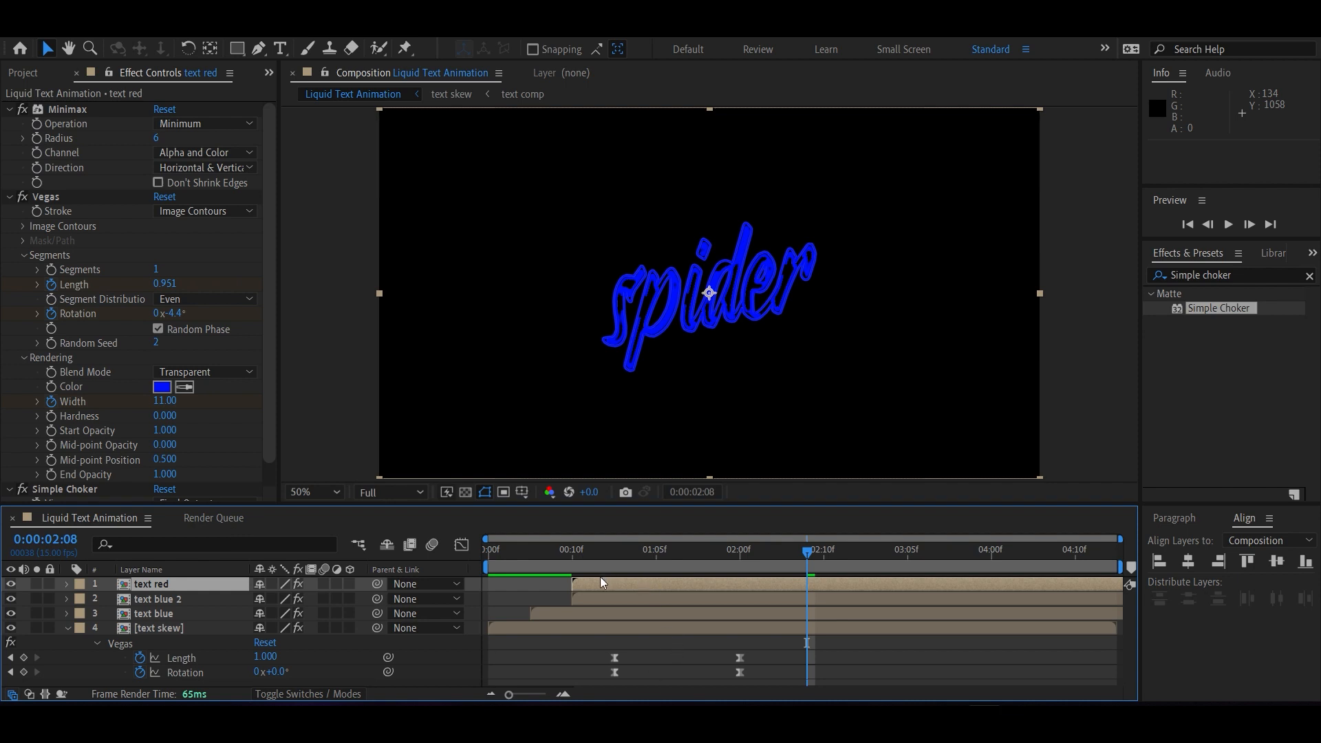
# Step: Shift the text red layer in time so that it starts at 0:00:01:00
pyautogui.moveTo(598, 582); pyautogui.dragTo(652, 583)
pyautogui.moveTo(575, 551); pyautogui.dragTo(630, 582)
pyautogui.click(617, 553)
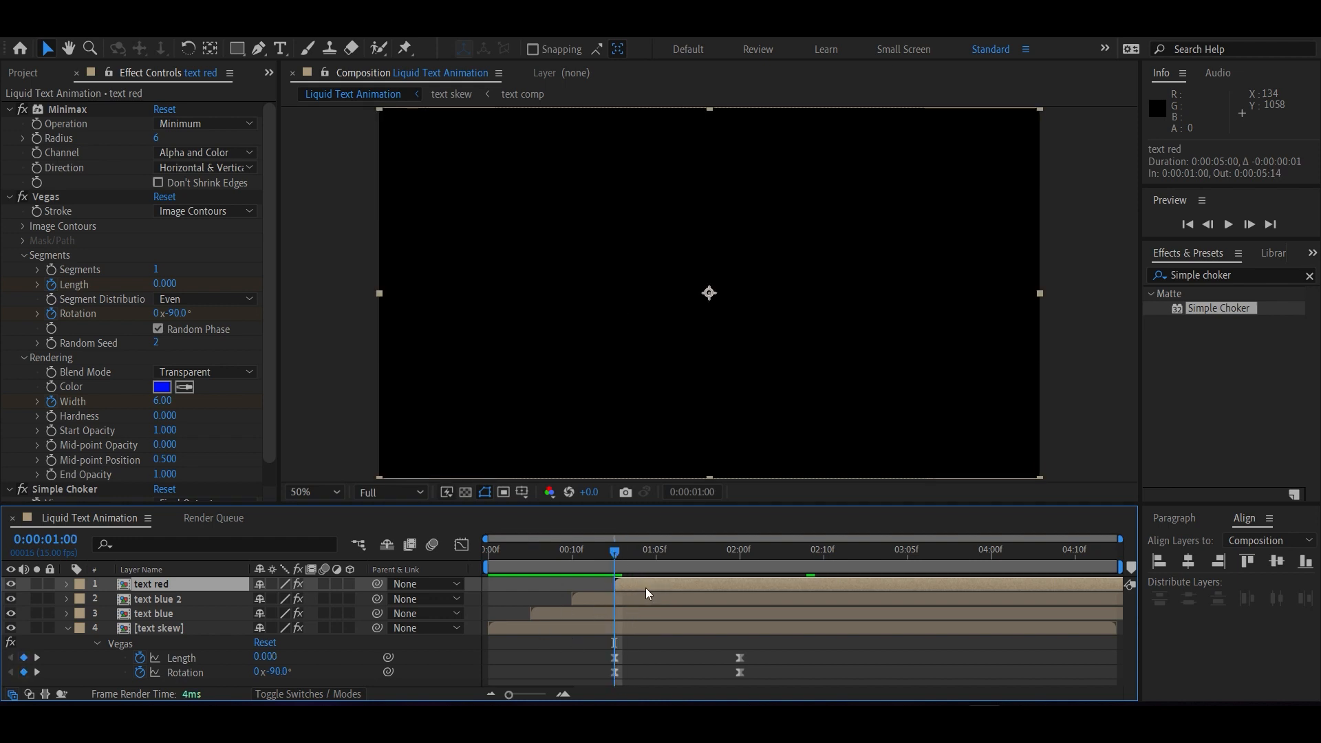
# Step: Set the Vegas Random Seed to 3 on the text blue 2 layer and to 4 on the text red layer
pyautogui.click(174, 599)
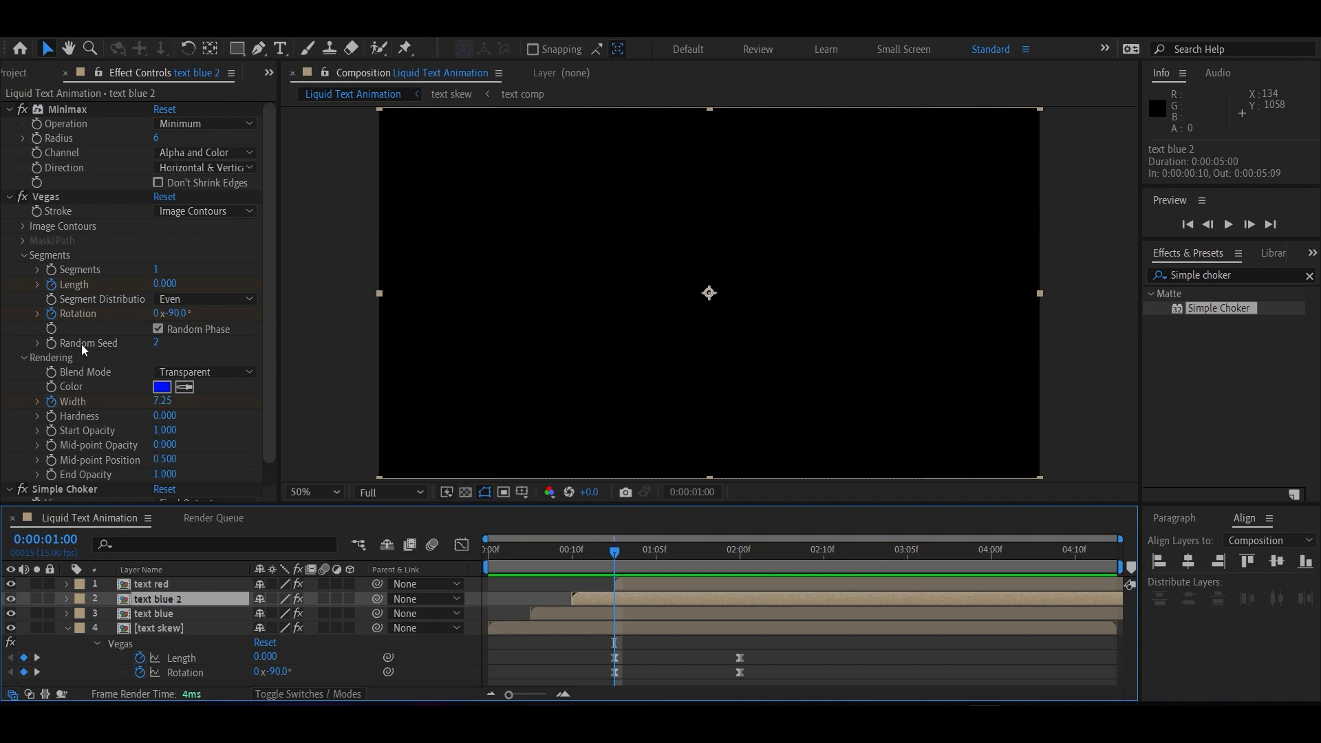
pyautogui.click(158, 344)
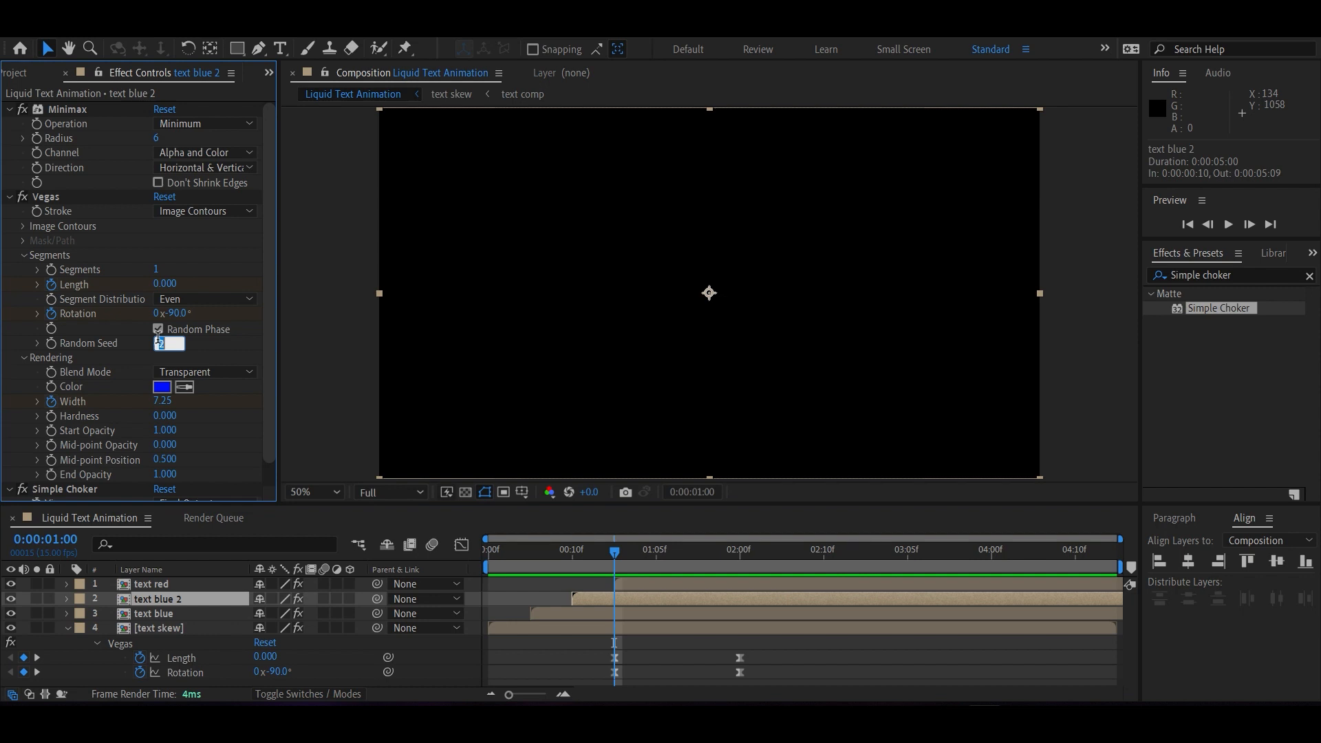
pyautogui.write('3')
pyautogui.press('Return')
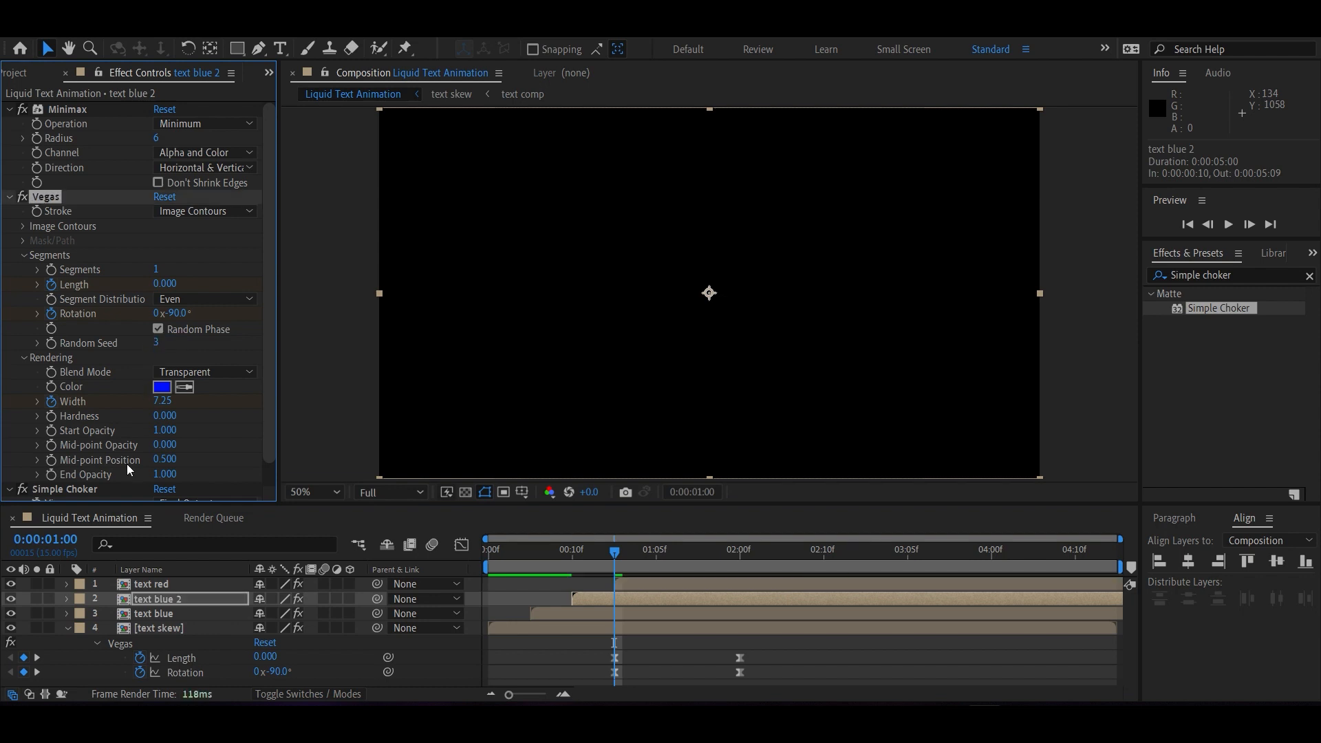
pyautogui.hotkey('ctrl', 'Up')
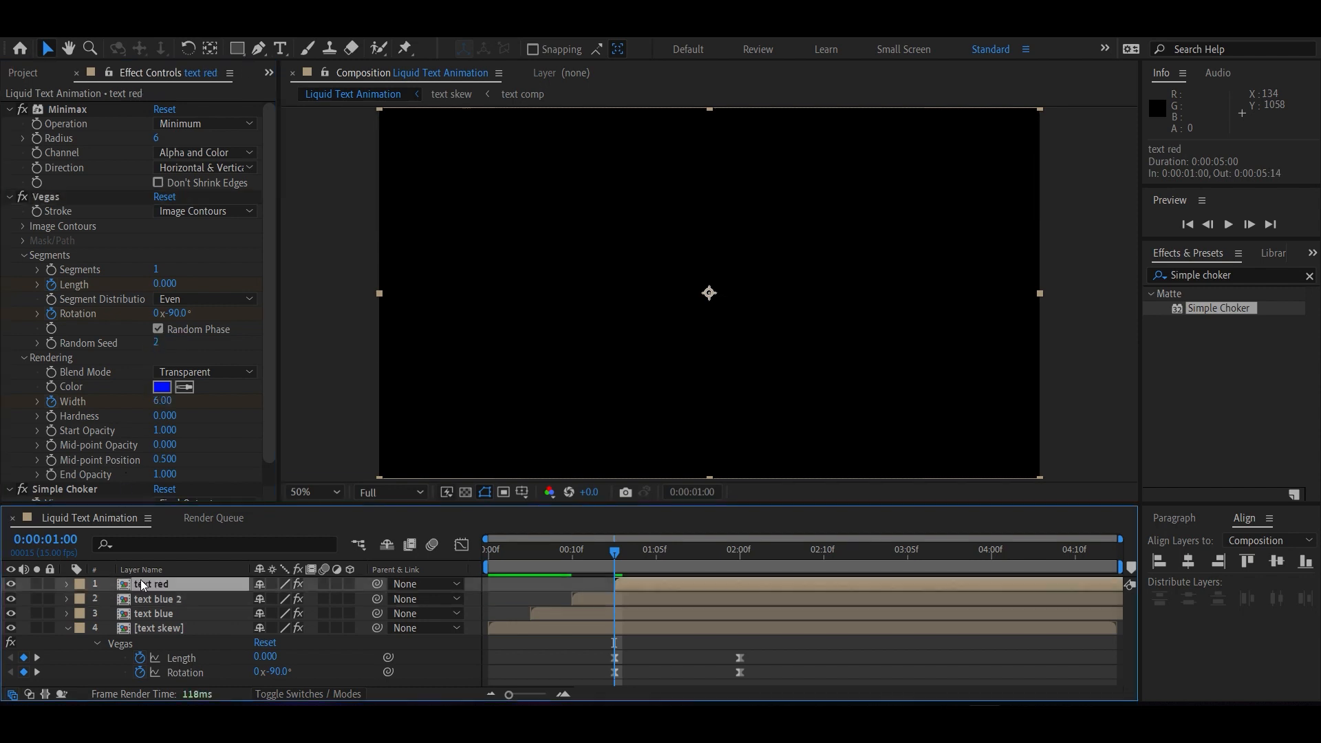
pyautogui.click(156, 344)
pyautogui.write('4')
pyautogui.press('Return')
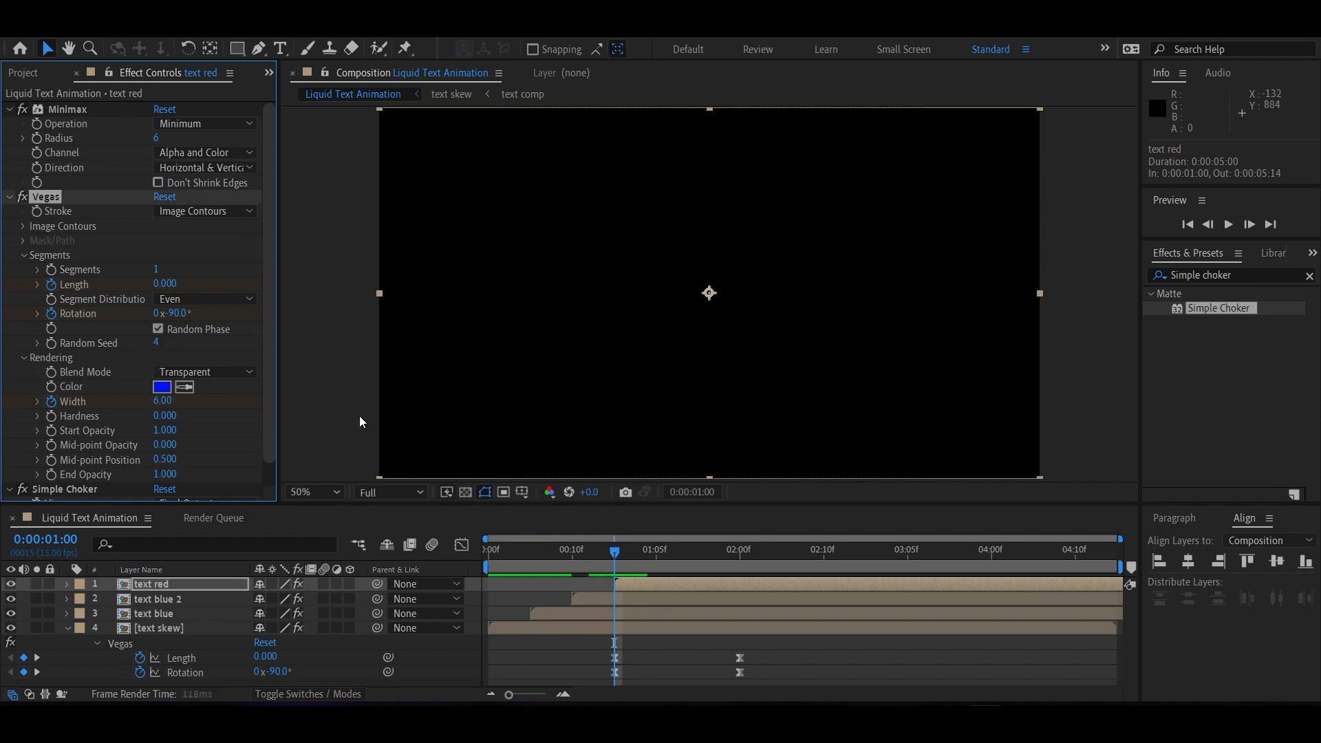
# Step: Change the text red layer's Vegas stroke color to magenta
pyautogui.moveTo(596, 544)
pyautogui.mouseDown()
pyautogui.moveTo(532, 550)
pyautogui.moveTo(770, 557)
pyautogui.moveTo(614, 553)
pyautogui.mouseUp()
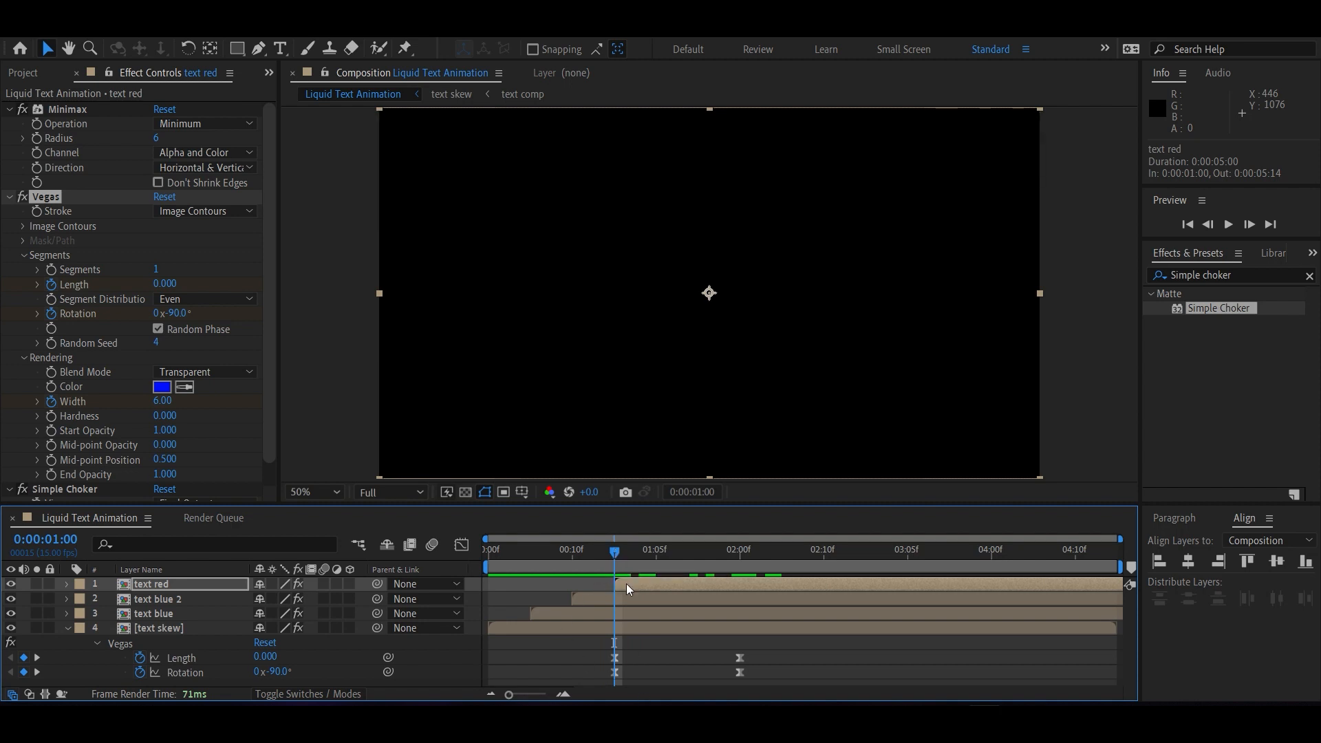
pyautogui.click(186, 592)
pyautogui.click(165, 389)
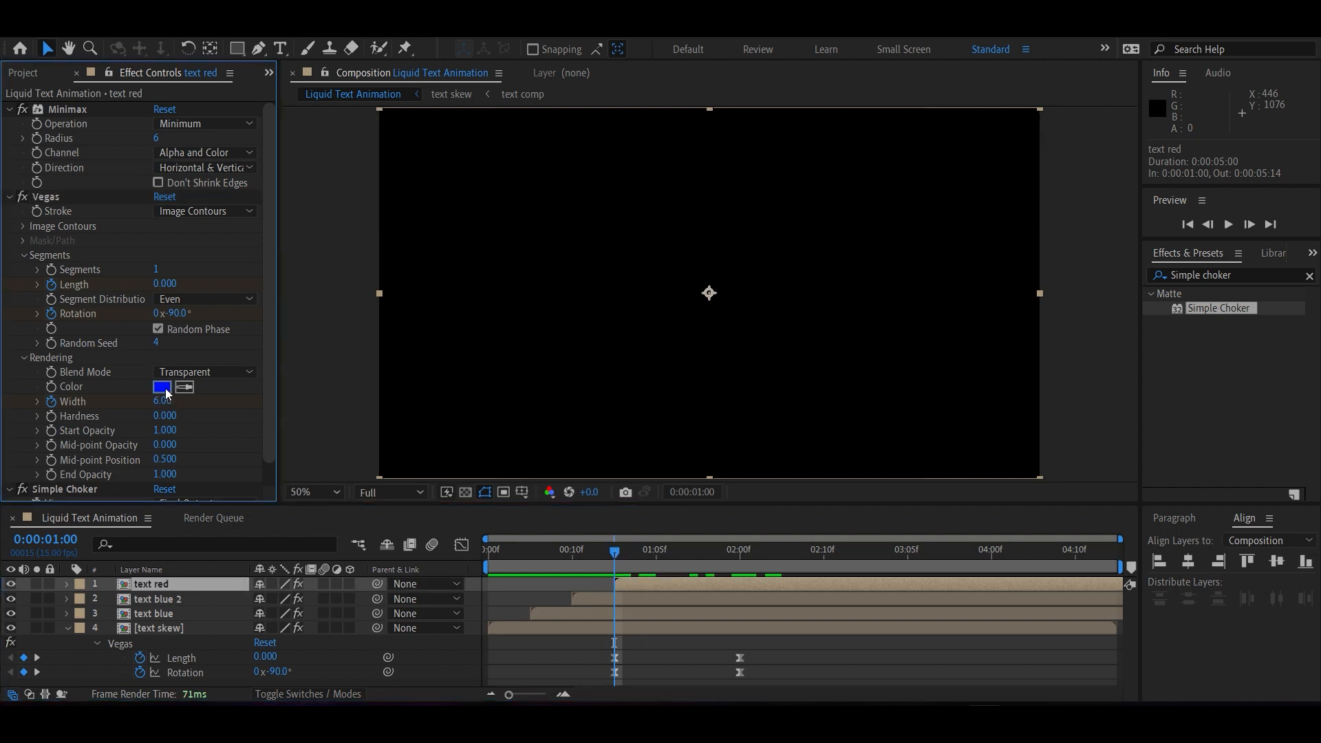
pyautogui.moveTo(255, 346)
pyautogui.mouseDown()
pyautogui.moveTo(252, 319)
pyautogui.moveTo(230, 309)
pyautogui.moveTo(254, 283)
pyautogui.moveTo(221, 333)
pyautogui.moveTo(223, 318)
pyautogui.mouseUp()
pyautogui.click(377, 294)
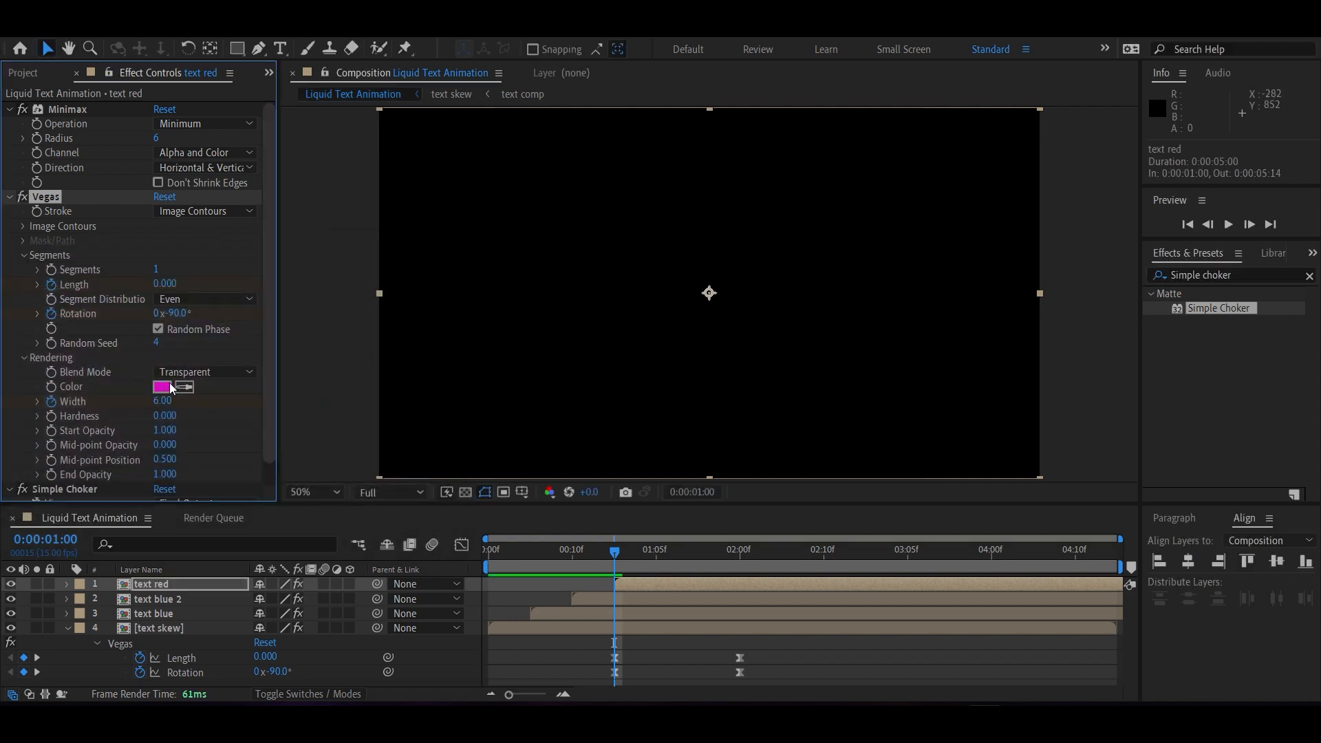
# Step: Duplicate the text red layer and shift the copy so that it starts at 0:00:01:05
pyautogui.click(155, 584)
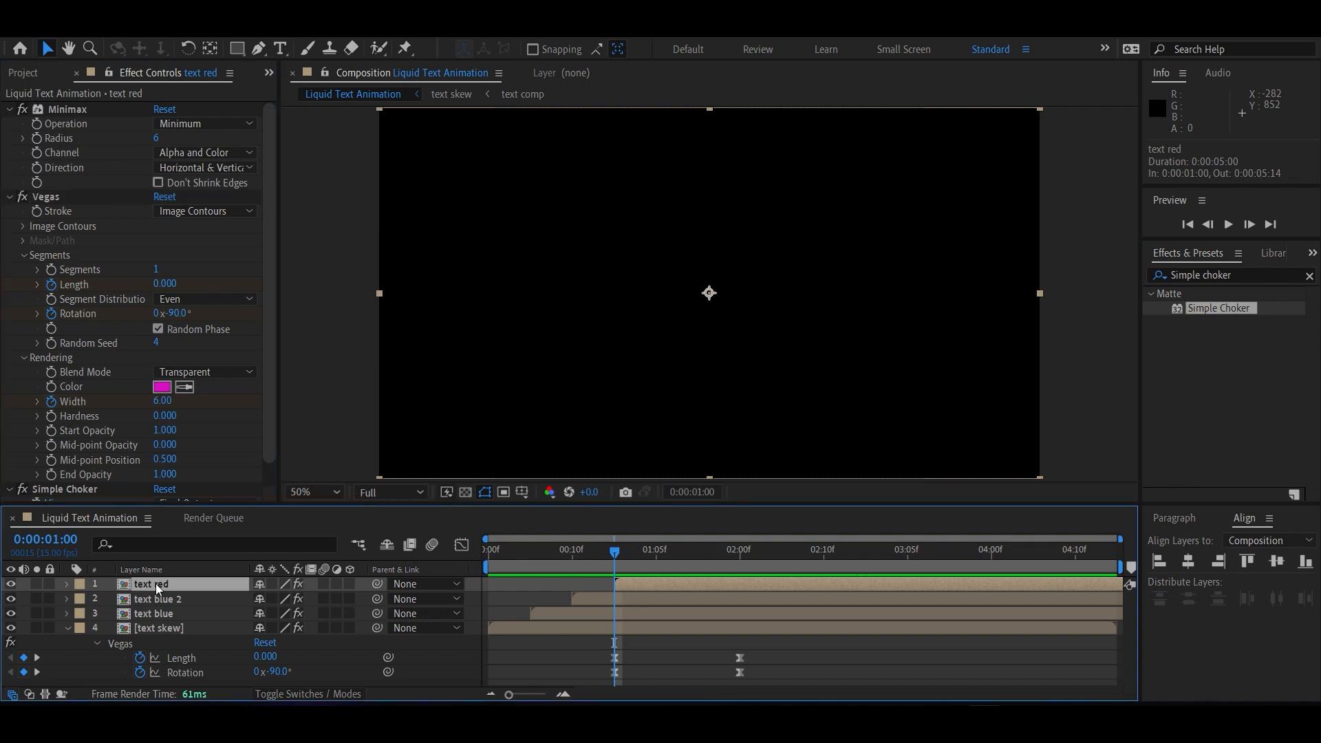
pyautogui.hotkey('ctrl', 'd')
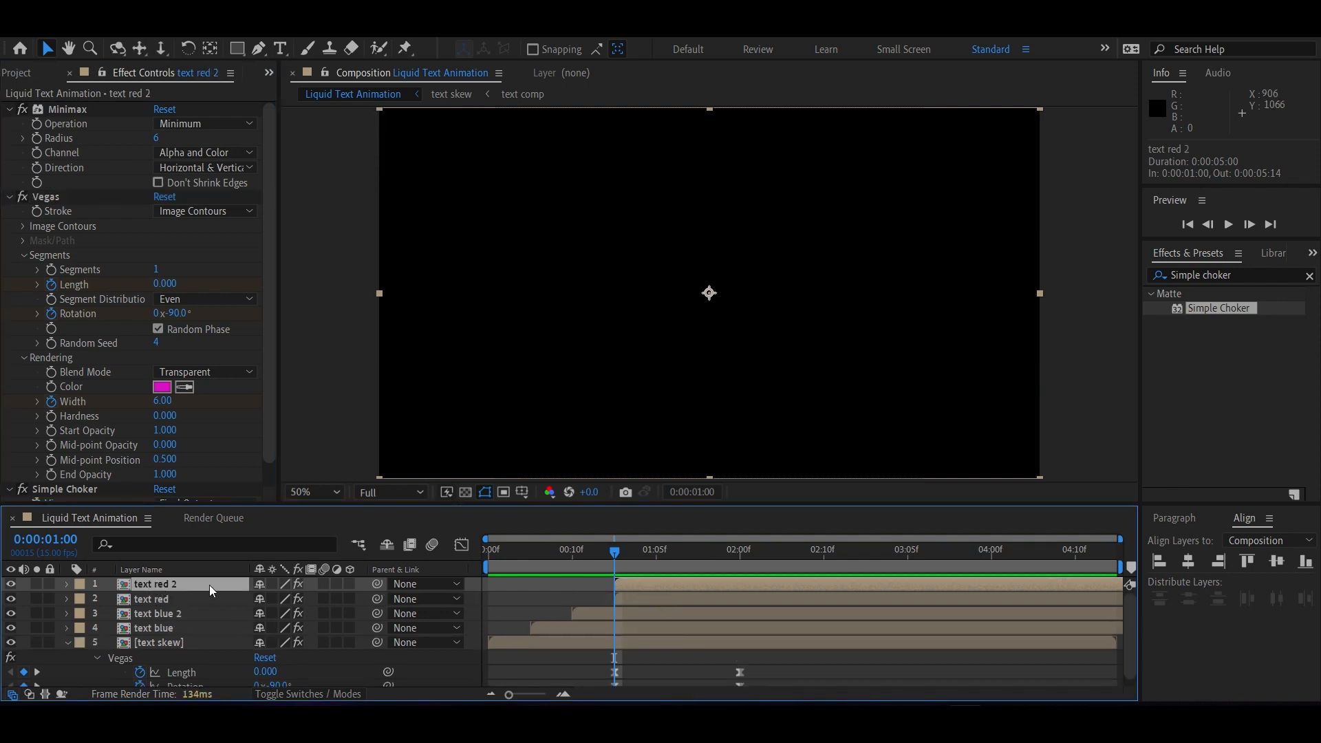
pyautogui.moveTo(633, 585)
pyautogui.mouseDown()
pyautogui.moveTo(667, 585)
pyautogui.moveTo(658, 557)
pyautogui.moveTo(663, 575)
pyautogui.mouseUp()
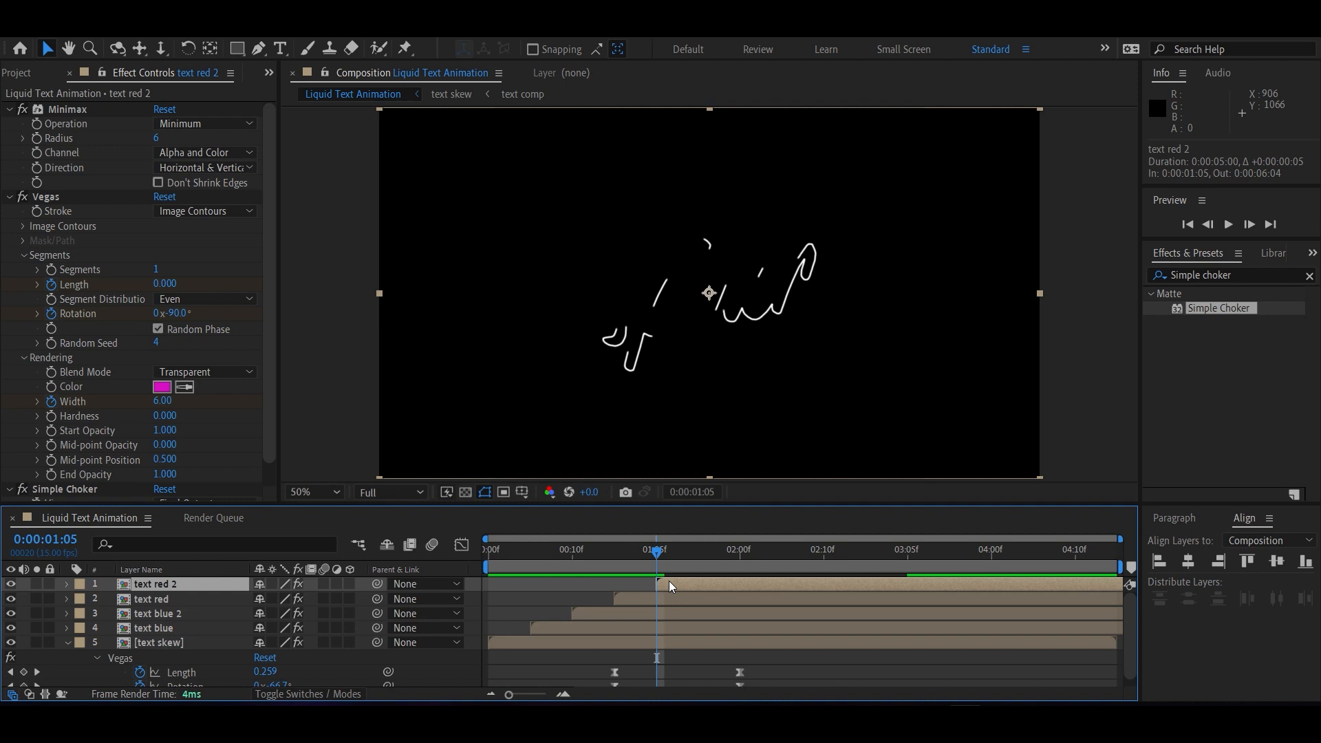
# Step: Set the Vegas Random Seed on the text red 2 layer to 5
pyautogui.click(155, 343)
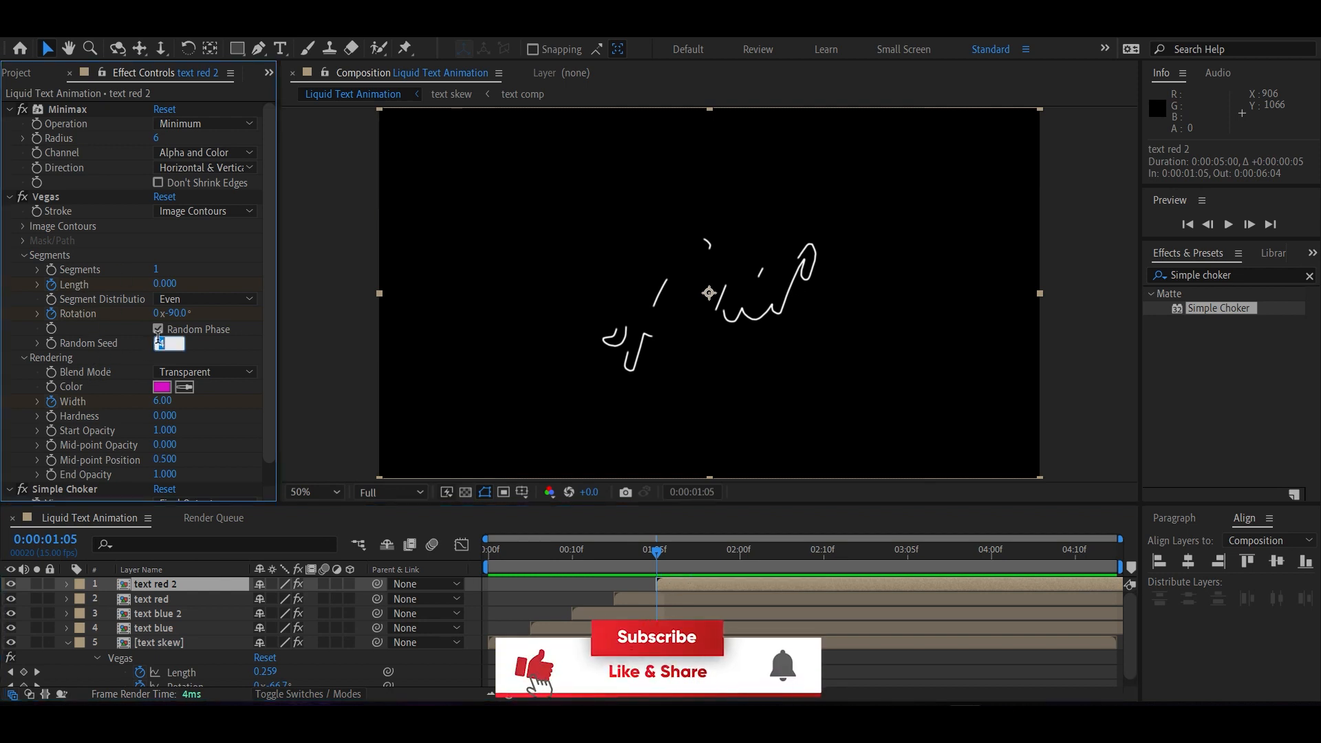
pyautogui.write('5')
pyautogui.click(141, 347)
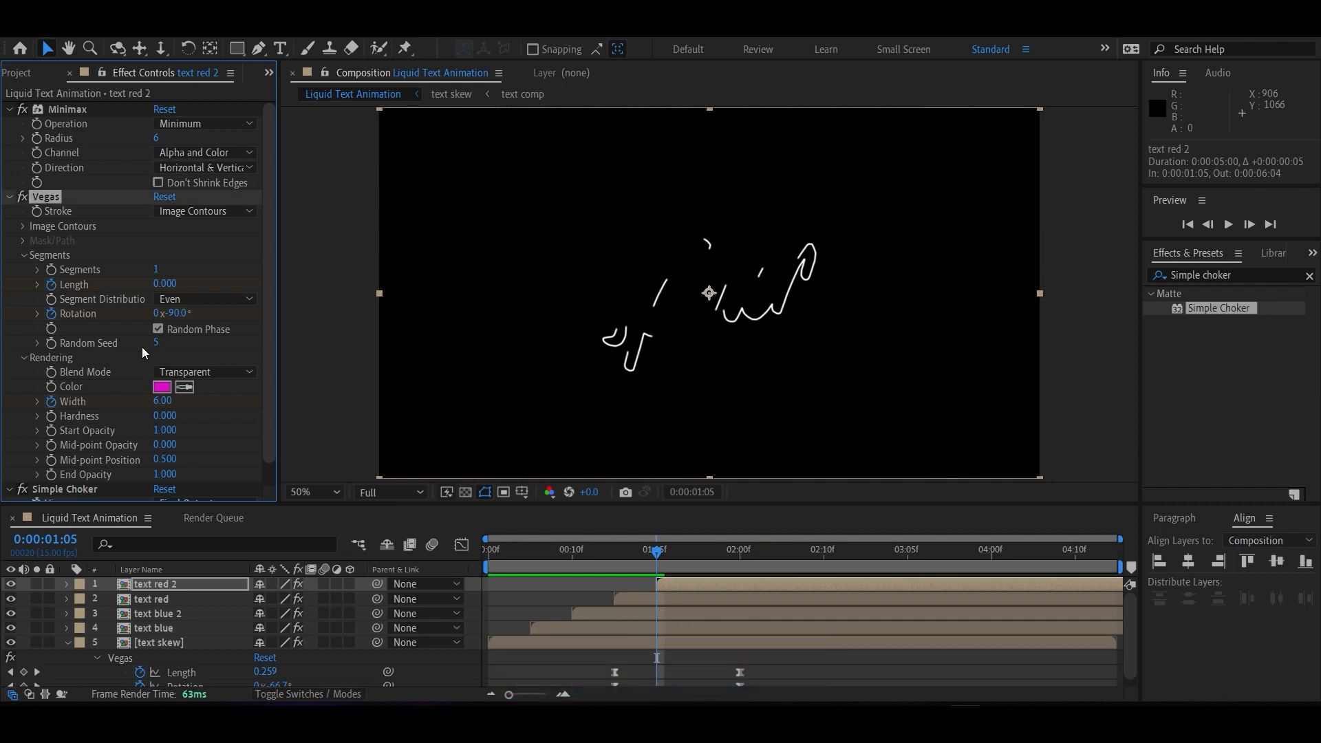
# Step: Nudge the text red 2 layer upward to position 960, 534
pyautogui.click(696, 586)
pyautogui.press('Up')
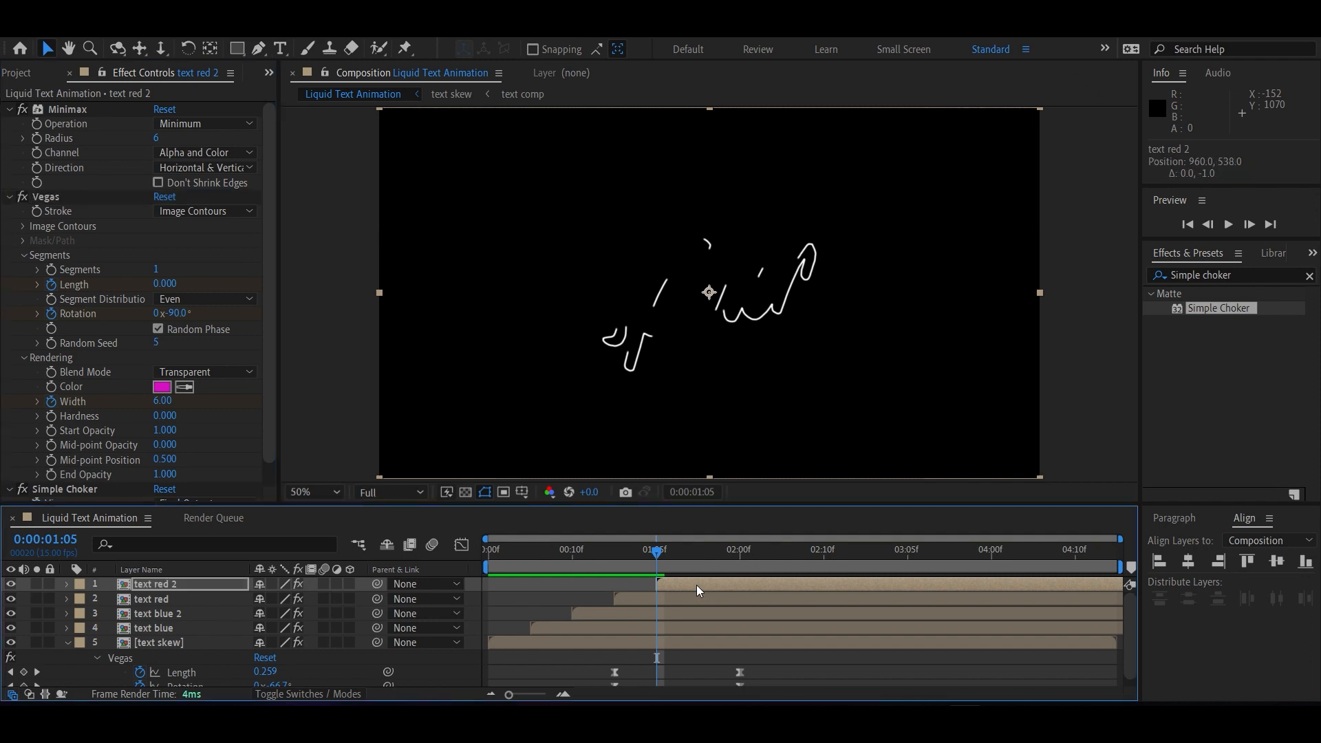
pyautogui.press('Up')
pyautogui.press('Up')
# Step: Move the text red 2 layer's ending Vegas Width keyframe to 0:00:03:05 and set its value to 30
pyautogui.press('u')
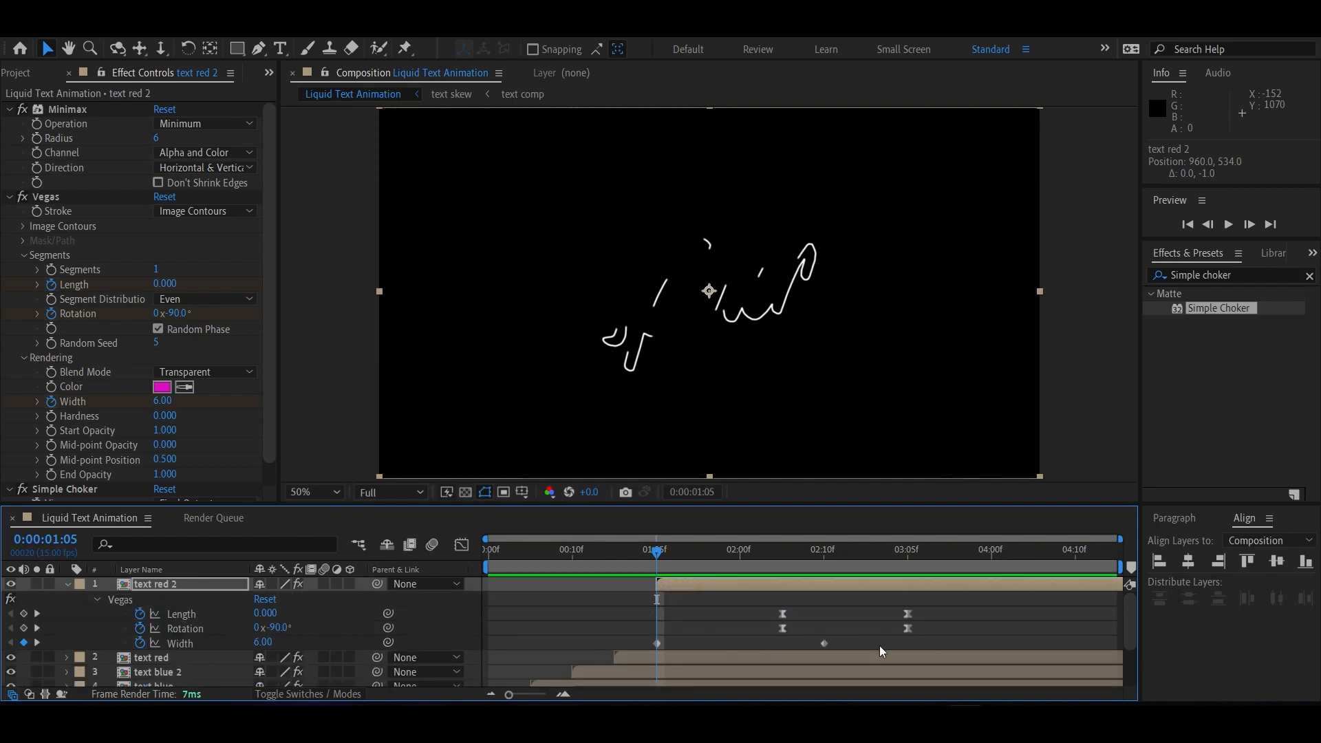
pyautogui.moveTo(822, 643); pyautogui.dragTo(907, 644)
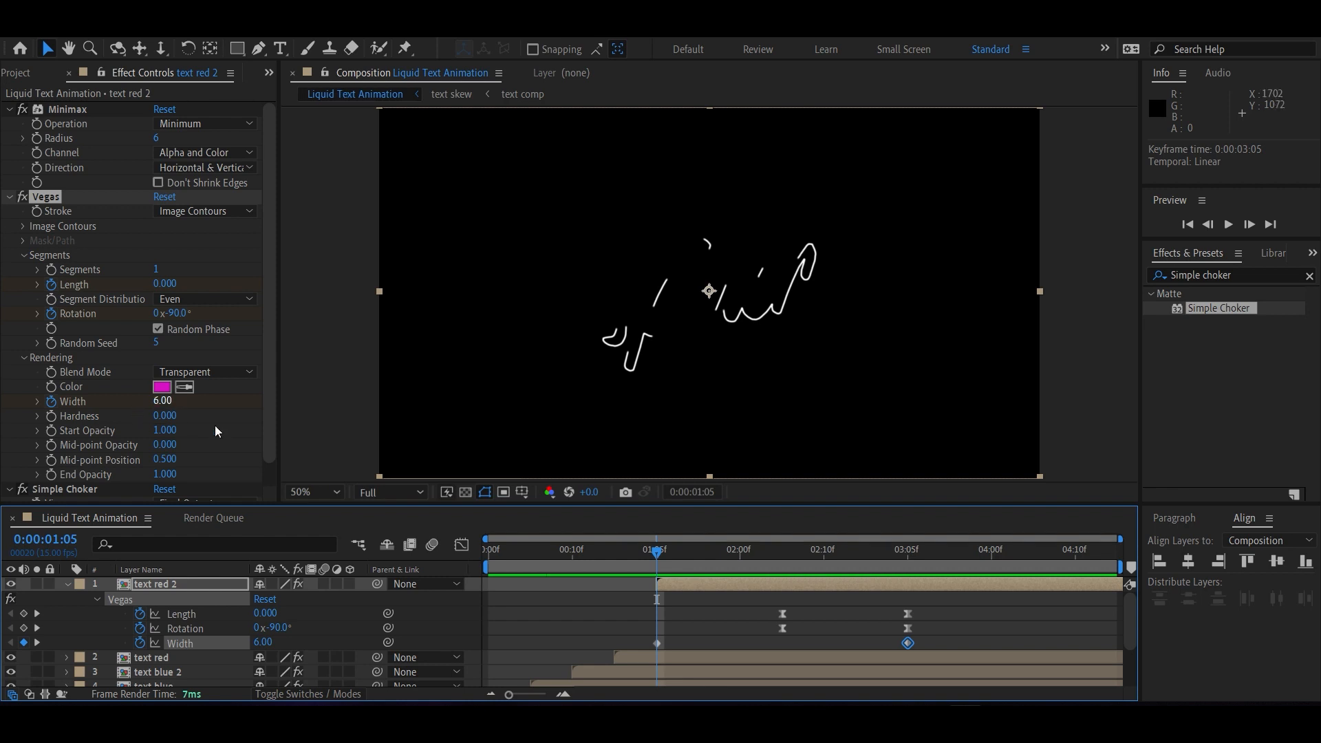
pyautogui.moveTo(652, 556); pyautogui.dragTo(906, 566)
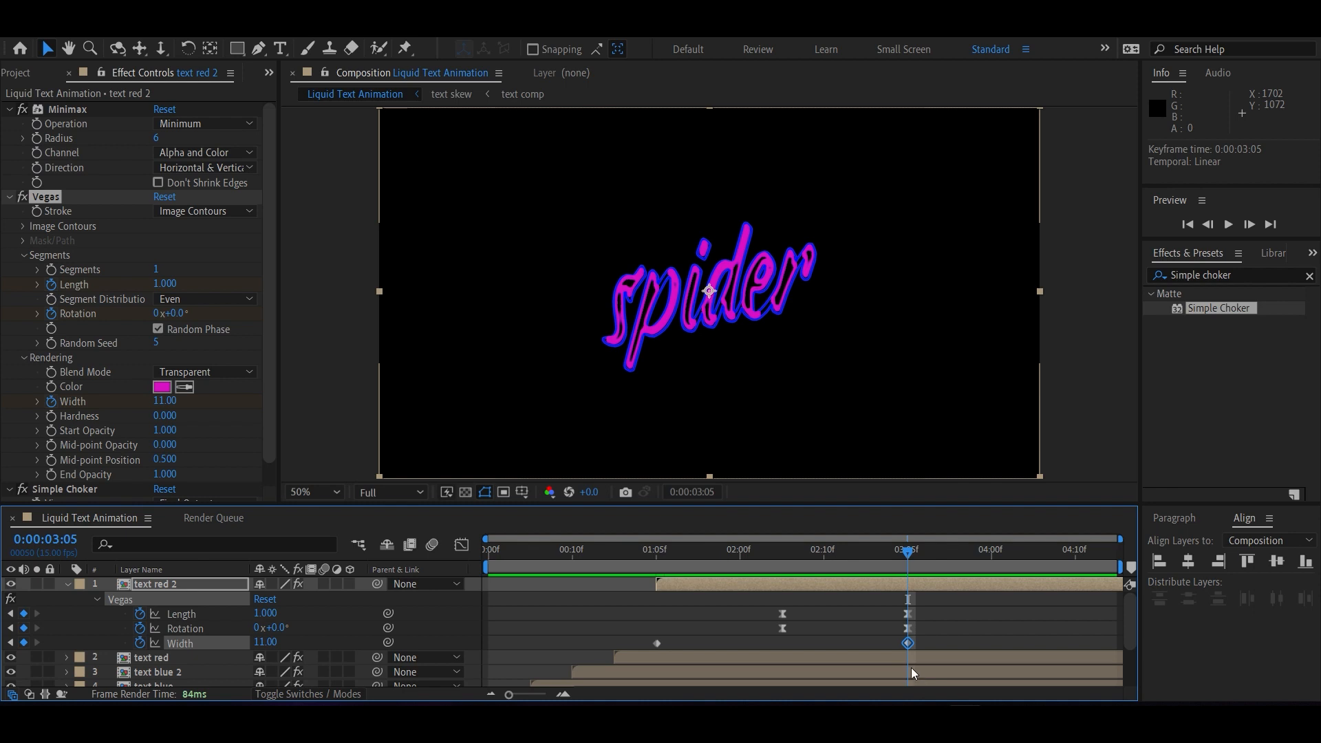
pyautogui.click(169, 402)
pyautogui.write('30')
pyautogui.press('Return')
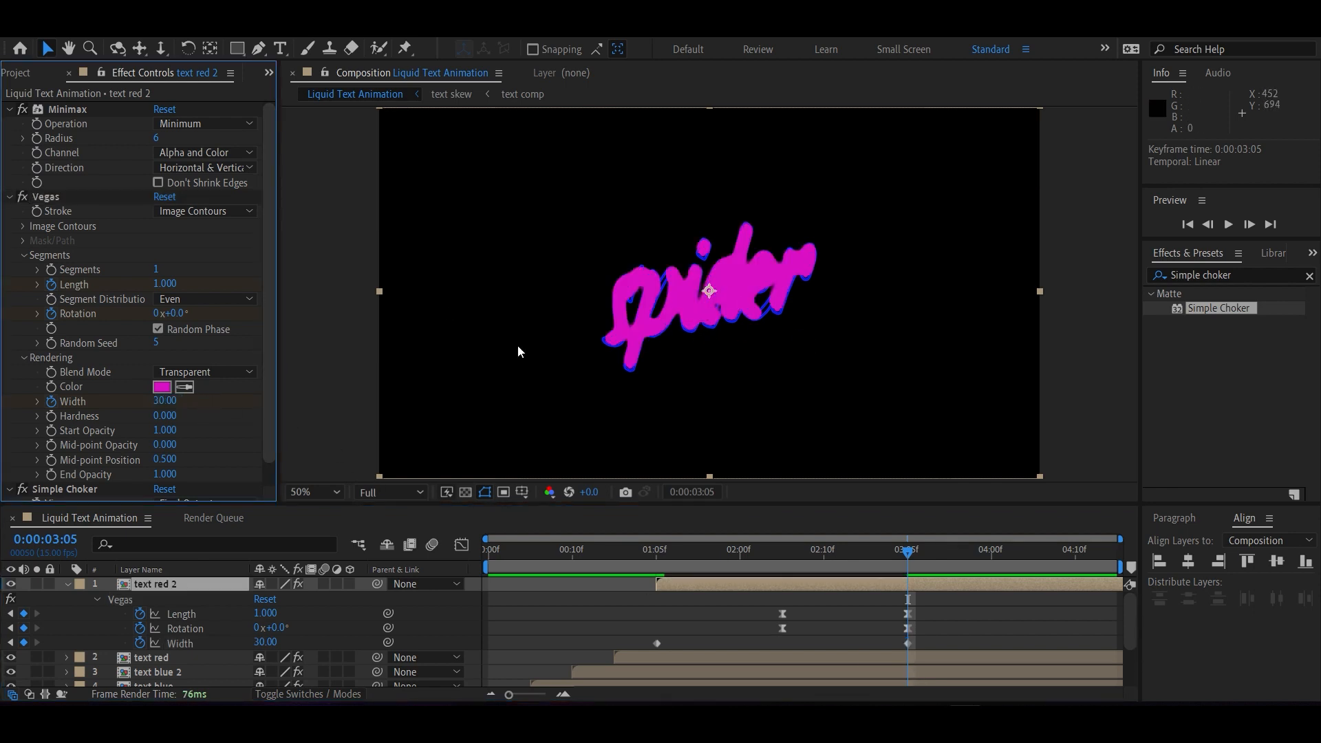
# Step: Set the Minimax Radius to 3 and the Simple Choker's Choke Matte to 2 on the text red 2 layer
pyautogui.click(159, 139)
pyautogui.press('Return')
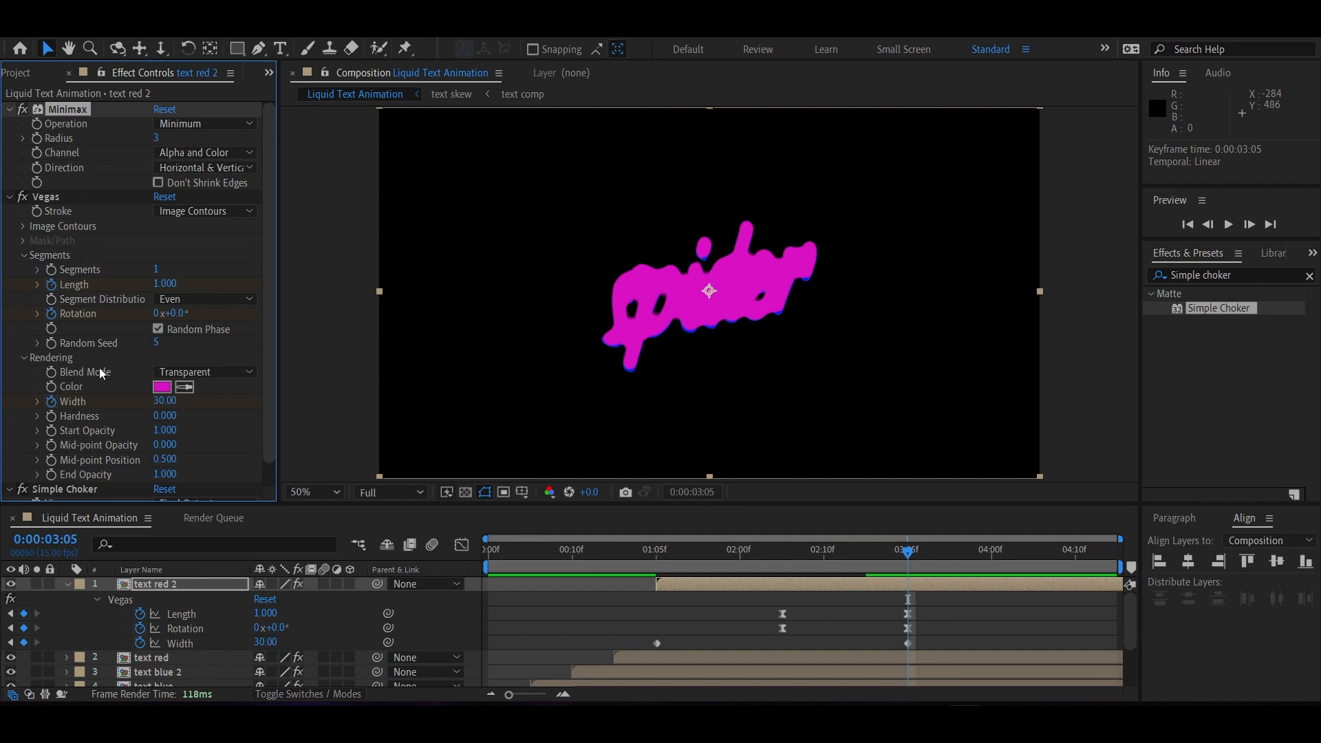
pyautogui.scroll(-2, 100, 369)
pyautogui.click(163, 493)
pyautogui.write('2')
pyautogui.press('Return')
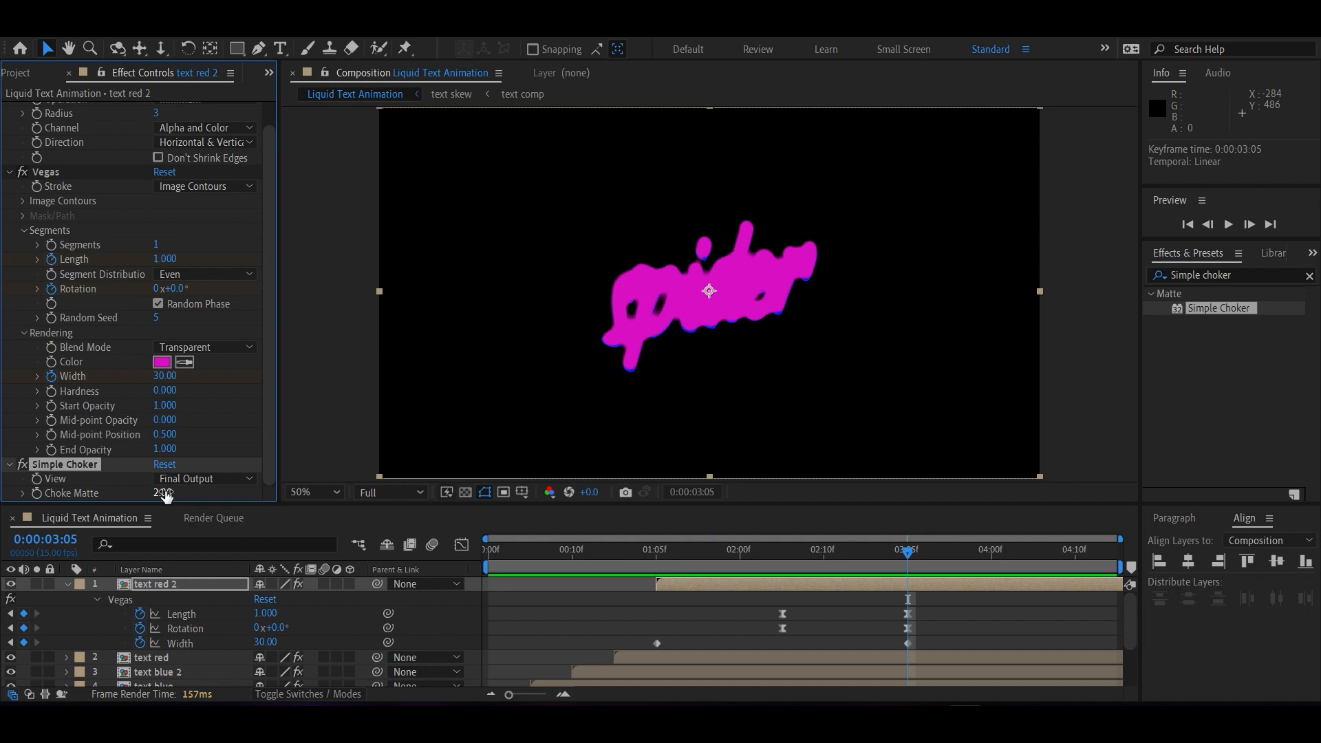
# Step: Try a Minimax Radius of 12 on the text red 2 layer, then reduce it to 2
pyautogui.scroll(1, 119, 267)
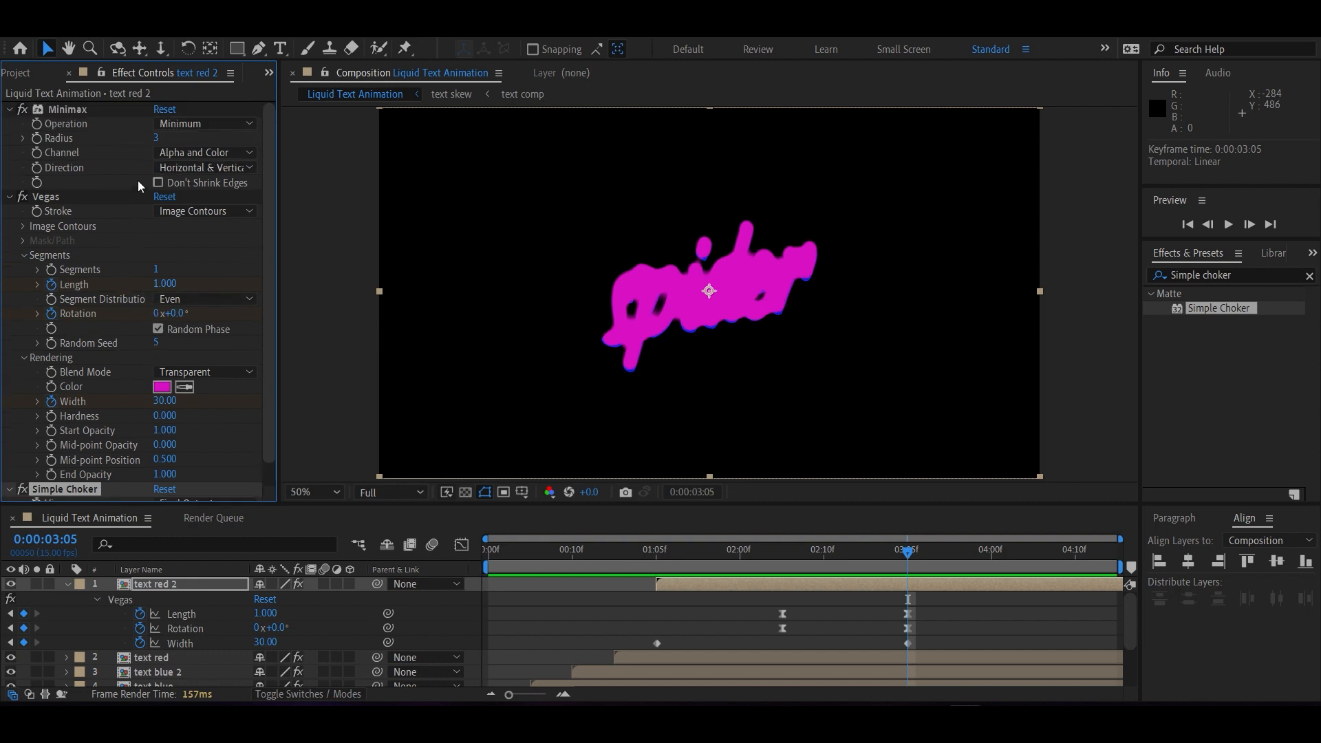
pyautogui.moveTo(156, 146); pyautogui.dragTo(161, 146)
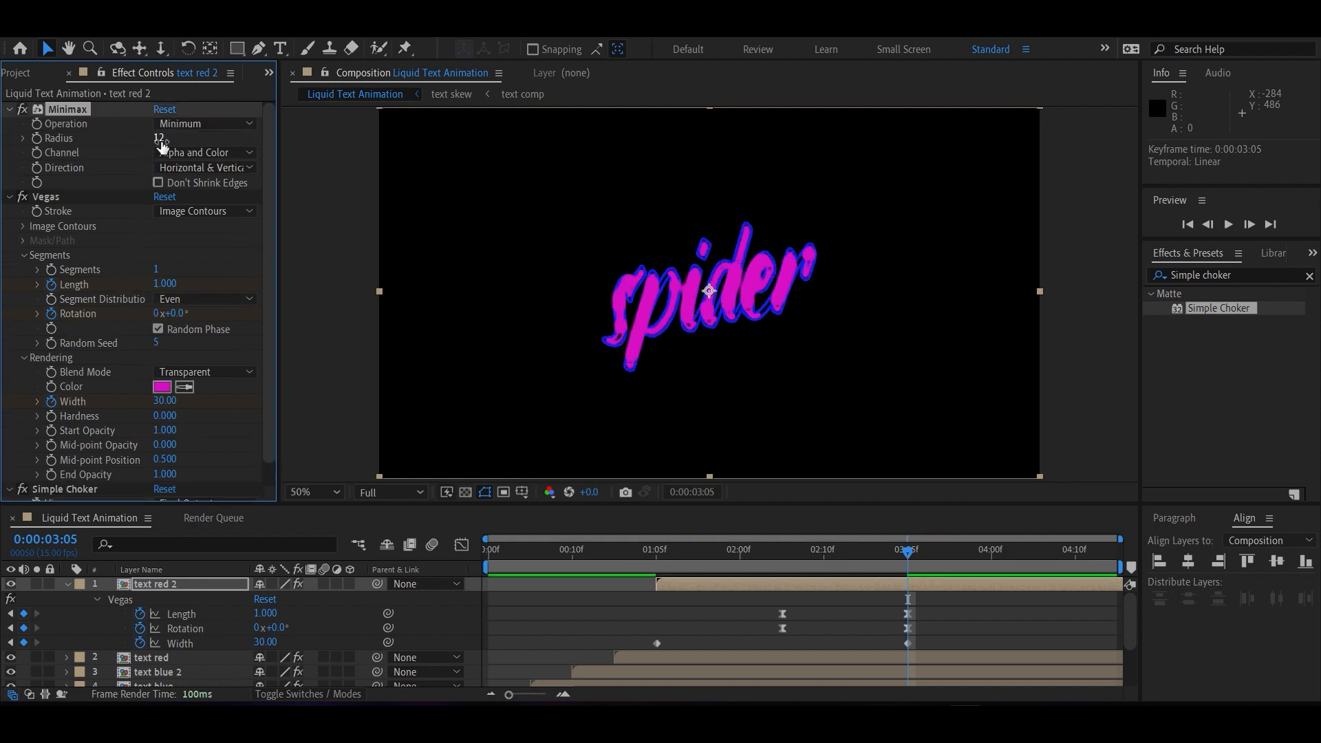
pyautogui.click(161, 141)
pyautogui.write('2')
pyautogui.click(145, 146)
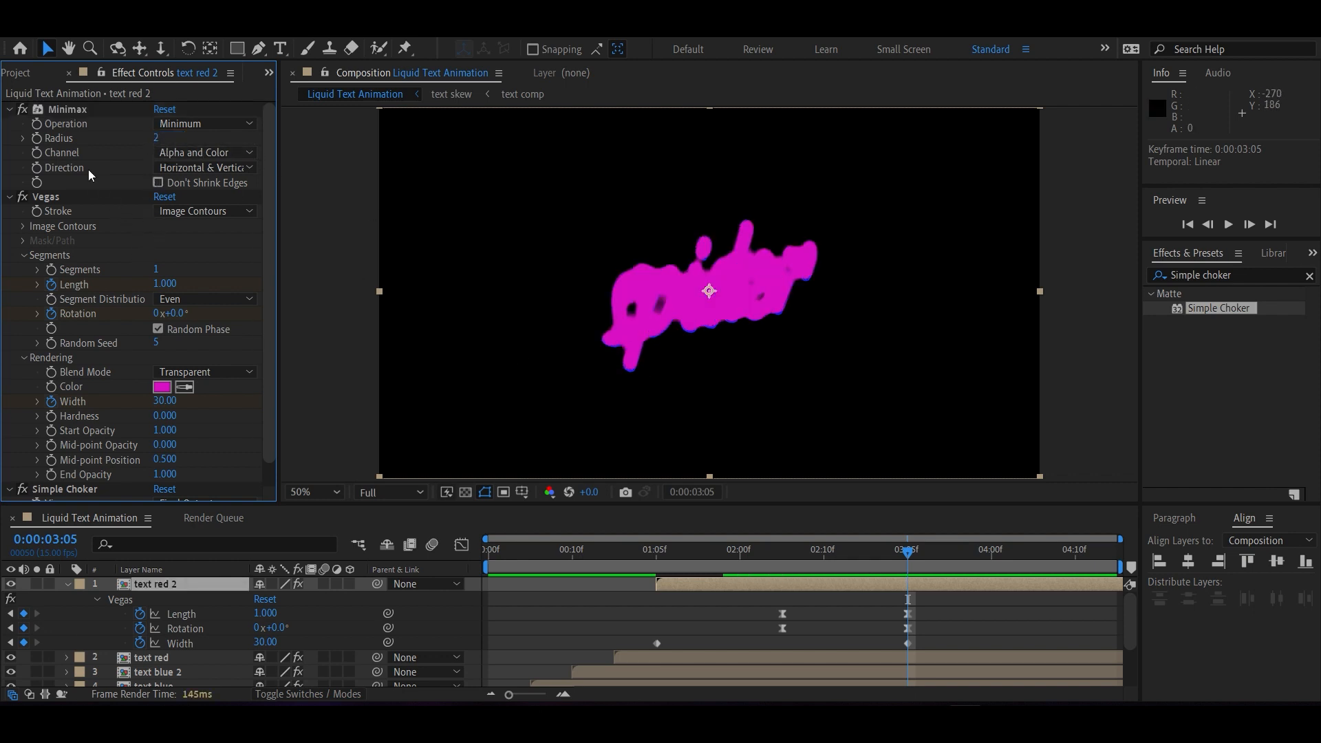
# Step: Fine-tune the text red 2 layer's Vegas Width keyframe at 0:00:03:05, trying 35 and 37 and settling on 34
pyautogui.click(160, 402)
pyautogui.write('35')
pyautogui.press('Return')
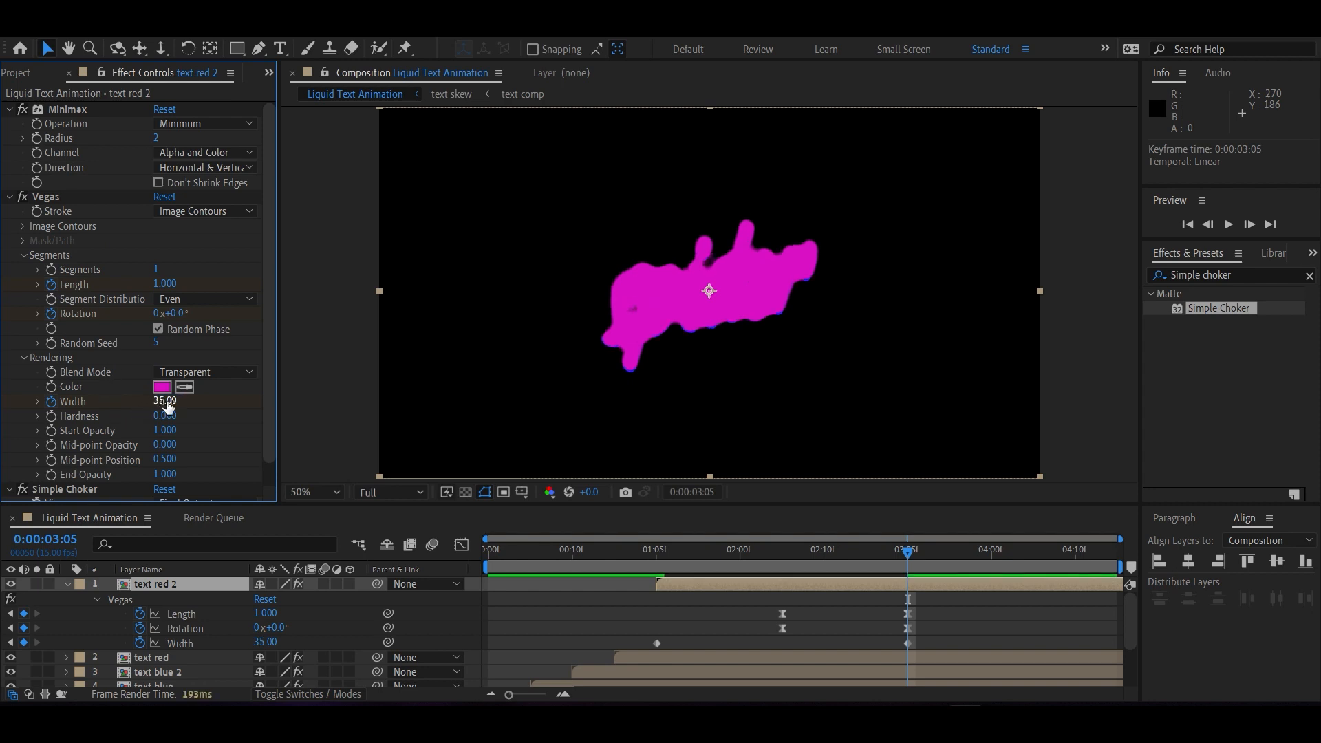
pyautogui.moveTo(167, 406); pyautogui.dragTo(148, 411)
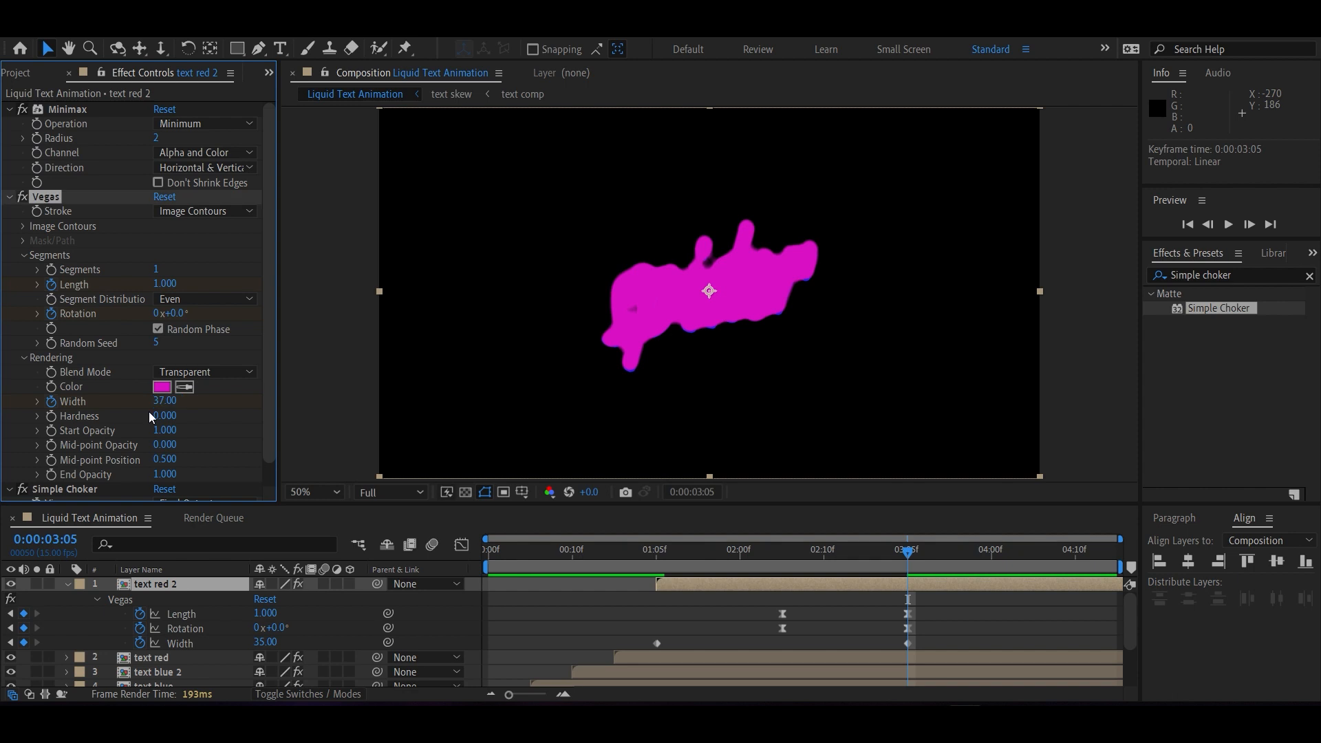
pyautogui.click(164, 401)
pyautogui.write('35')
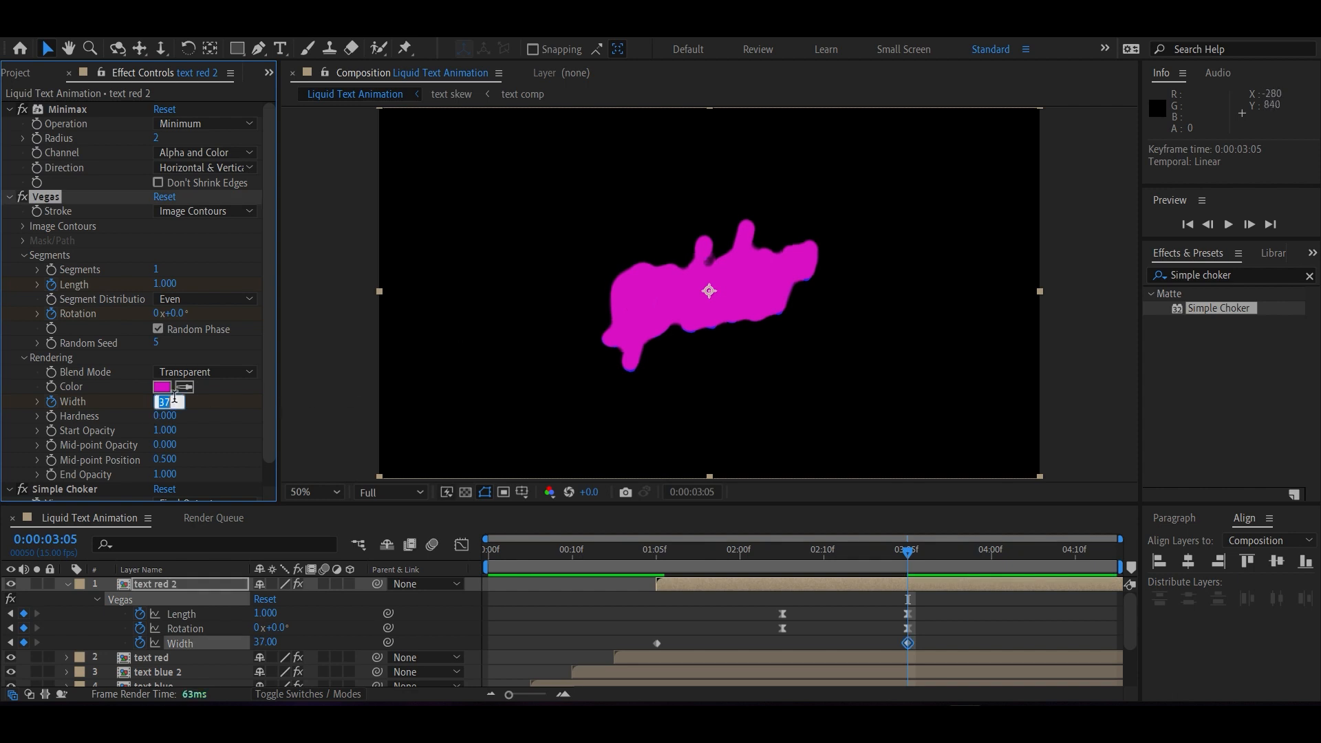
pyautogui.press('Return')
pyautogui.click(172, 401)
pyautogui.write('34')
pyautogui.press('Return')
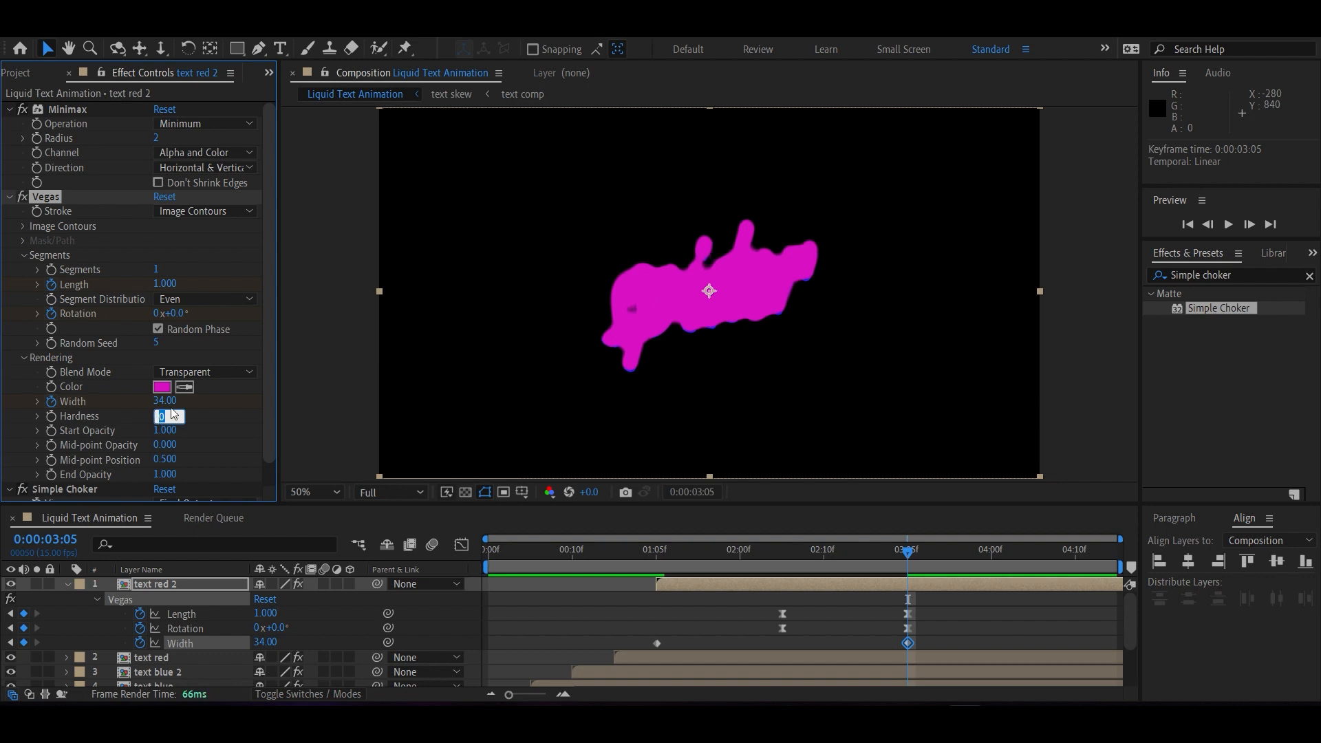
# Step: Set the text red 2 layer's Vegas Width keyframe at 0:00:03:05 to 32
pyautogui.click(172, 402)
pyautogui.write('32')
pyautogui.press('Return')
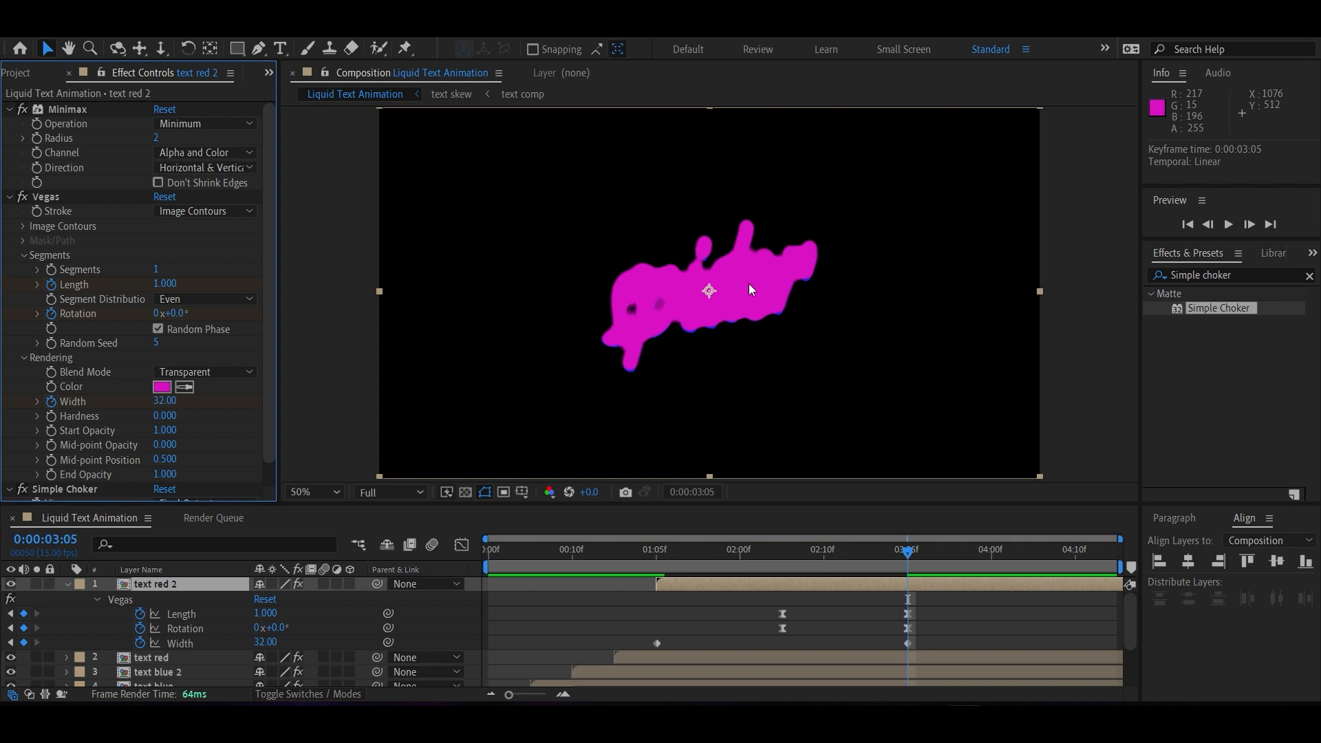
# Step: Duplicate the text red 2 layer and rename the copy "text mask"
pyautogui.click(143, 584)
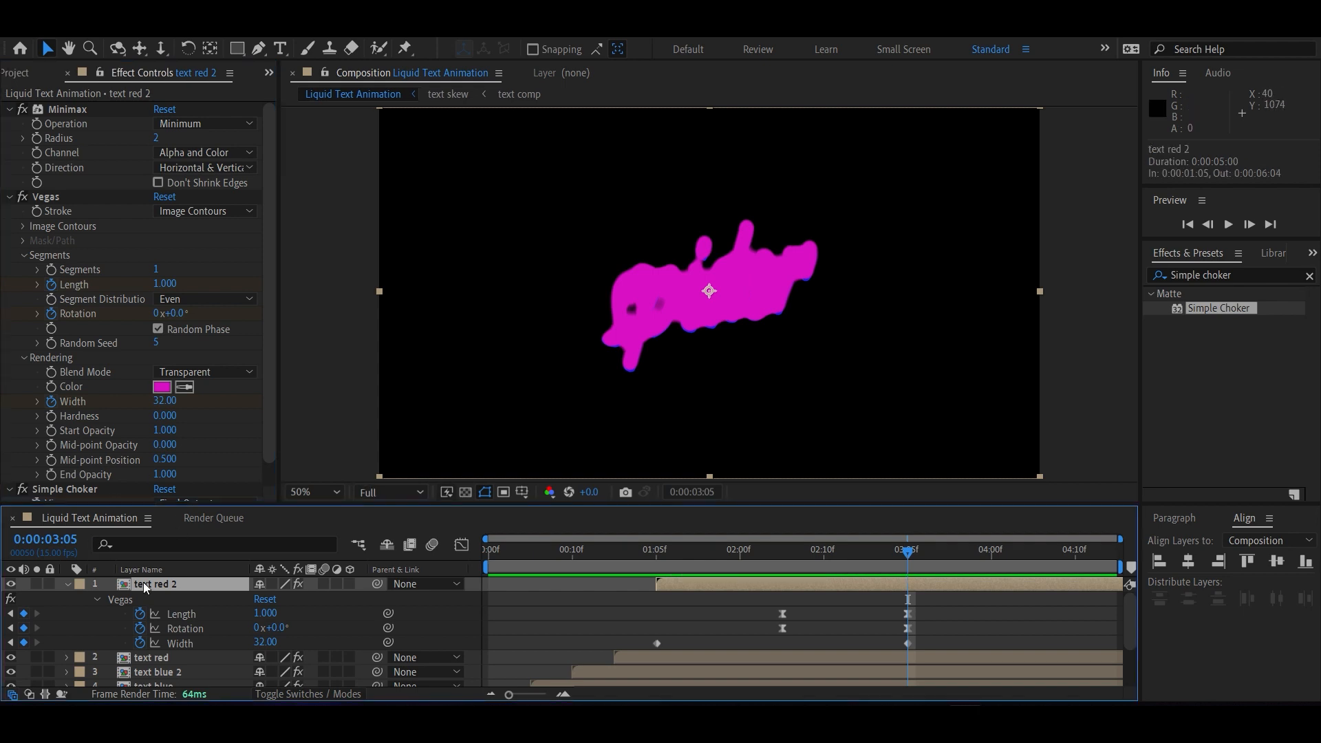
pyautogui.hotkey('ctrl', 'd')
pyautogui.rightClick(142, 584)
pyautogui.click(194, 536)
pyautogui.write('tex')
pyautogui.press('Return')
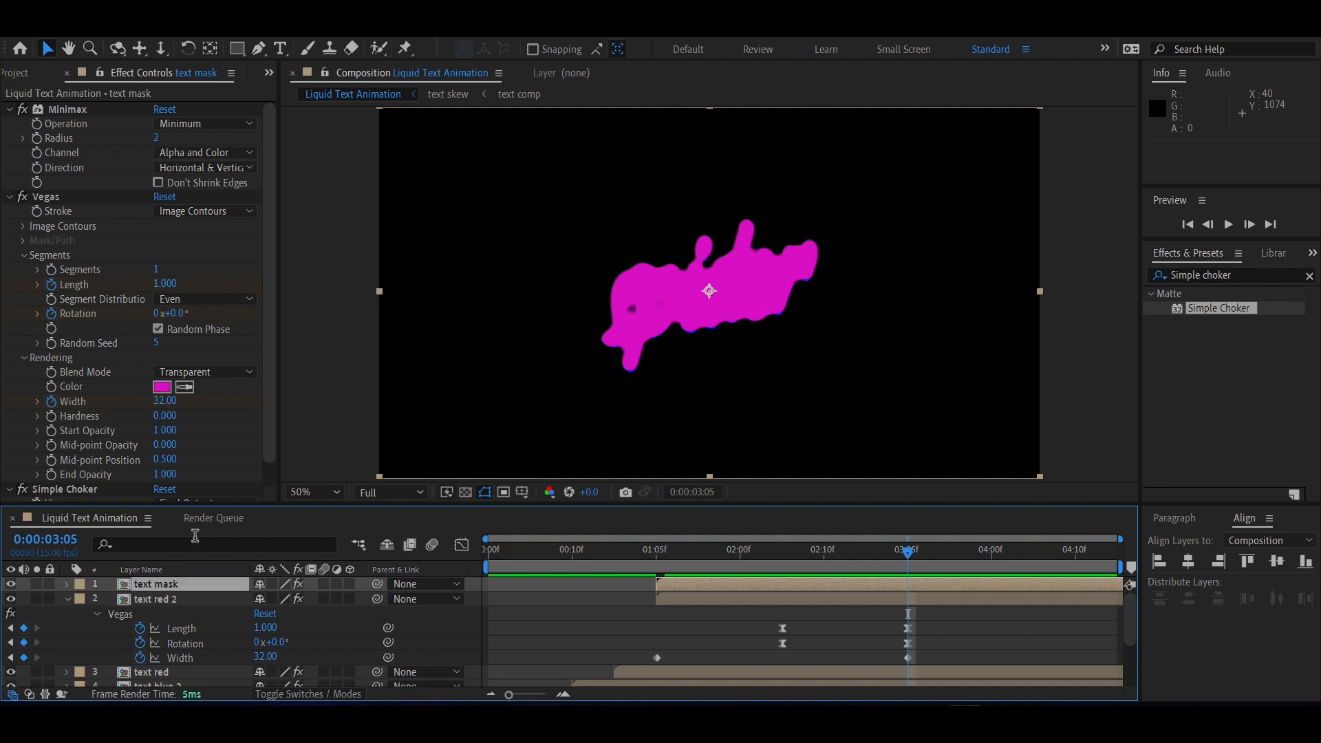
# Step: Remove the Minimax, Vegas and Simple Choker effects from the text mask layer
pyautogui.click(99, 109)
pyautogui.press('Delete')
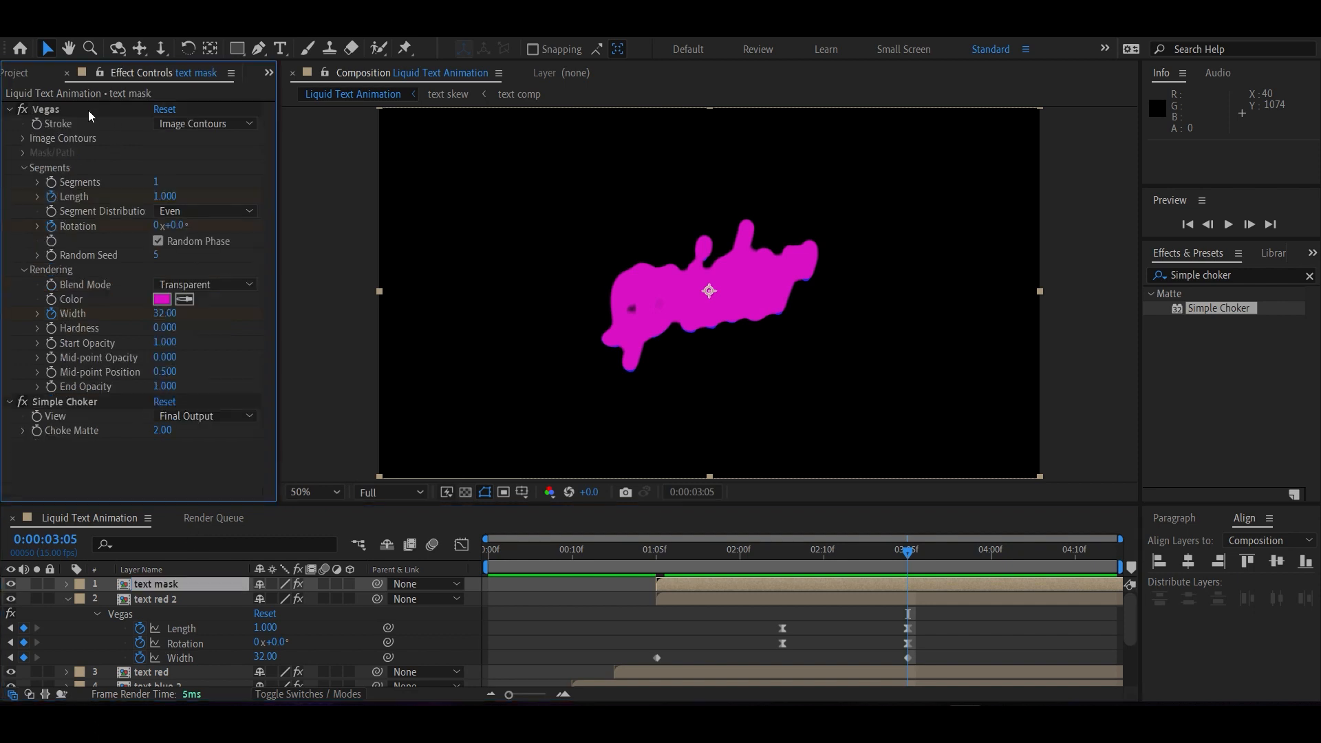
pyautogui.click(81, 110)
pyautogui.press('Delete')
pyautogui.click(63, 109)
pyautogui.press('Delete')
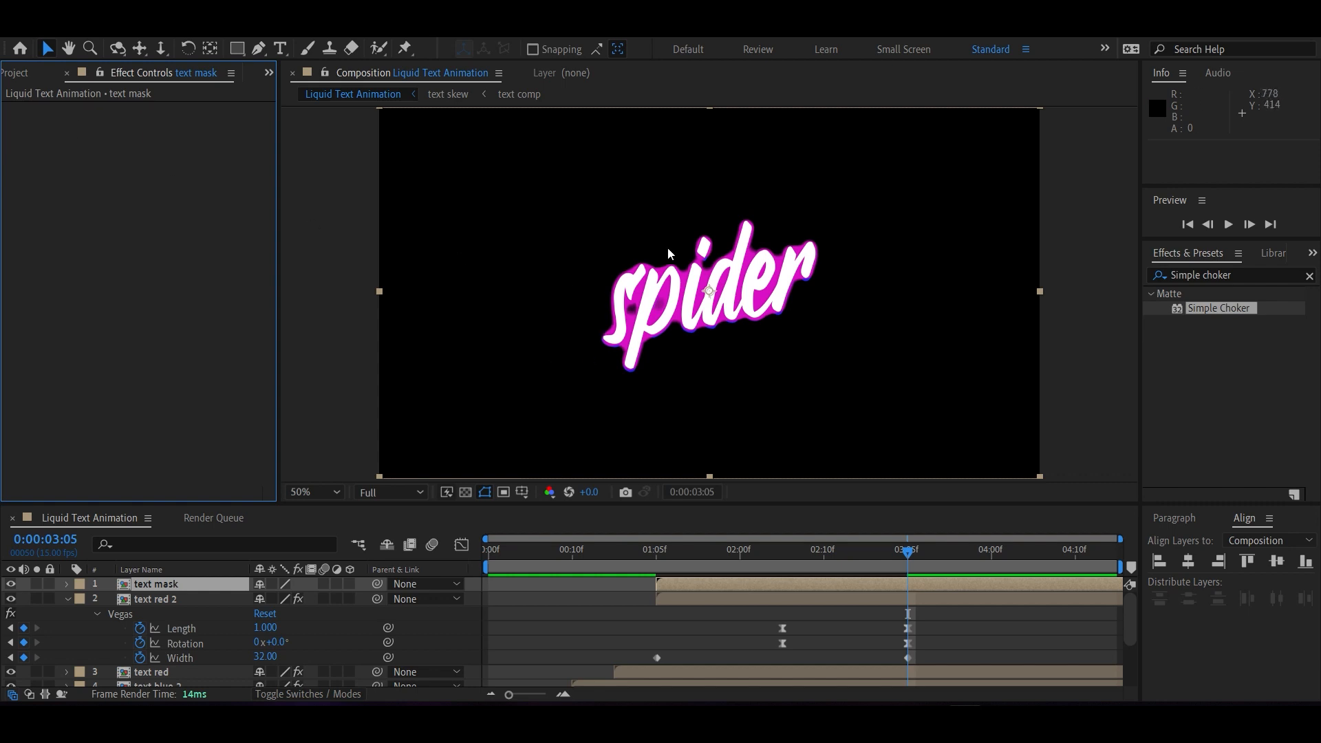
# Step: Collapse the expanded keyframe properties of the text red 2 and text skew layers
pyautogui.click(137, 600)
pyautogui.press('u')
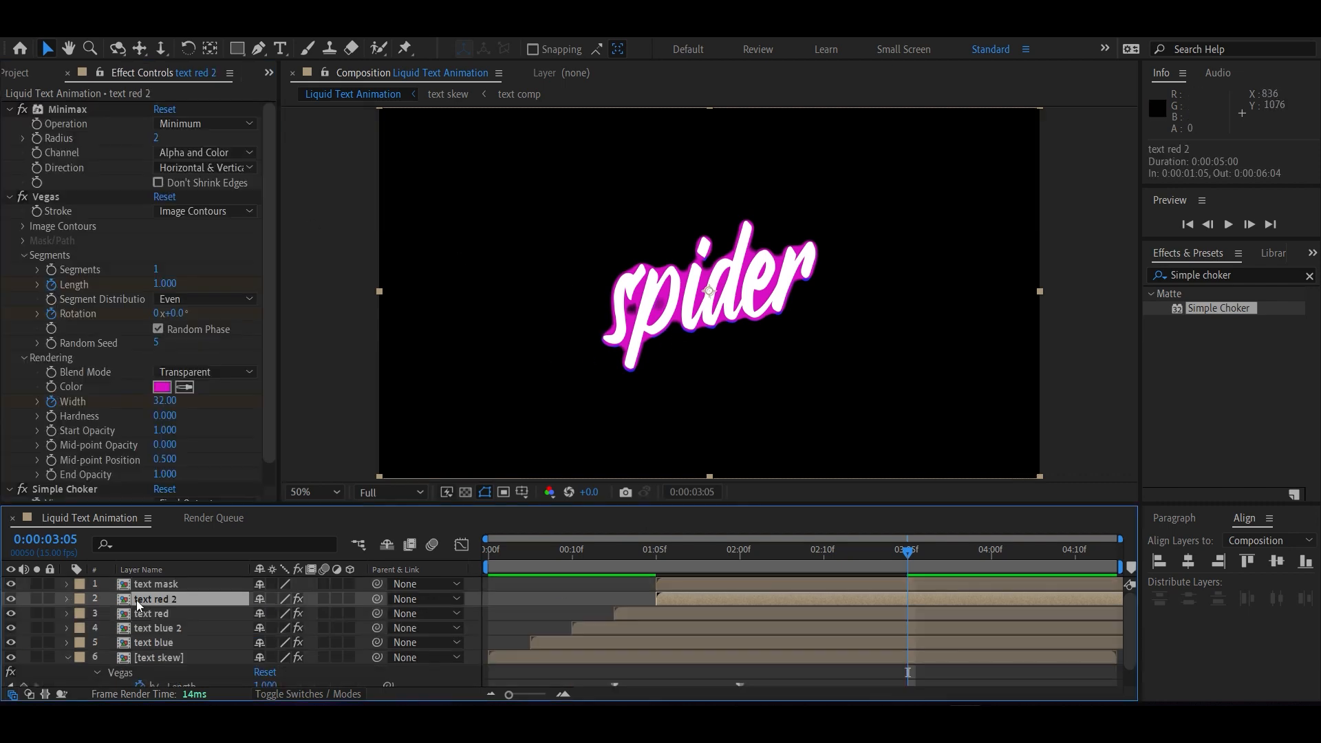
pyautogui.scroll(-2, 141, 634)
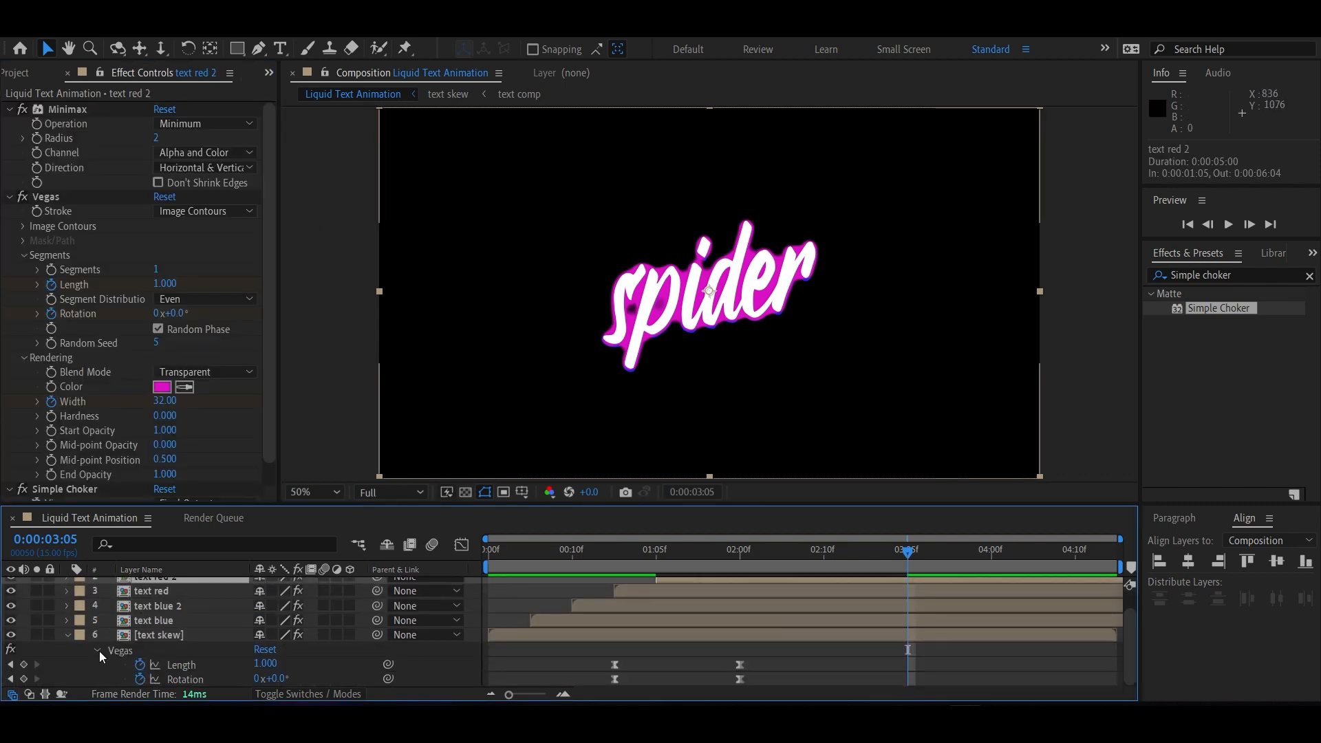
pyautogui.click(97, 650)
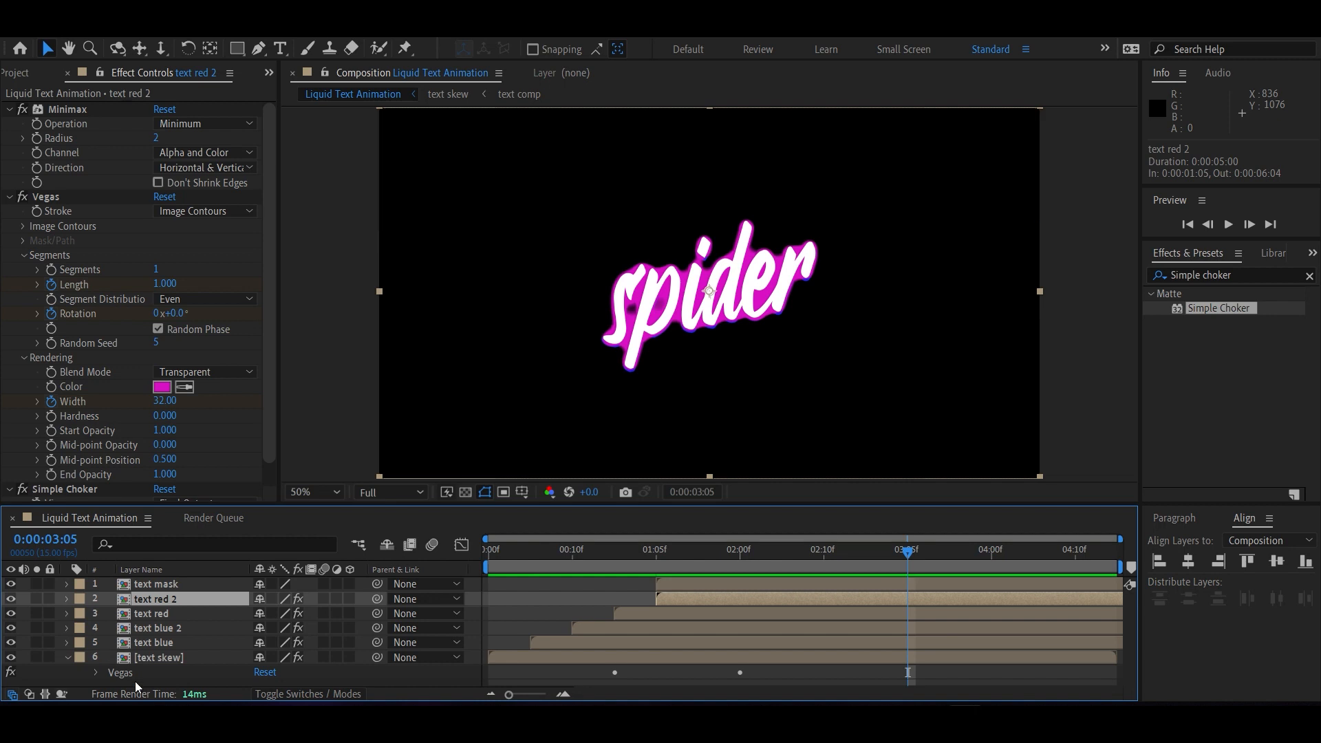
pyautogui.click(68, 658)
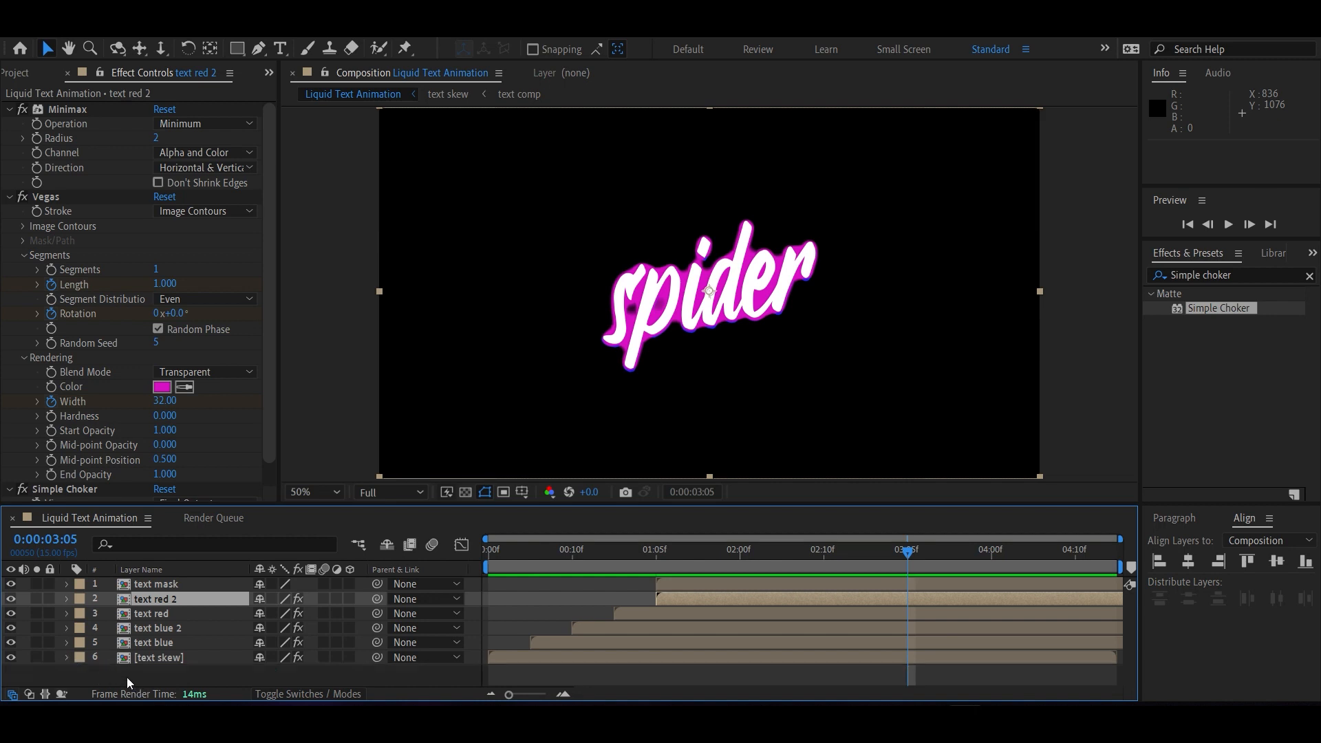
# Step: Pre-compose all layers except text mask into a composition named "liquid", moving all attributes into it
pyautogui.click(126, 677)
pyautogui.moveTo(117, 674); pyautogui.dragTo(139, 602)
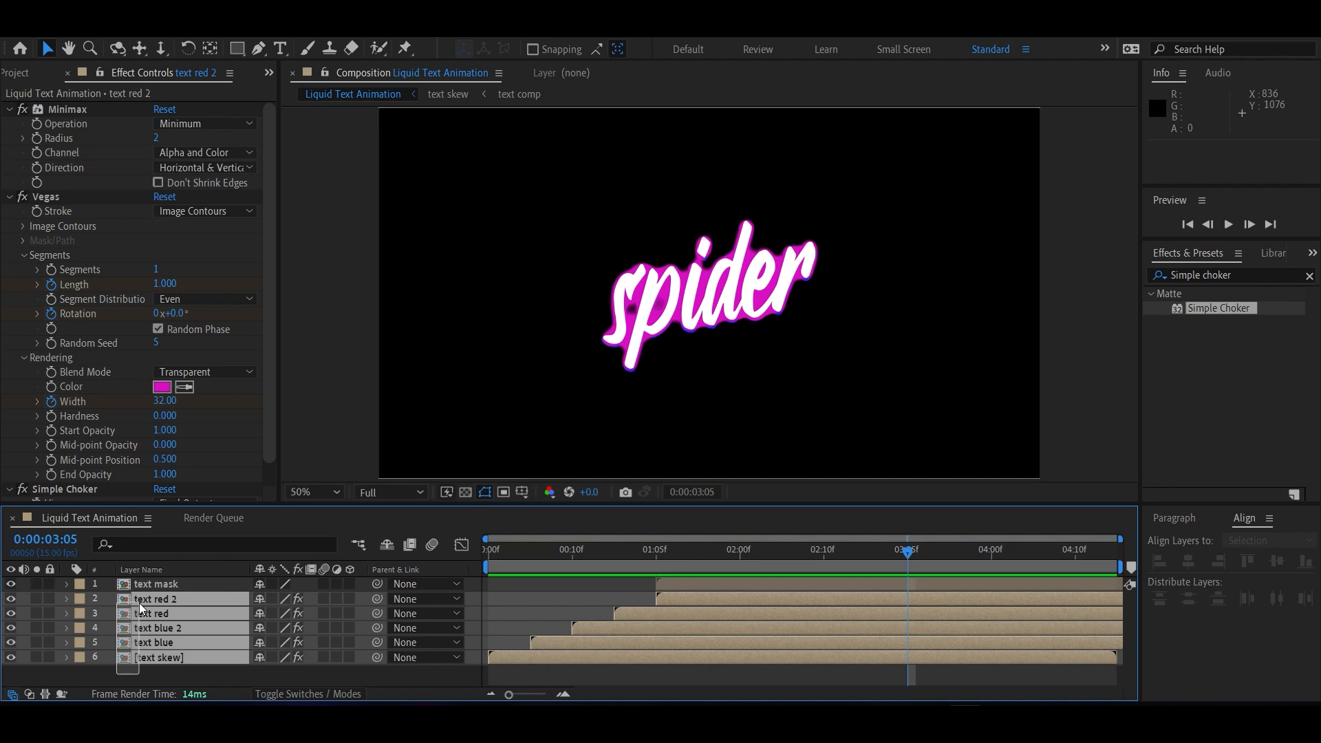
pyautogui.rightClick(168, 627)
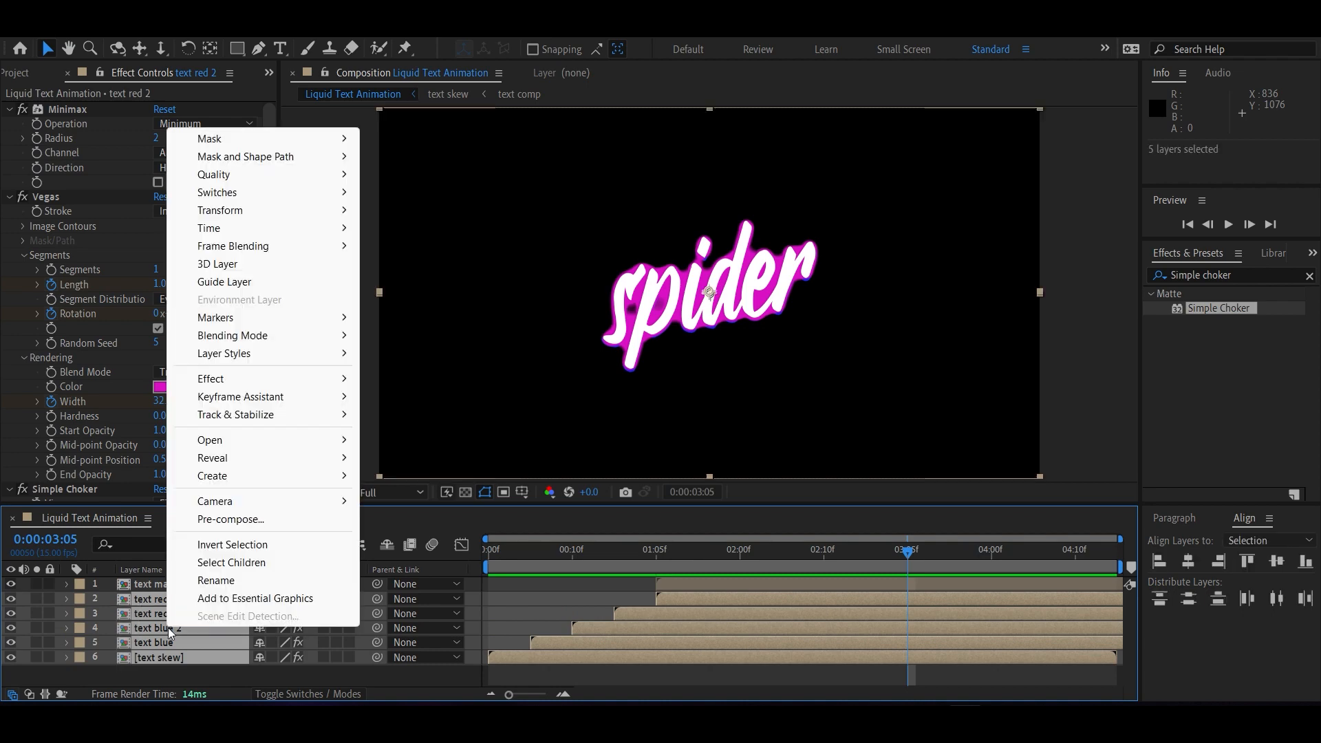
pyautogui.click(212, 523)
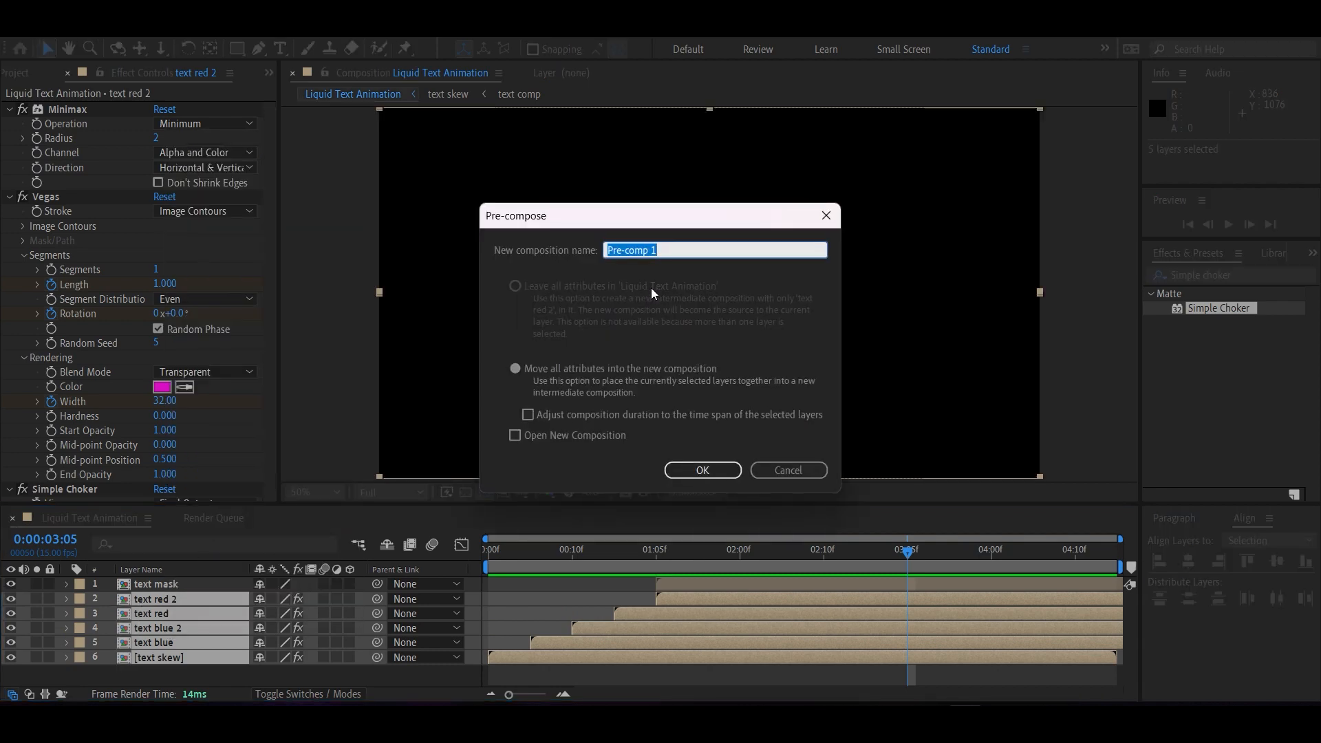
pyautogui.write('liquid')
pyautogui.click(559, 374)
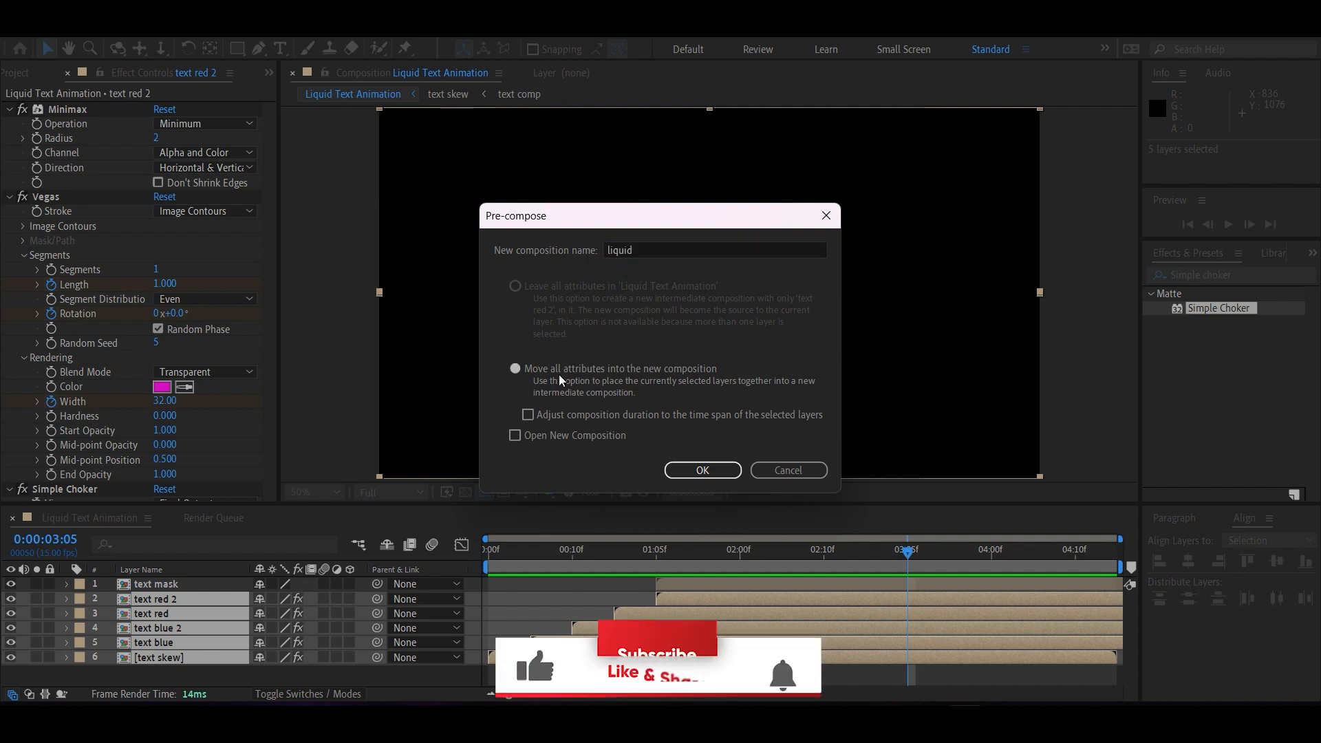
pyautogui.click(702, 472)
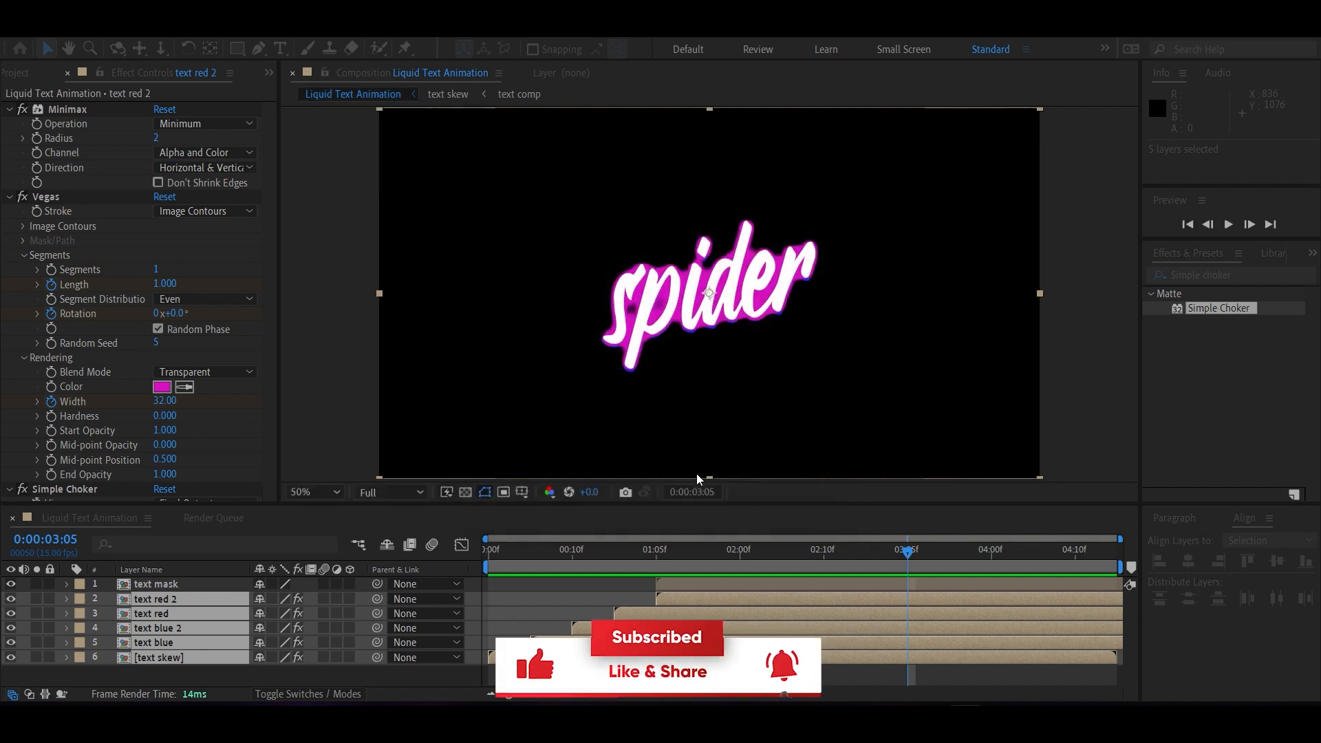
# Step: Show the Modes column in the timeline and set text mask as the liquid layer's track matte
pyautogui.rightClick(359, 568)
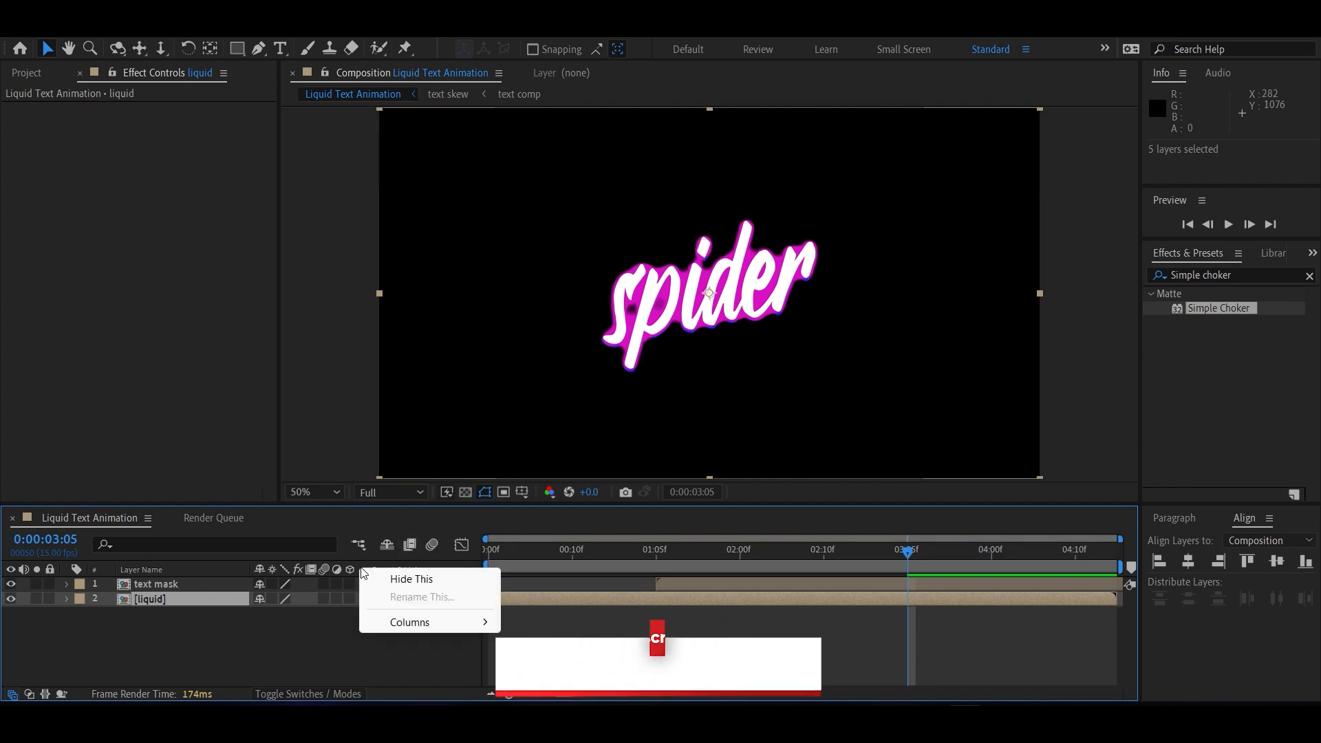
pyautogui.moveTo(404, 623)
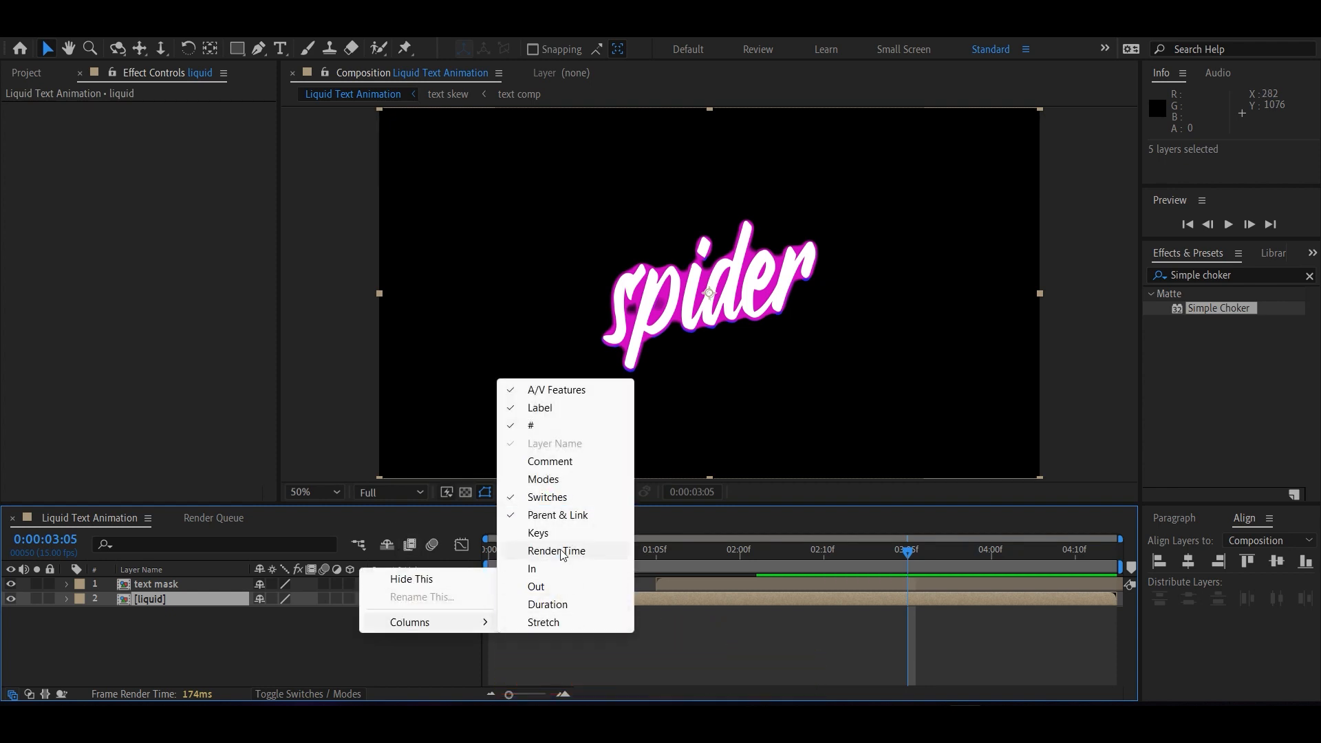
pyautogui.click(544, 483)
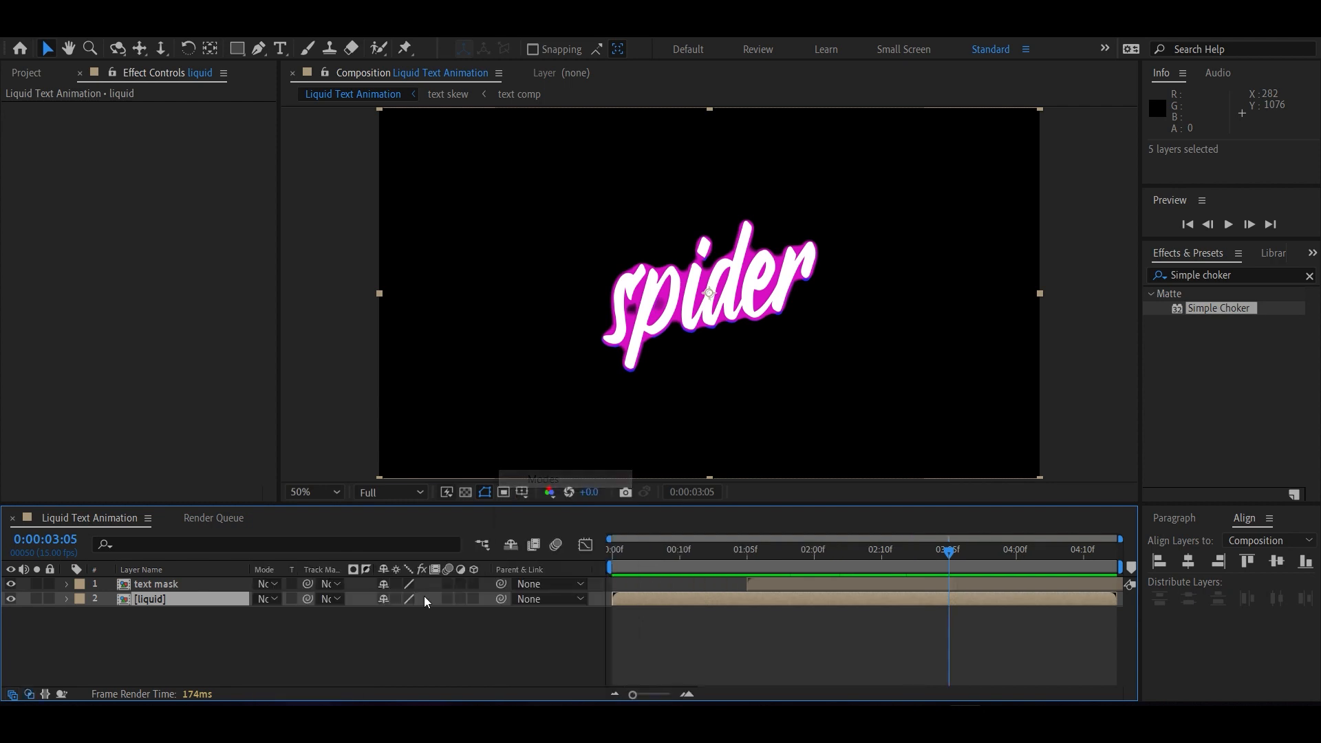
pyautogui.click(330, 600)
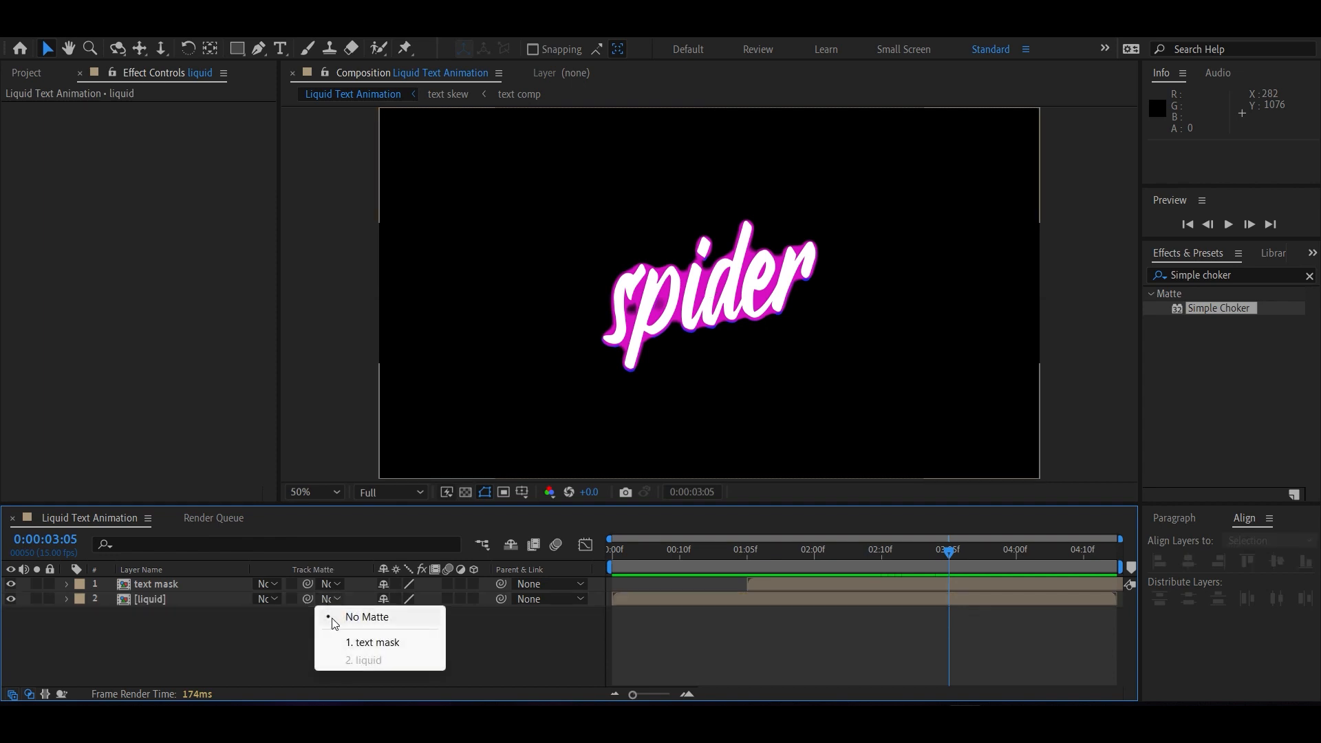
pyautogui.click(363, 642)
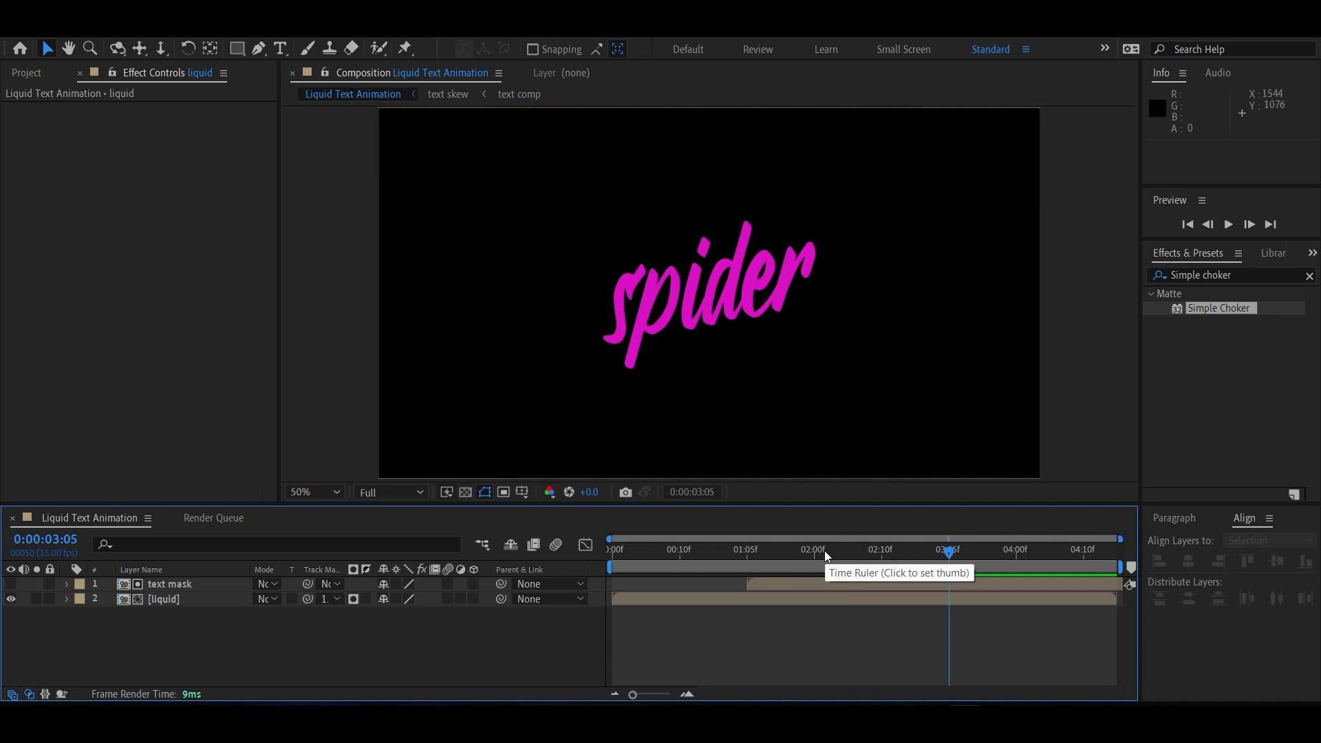
# Step: Scrub through the matted animation and shift the text mask layer so it starts at 0:00:00:00
pyautogui.moveTo(792, 549); pyautogui.dragTo(962, 542)
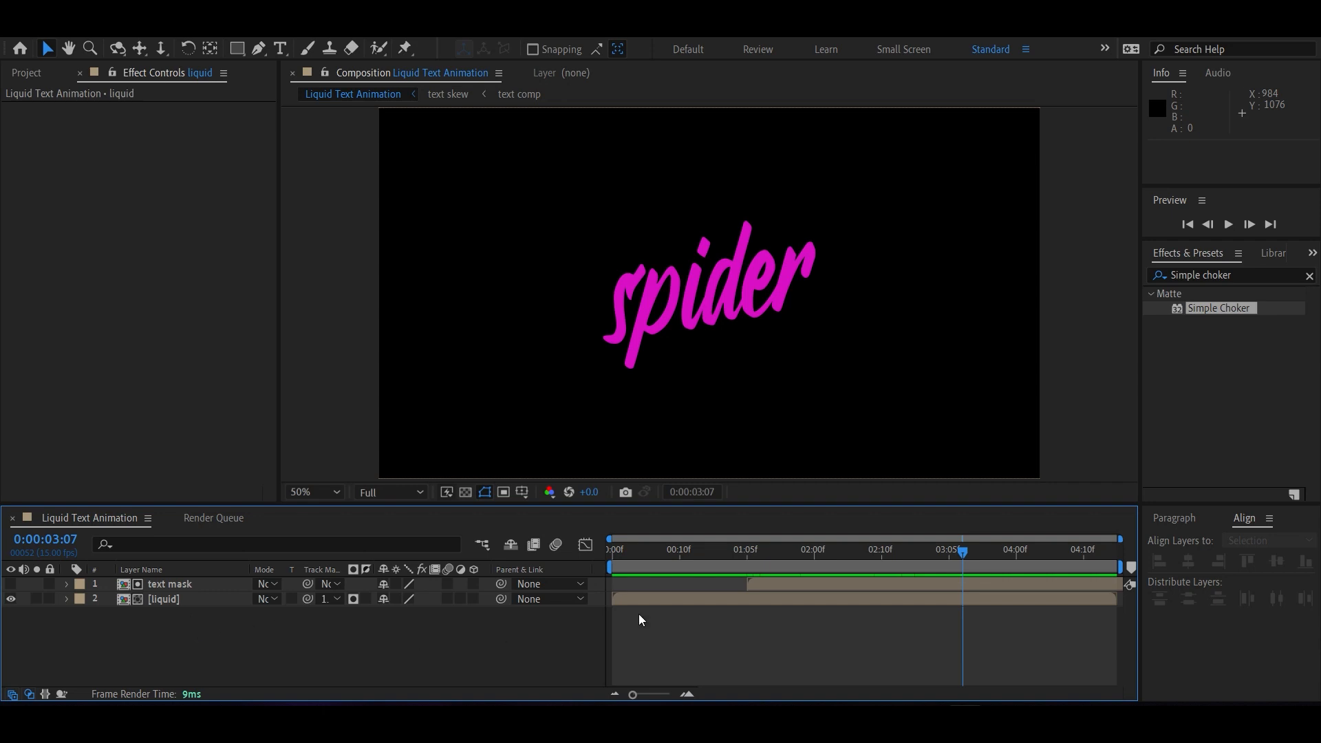
pyautogui.moveTo(791, 585); pyautogui.dragTo(880, 556)
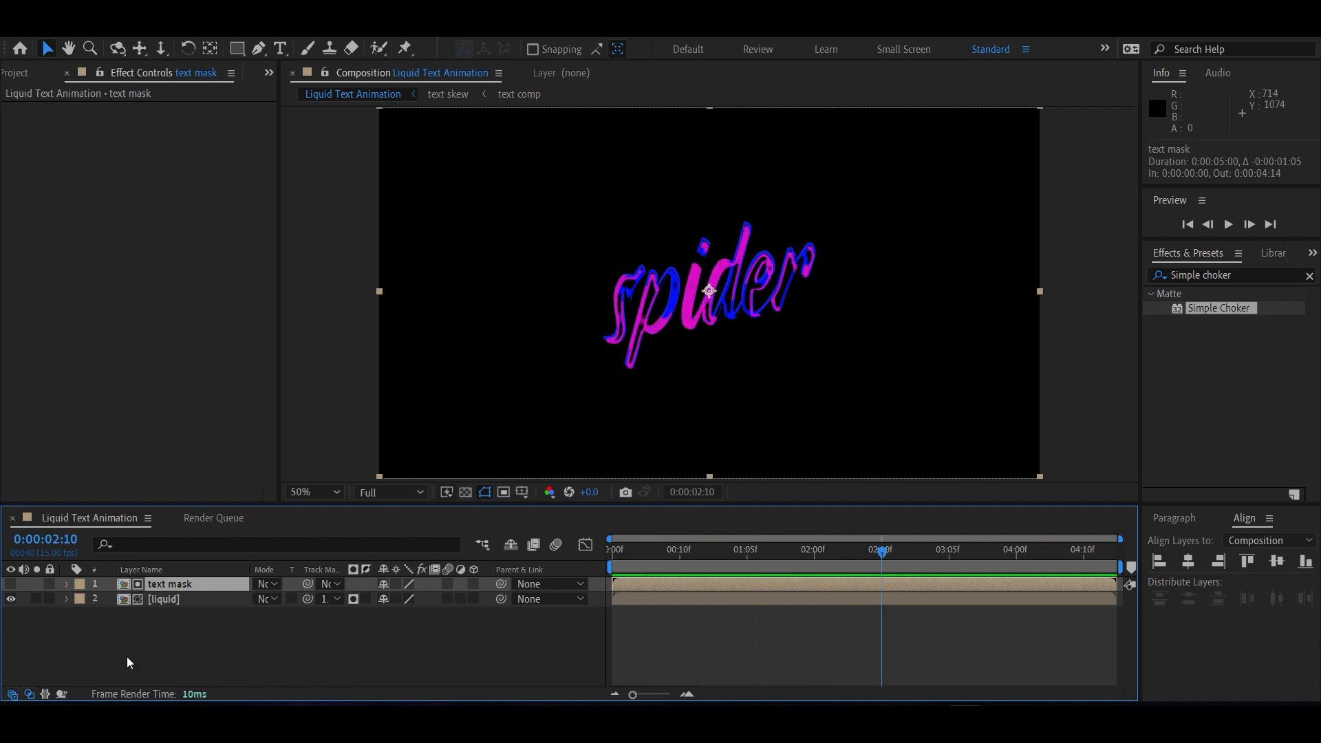
# Step: Open the liquid composition
pyautogui.doubleClick(166, 601)
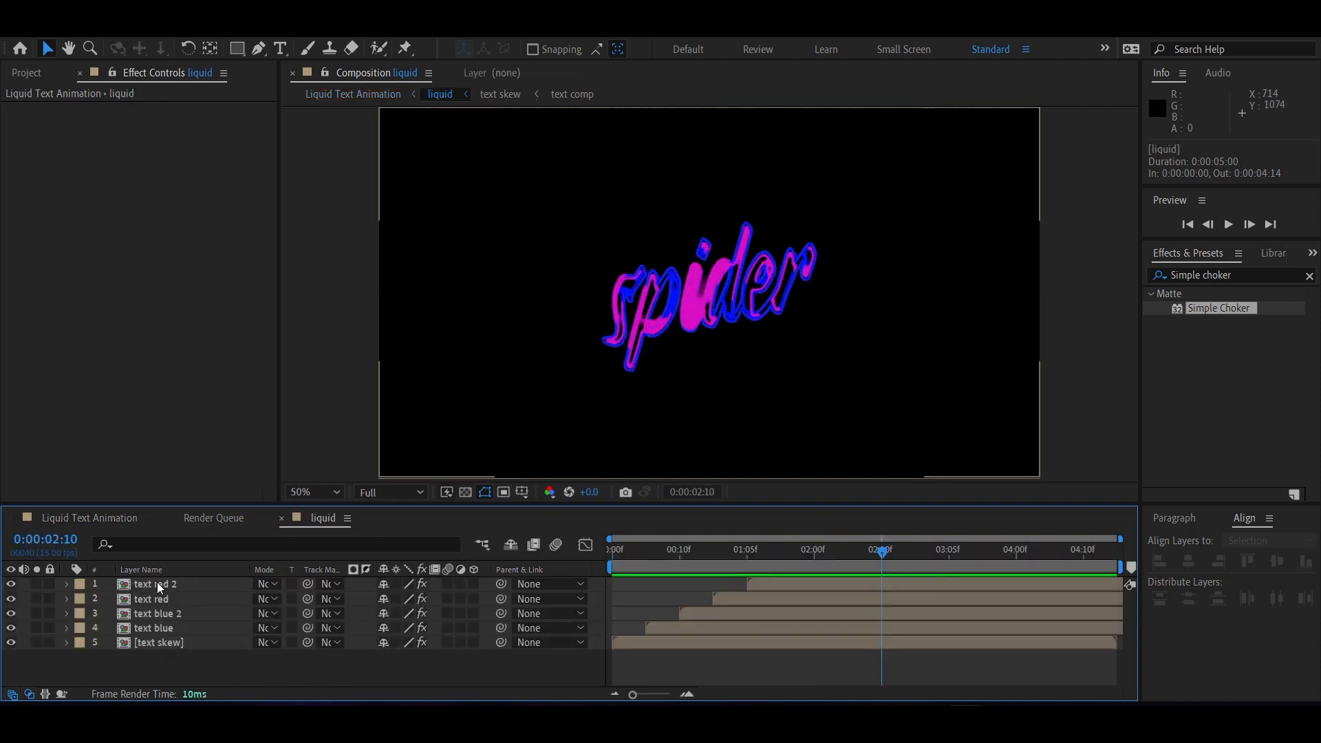
pyautogui.click(161, 642)
pyautogui.doubleClick(154, 643)
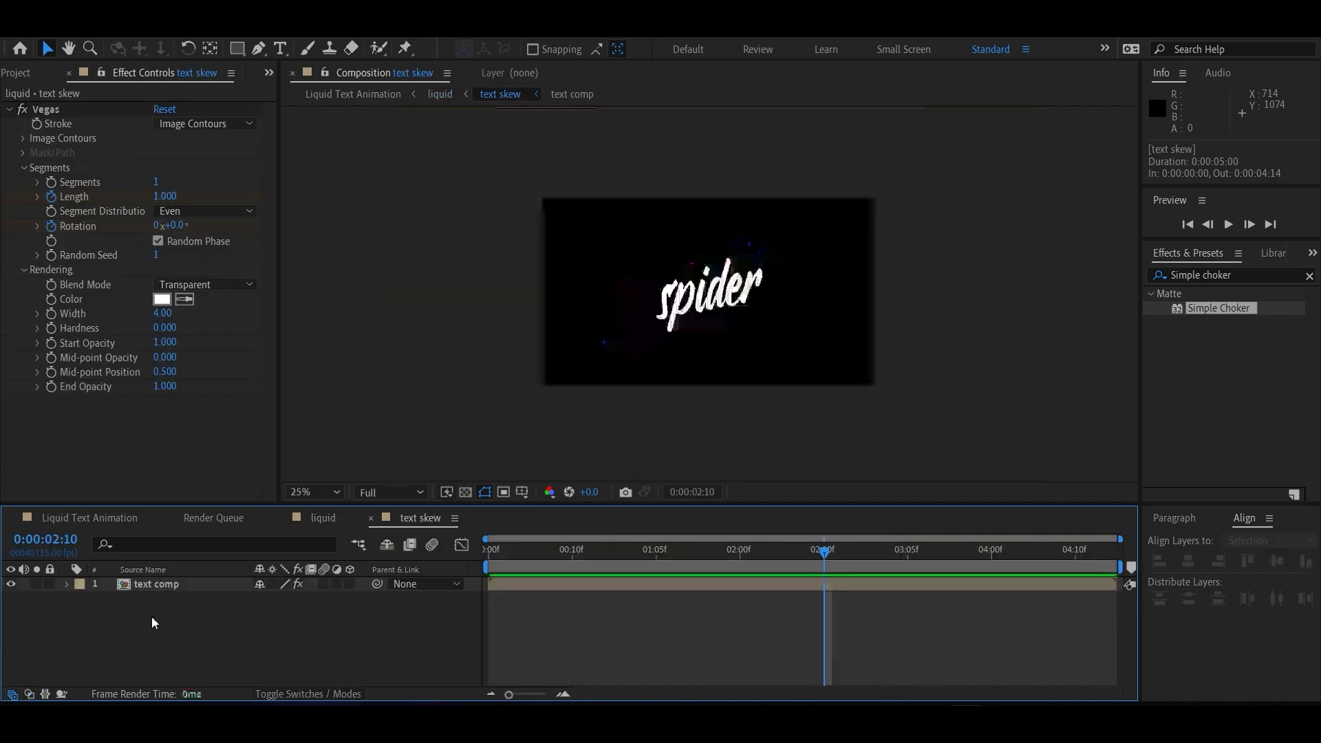
pyautogui.click(151, 586)
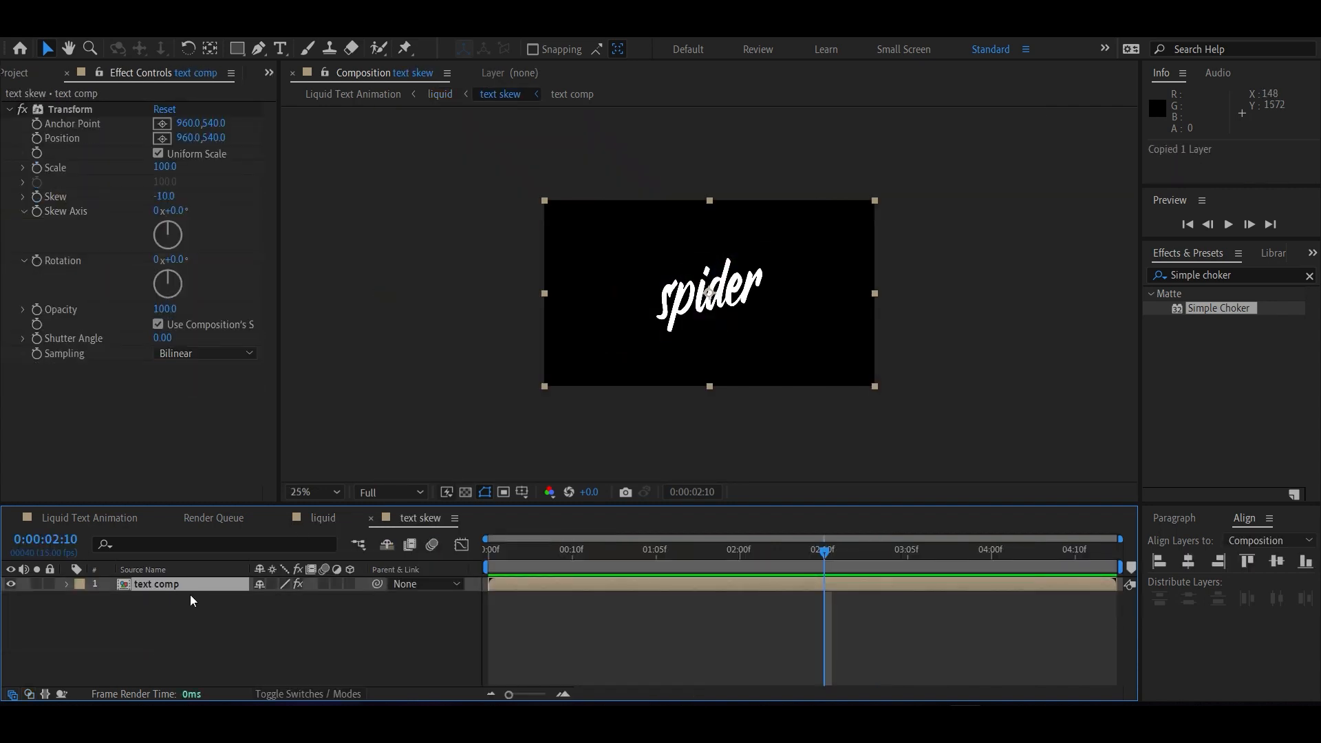
pyautogui.click(370, 518)
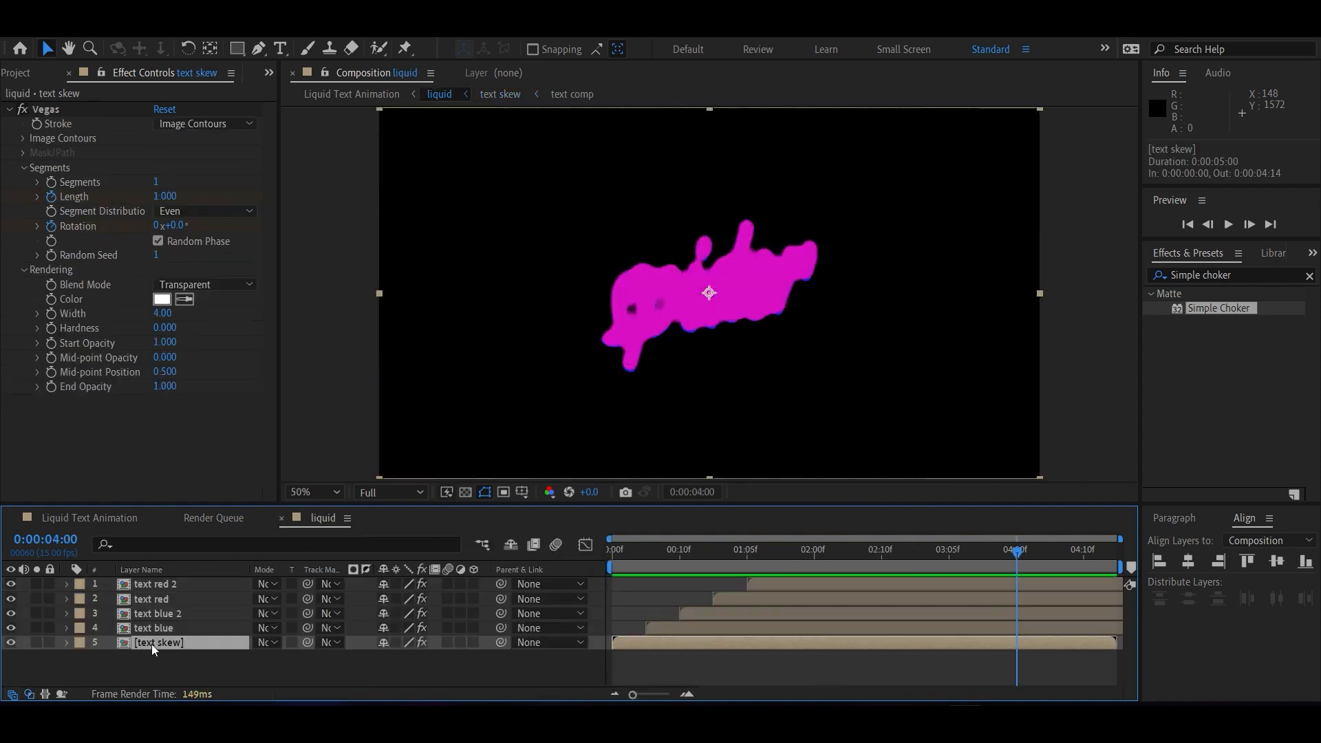
# Step: Copy the text skew layer from the liquid composition and paste it above text mask in Liquid Text Animation
pyautogui.hotkey('ctrl', 'c')
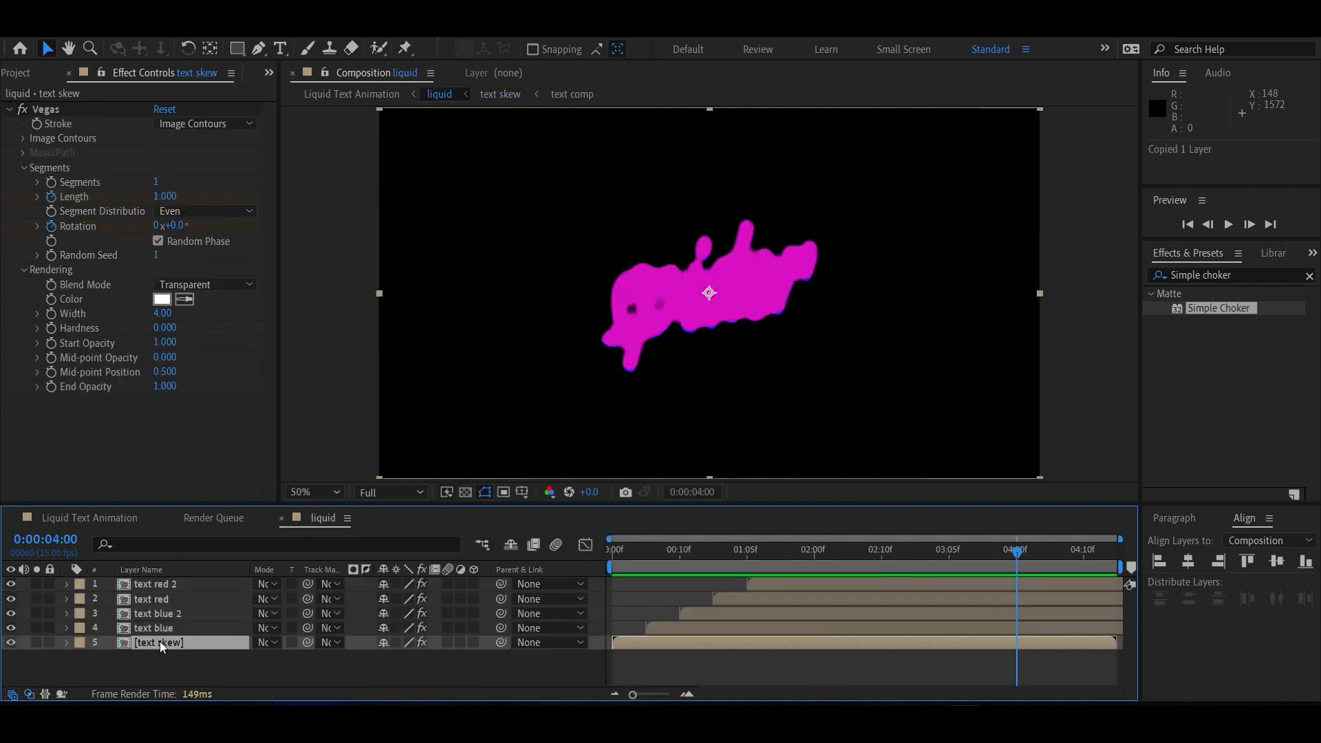
pyautogui.click(115, 520)
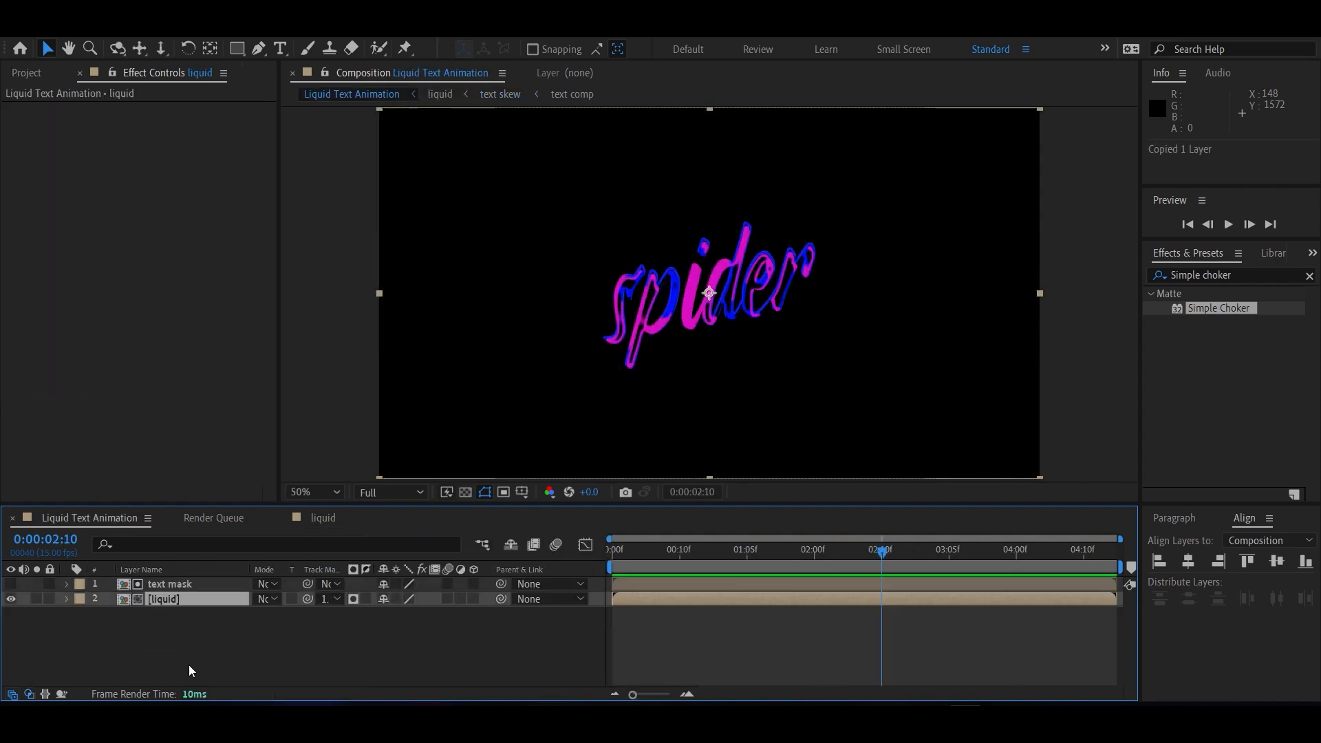
pyautogui.click(179, 644)
pyautogui.hotkey('ctrl', 'v')
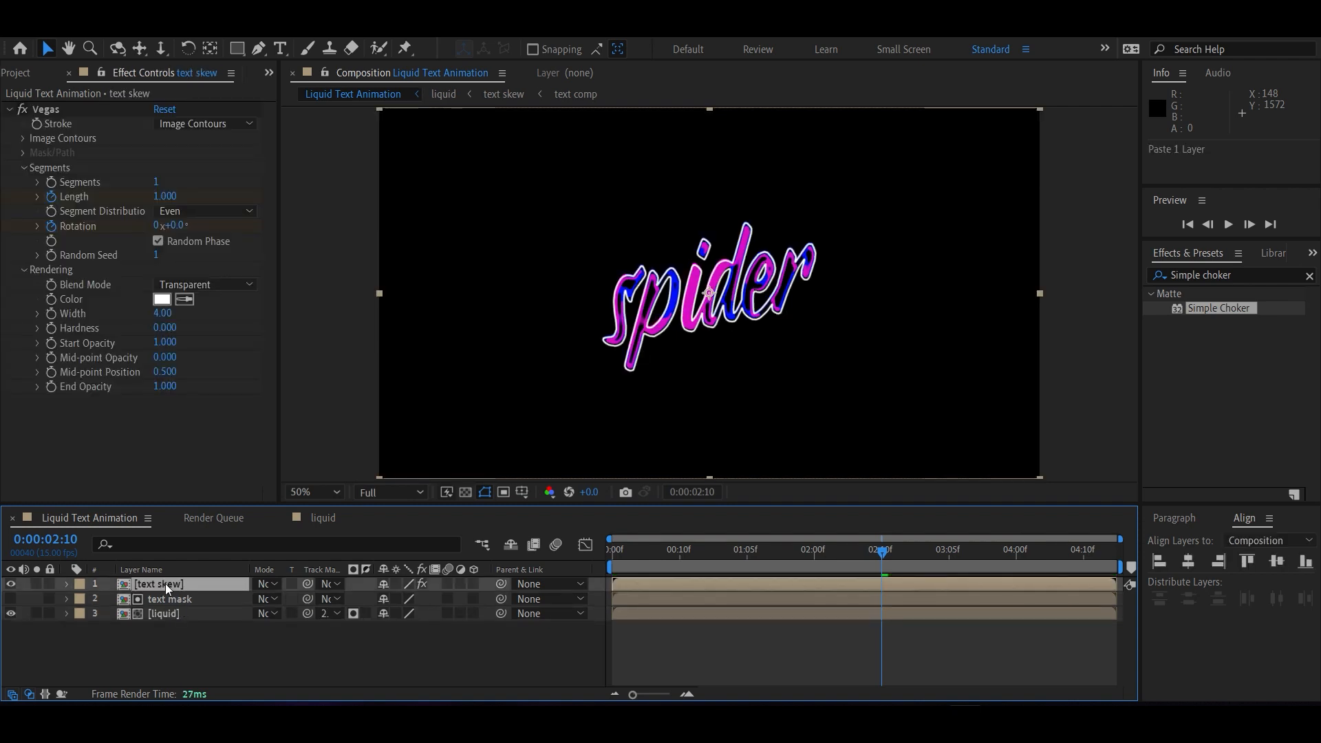
# Step: Delete both Vegas Length keyframes on the pasted text skew layer and set Length to 0
pyautogui.press('u')
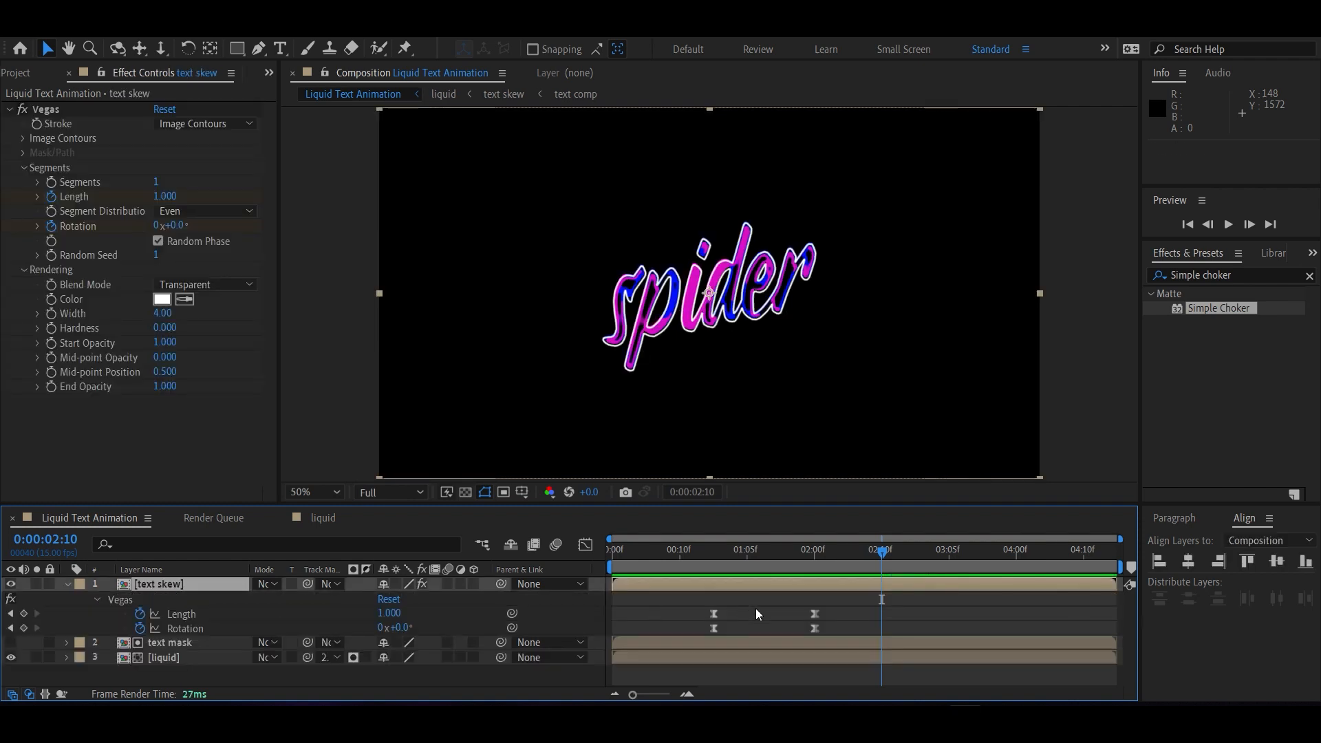
pyautogui.moveTo(841, 614); pyautogui.dragTo(696, 610)
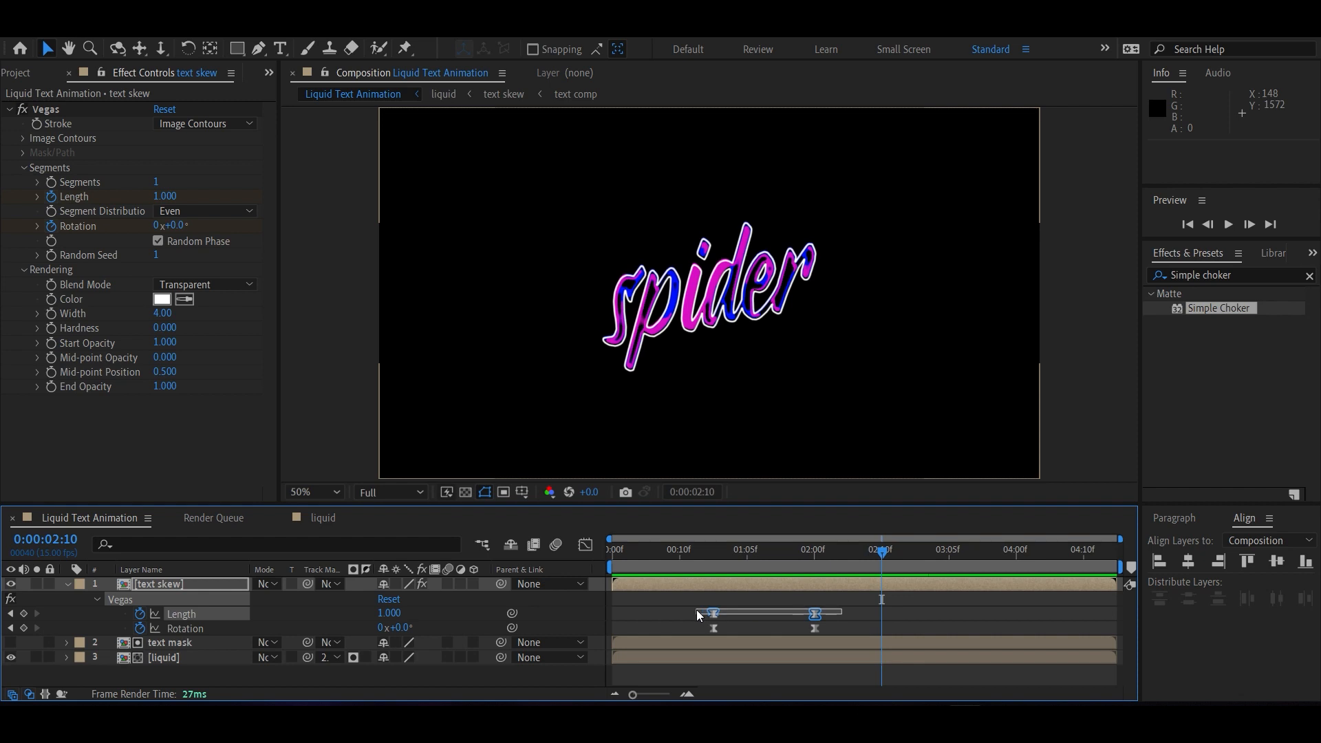
pyautogui.press('Delete')
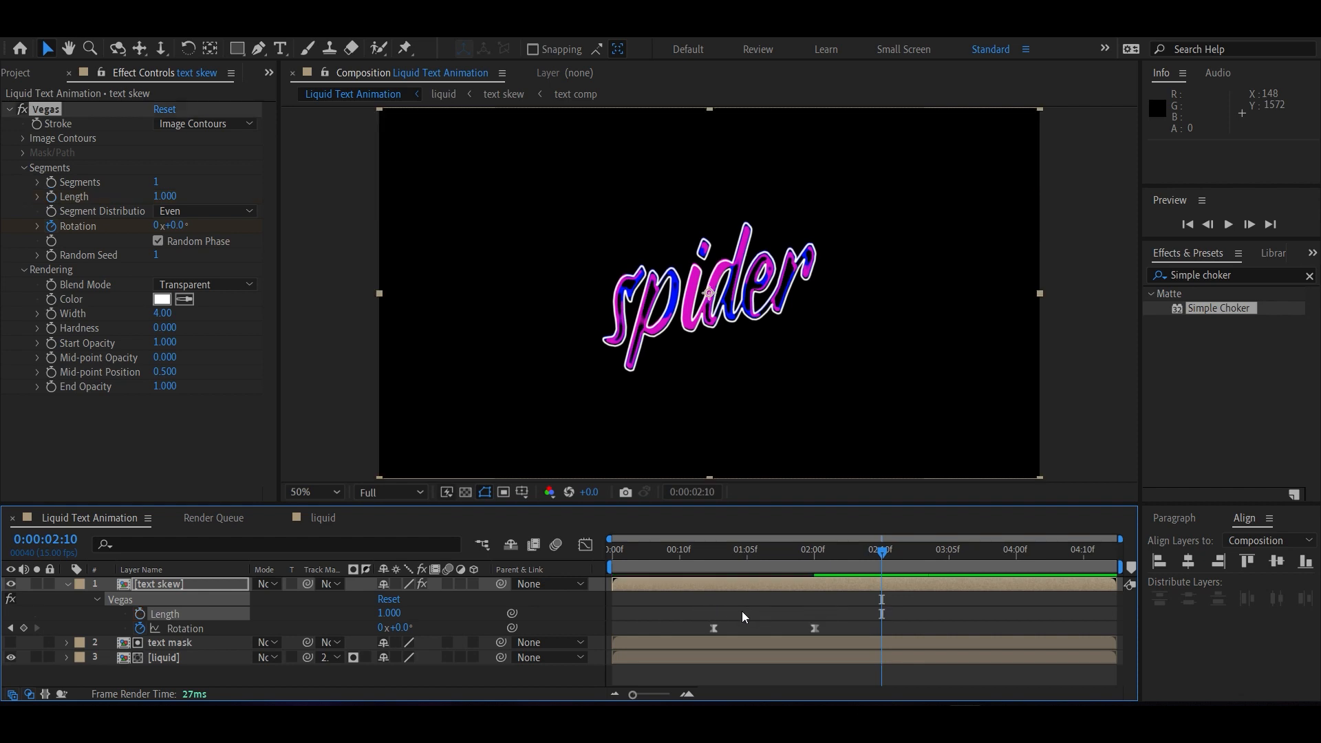
pyautogui.click(389, 613)
pyautogui.write('0')
pyautogui.click(373, 610)
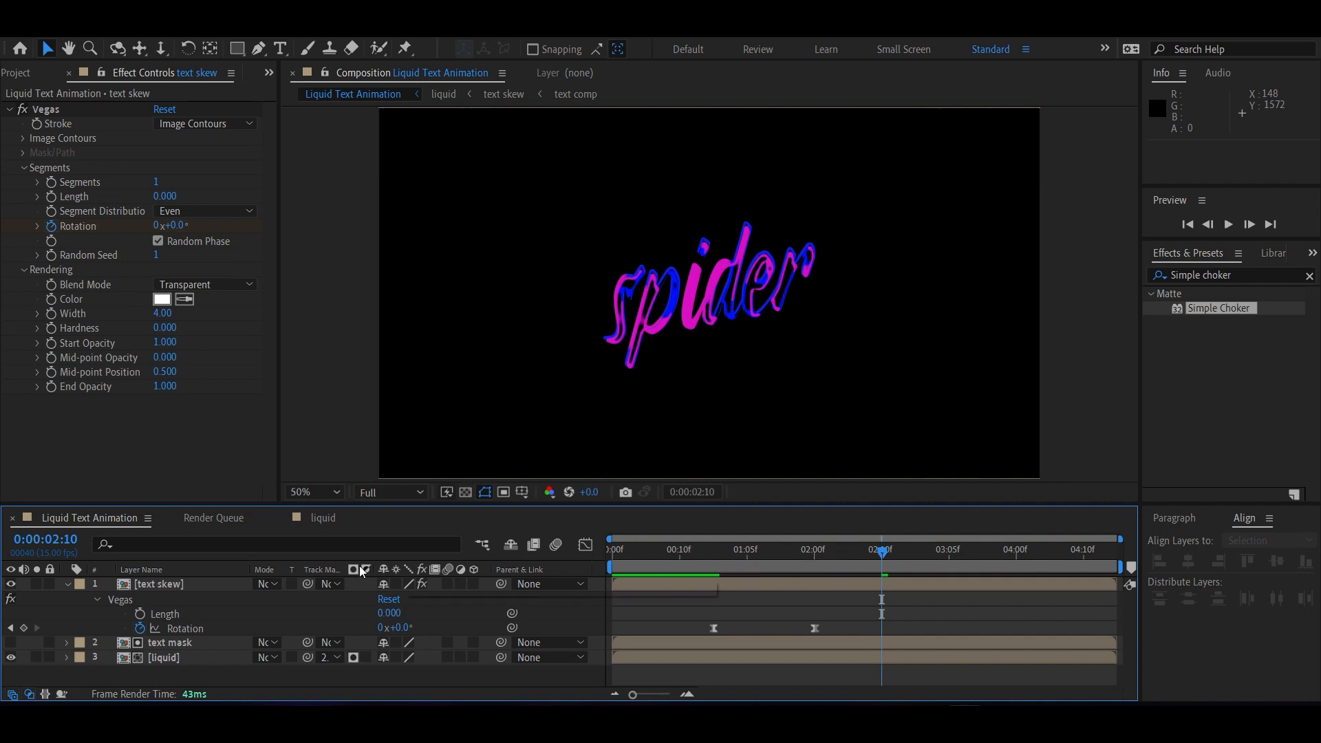
# Step: Set the pasted text skew layer's Vegas Width to 2 and move the playhead to 0:00:02:00
pyautogui.click(191, 584)
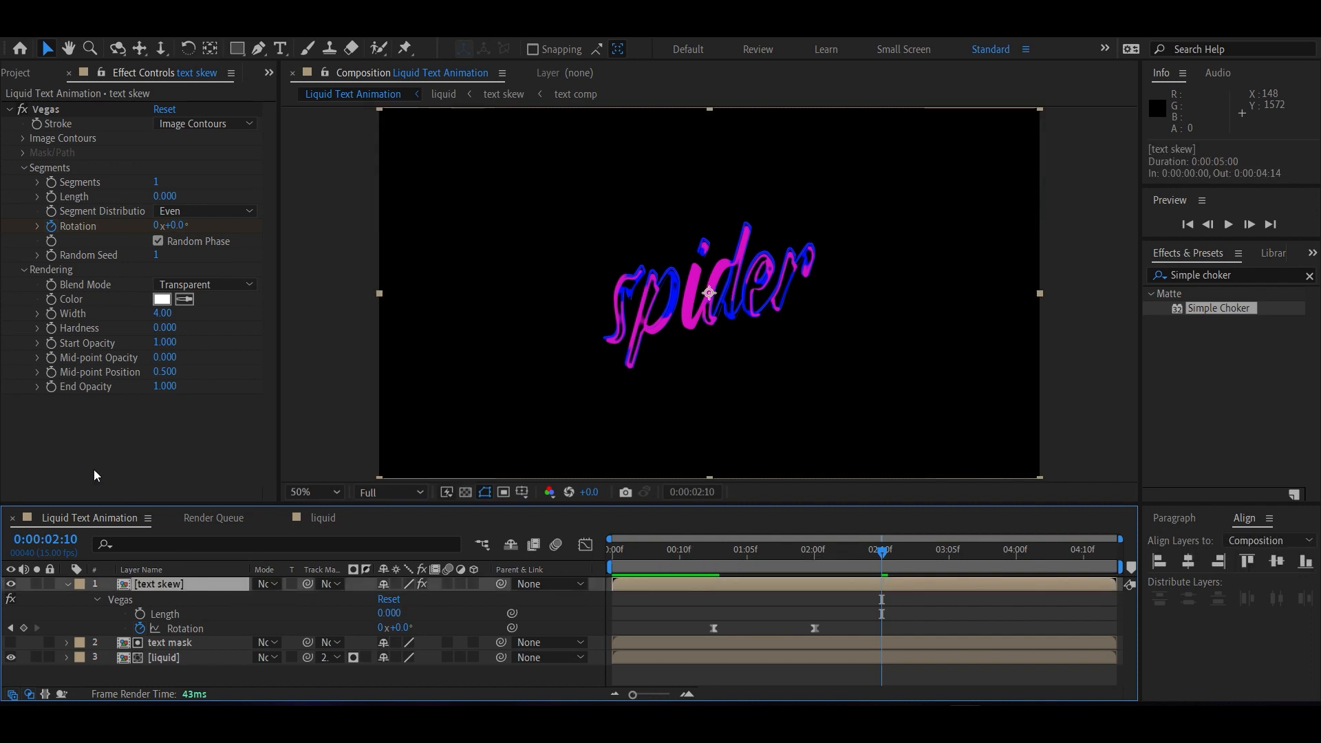
pyautogui.click(162, 313)
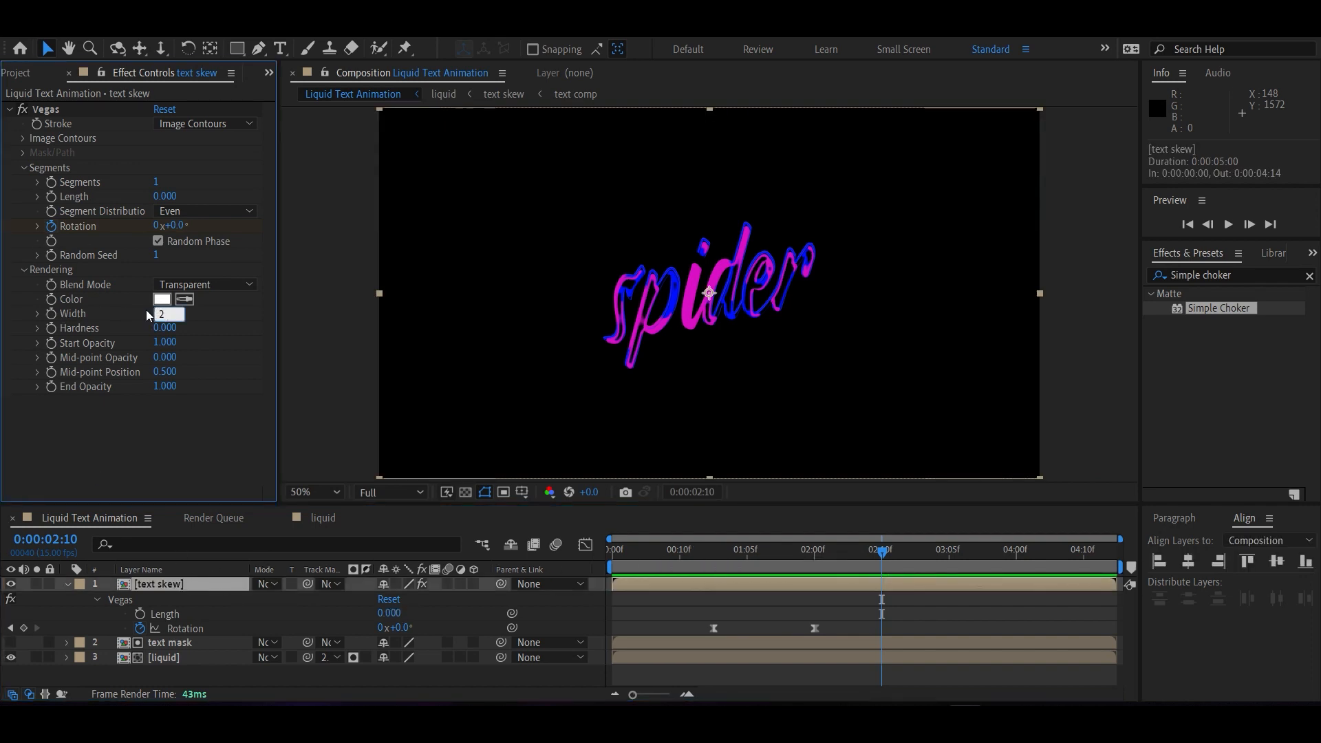
pyautogui.press('Return')
pyautogui.moveTo(872, 548)
pyautogui.mouseDown()
pyautogui.moveTo(791, 549)
pyautogui.moveTo(902, 549)
pyautogui.moveTo(645, 538)
pyautogui.moveTo(746, 538)
pyautogui.moveTo(815, 558)
pyautogui.mouseUp()
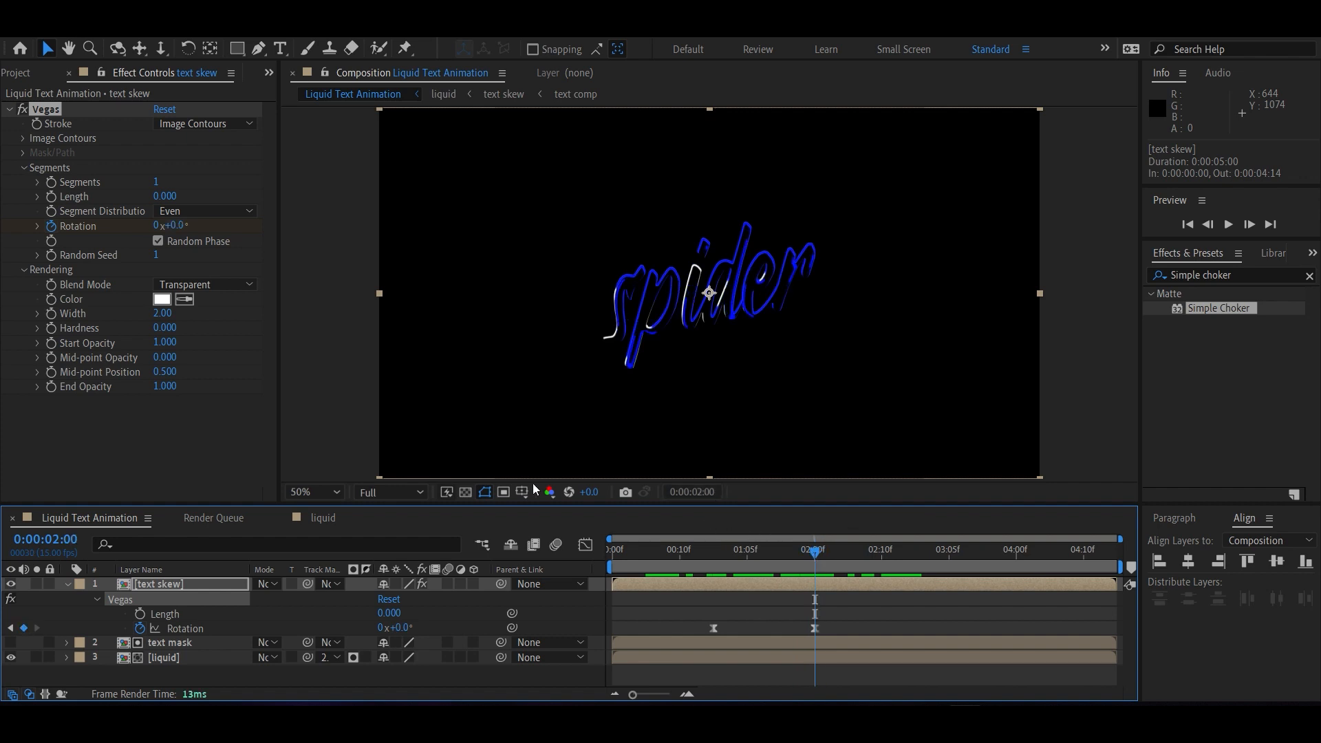
# Step: Keyframe the text skew layer's Vegas Length at 0 on 0:00:02:00, 0.02 on 0:00:01:10 and 0 on 0:00:01:05
pyautogui.click(51, 198)
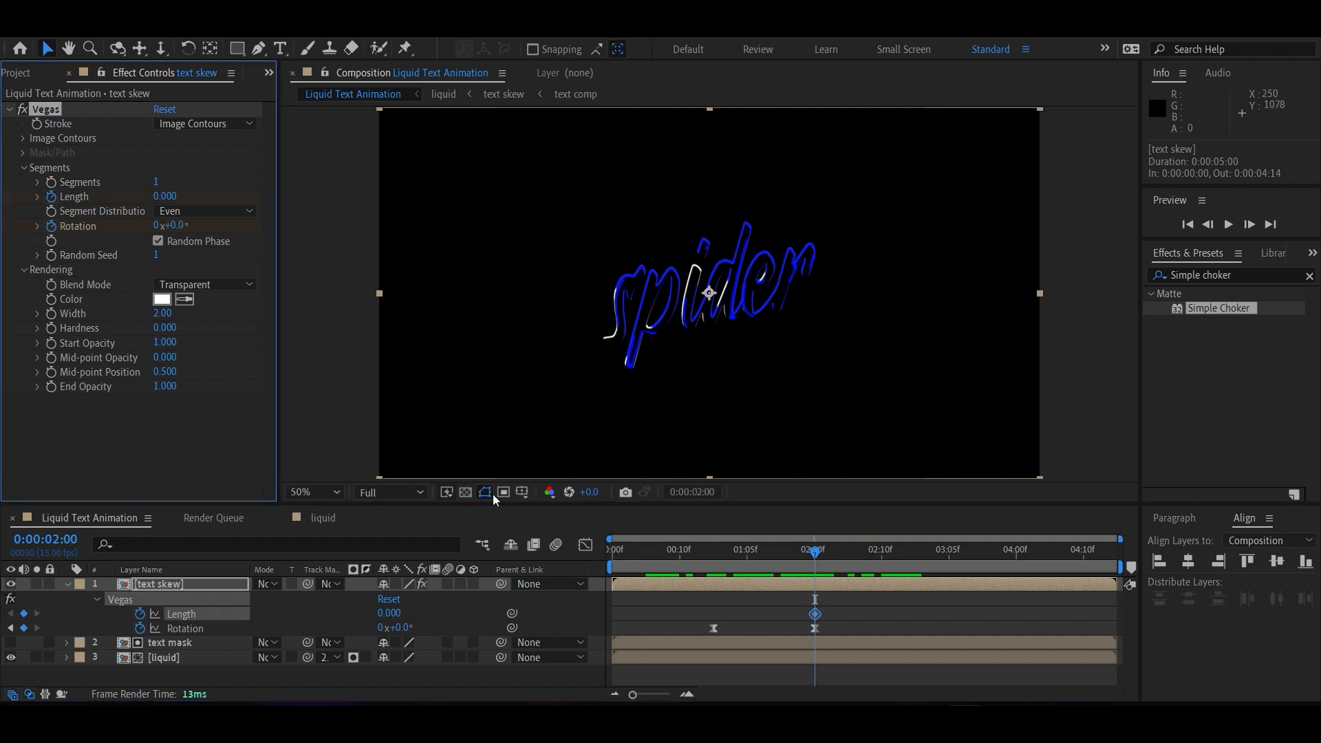
pyautogui.moveTo(812, 556); pyautogui.dragTo(781, 557)
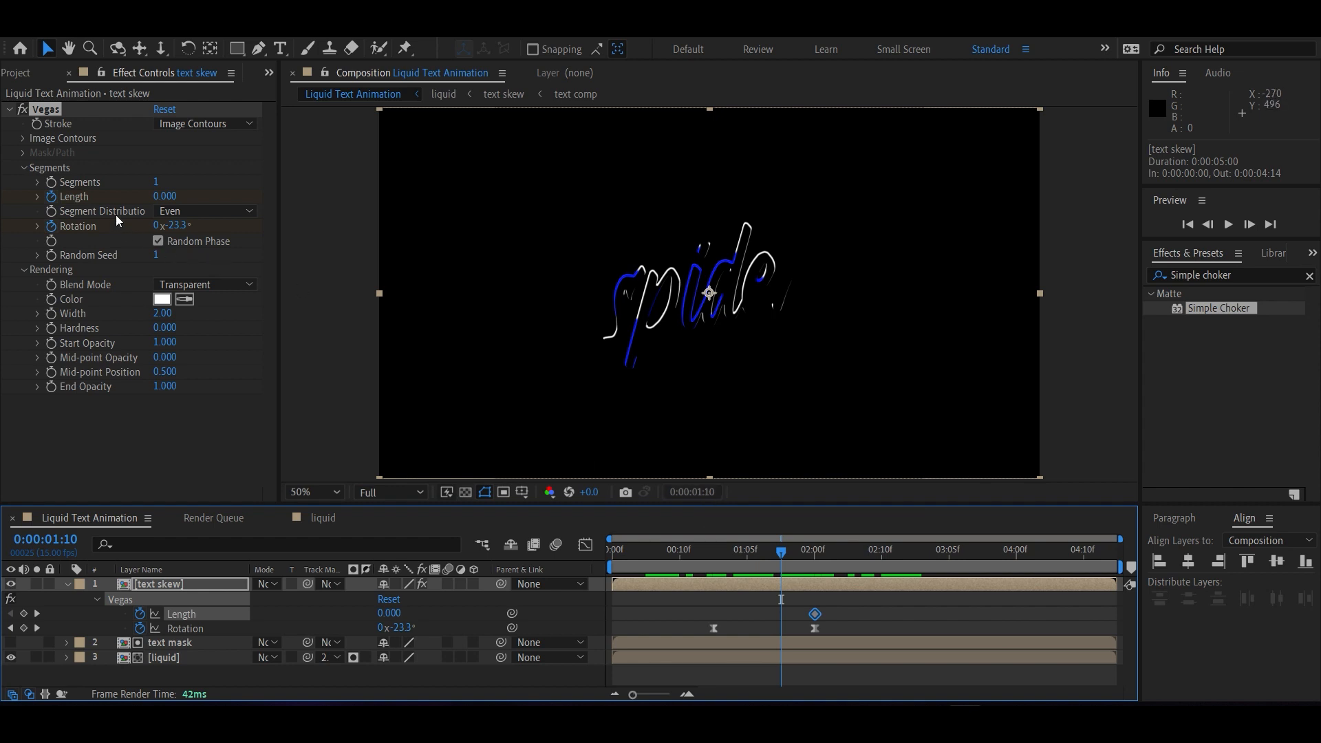
pyautogui.click(167, 197)
pyautogui.write('0.02')
pyautogui.press('Return')
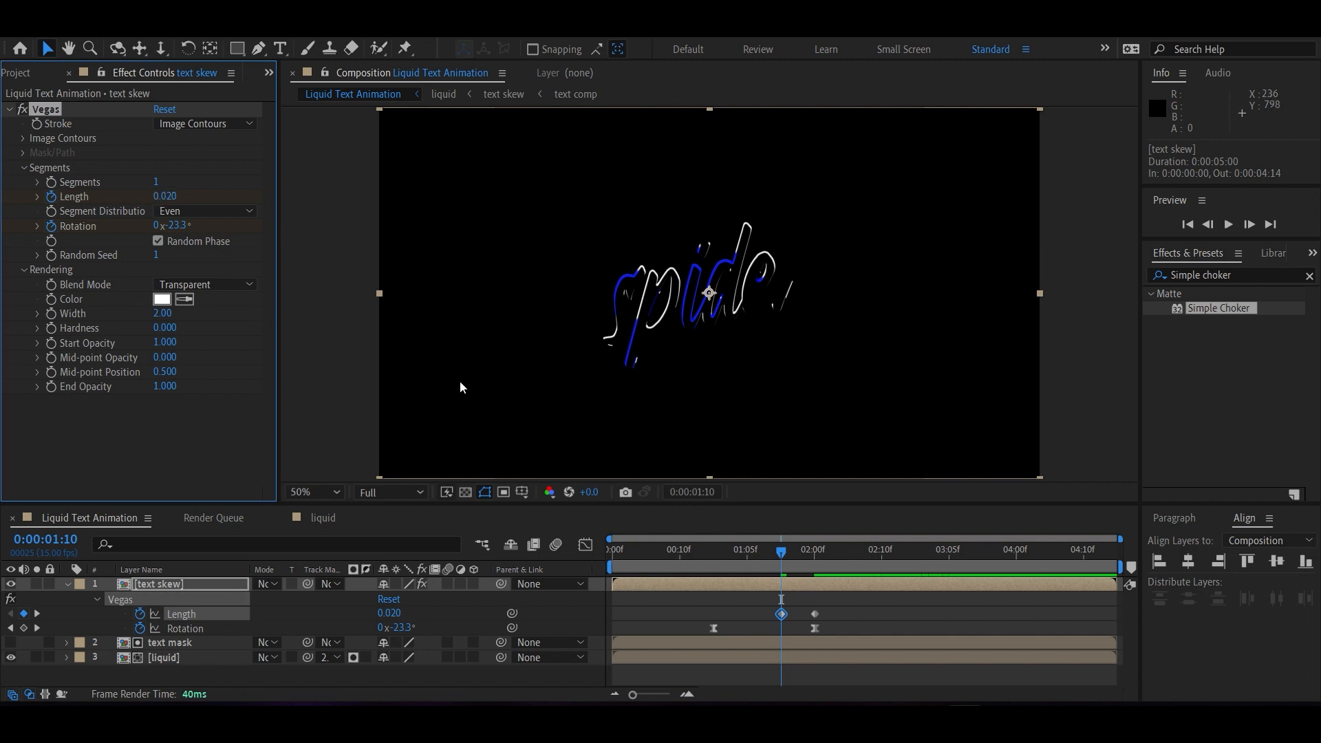
pyautogui.moveTo(783, 558); pyautogui.dragTo(749, 552)
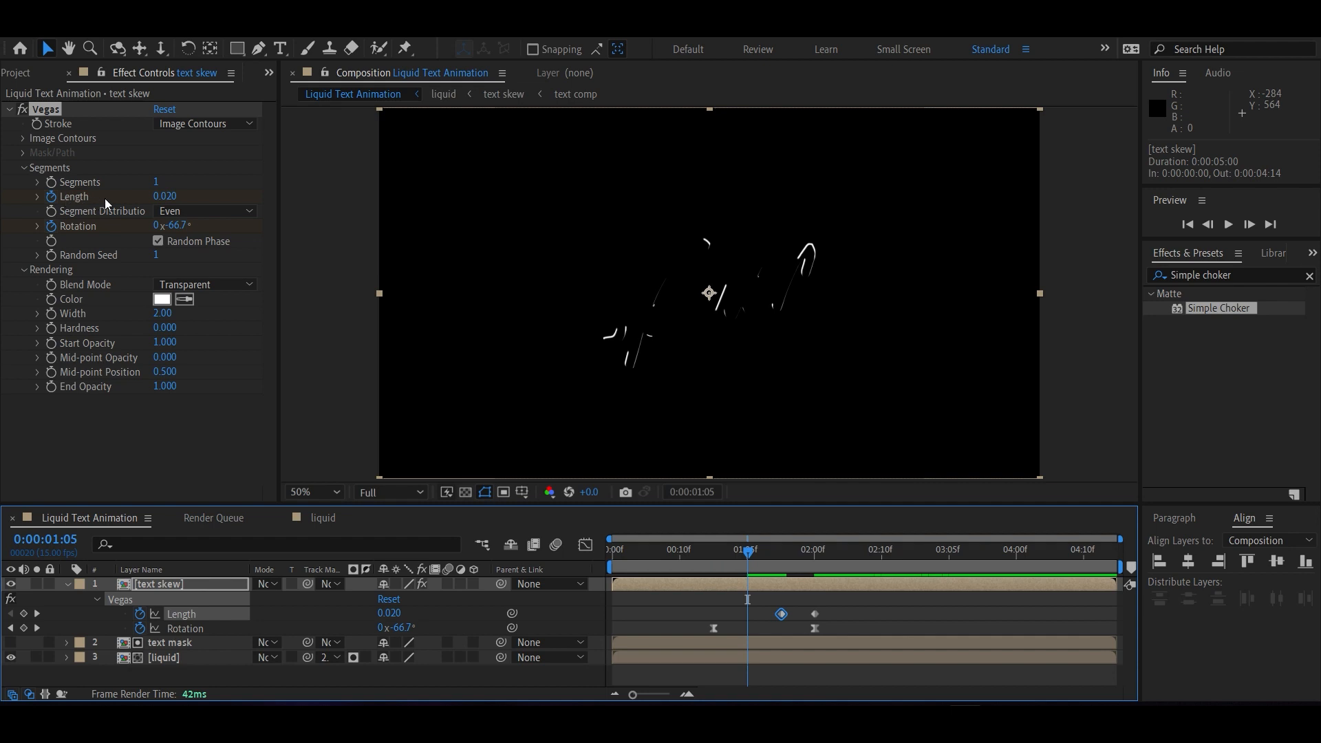
pyautogui.click(164, 197)
pyautogui.write('0')
pyautogui.press('Return')
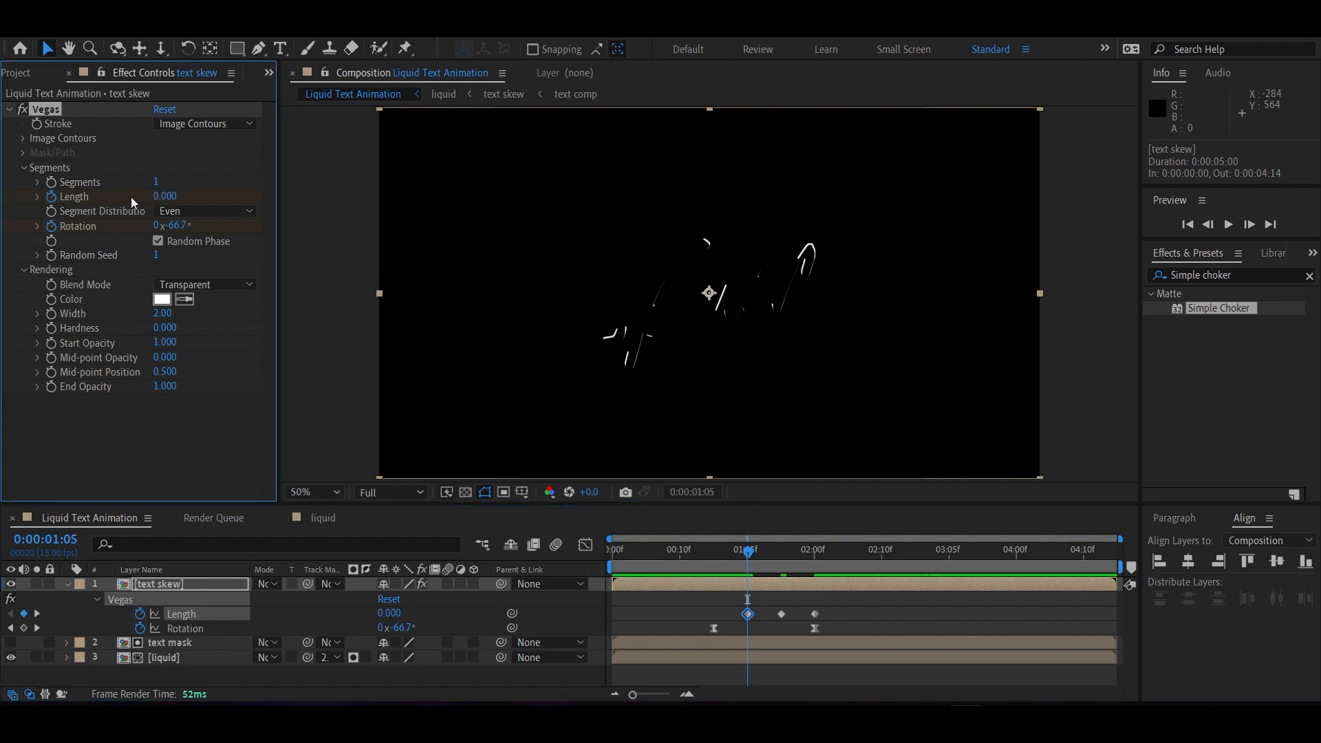
# Step: Shift both Vegas Rotation keyframes about three frames later and apply Easy Ease to the three Length keyframes
pyautogui.moveTo(855, 630); pyautogui.dragTo(731, 614)
pyautogui.moveTo(747, 552)
pyautogui.mouseDown()
pyautogui.moveTo(686, 551)
pyautogui.moveTo(827, 567)
pyautogui.moveTo(764, 559)
pyautogui.mouseUp()
pyautogui.moveTo(815, 564); pyautogui.dragTo(753, 560)
pyautogui.click(867, 627)
pyautogui.moveTo(867, 627); pyautogui.dragTo(705, 613)
pyautogui.press('F9')
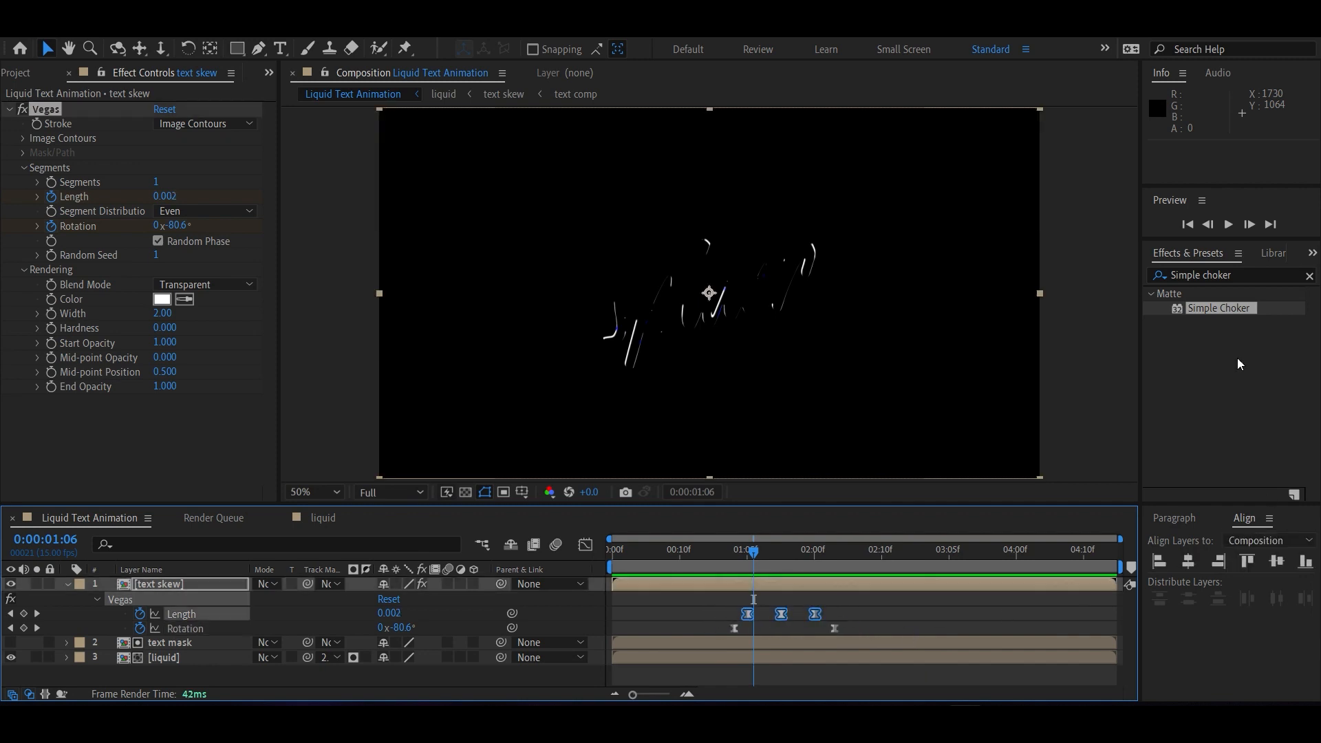
# Step: Apply the Turbulent Displace effect to the text skew layer and set its Amount to 18
pyautogui.click(1231, 274)
pyautogui.write('turbu')
pyautogui.click(1218, 309)
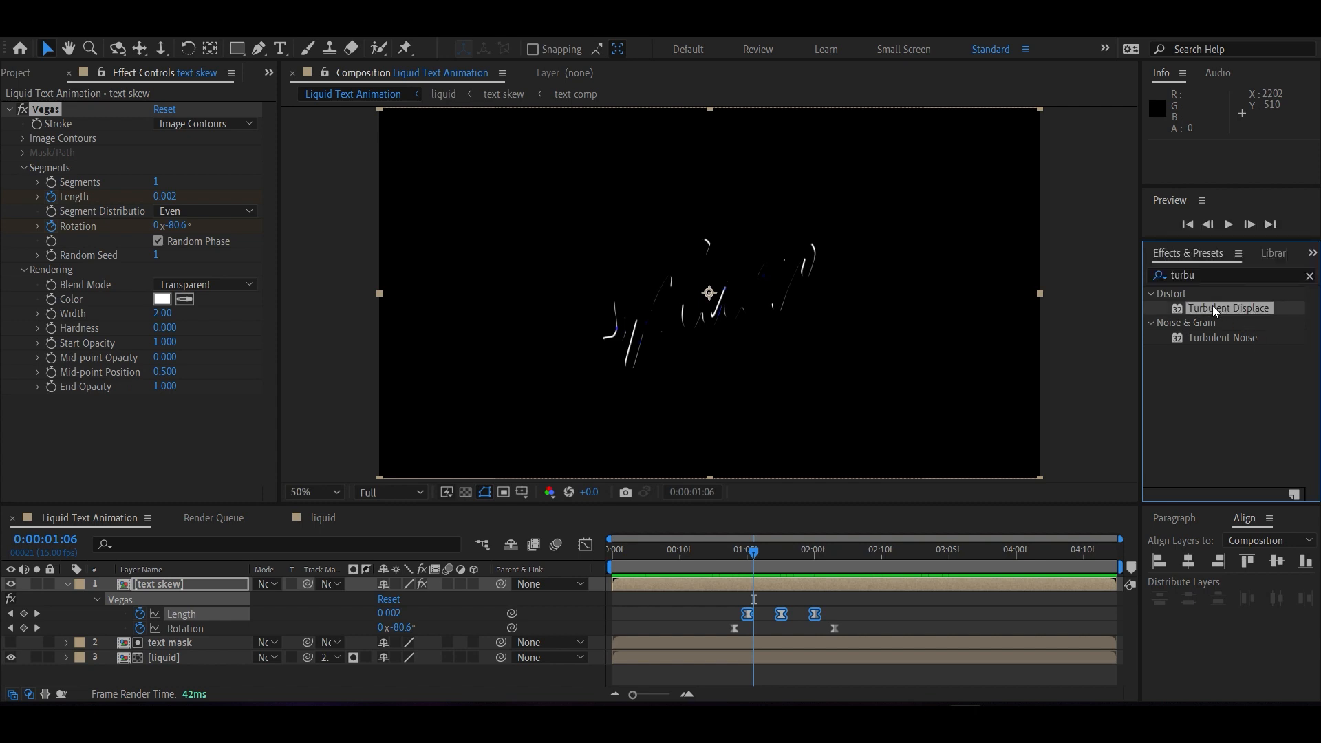
pyautogui.moveTo(1204, 308); pyautogui.dragTo(171, 587)
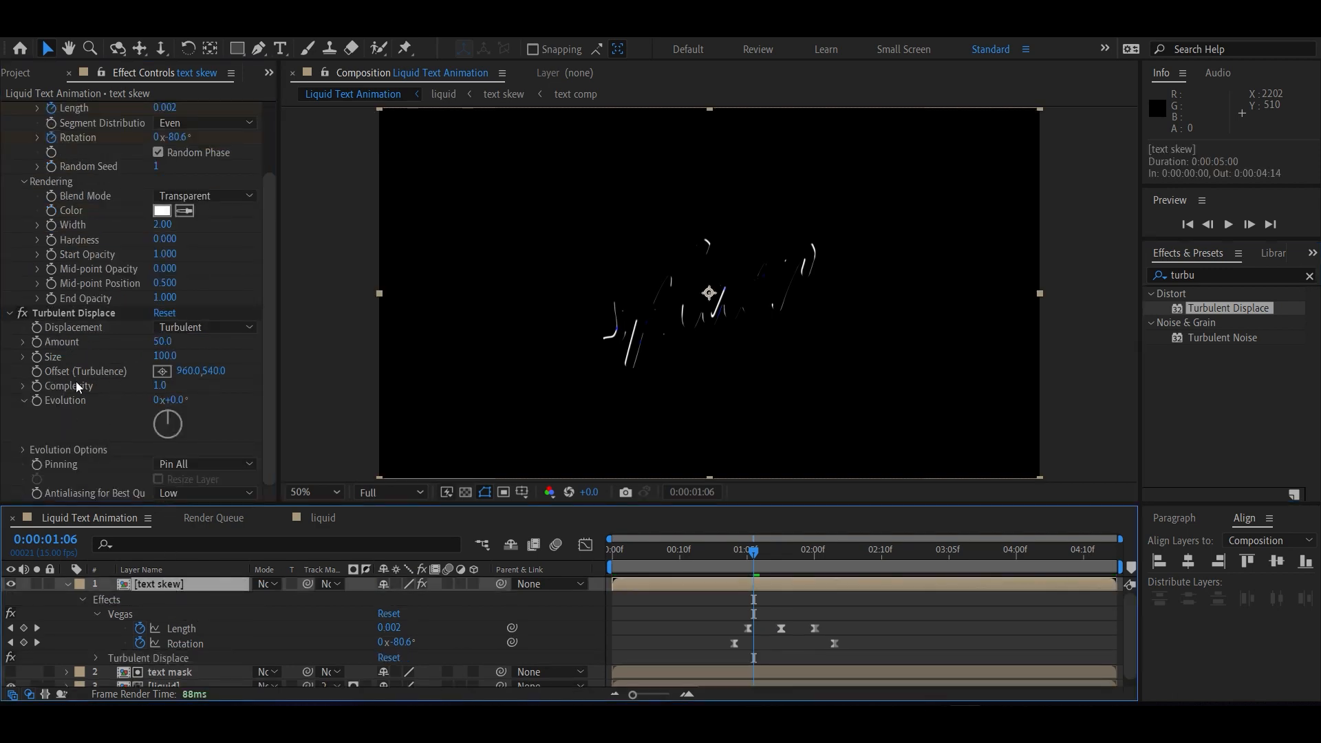
pyautogui.click(161, 344)
pyautogui.write('18')
pyautogui.press('Return')
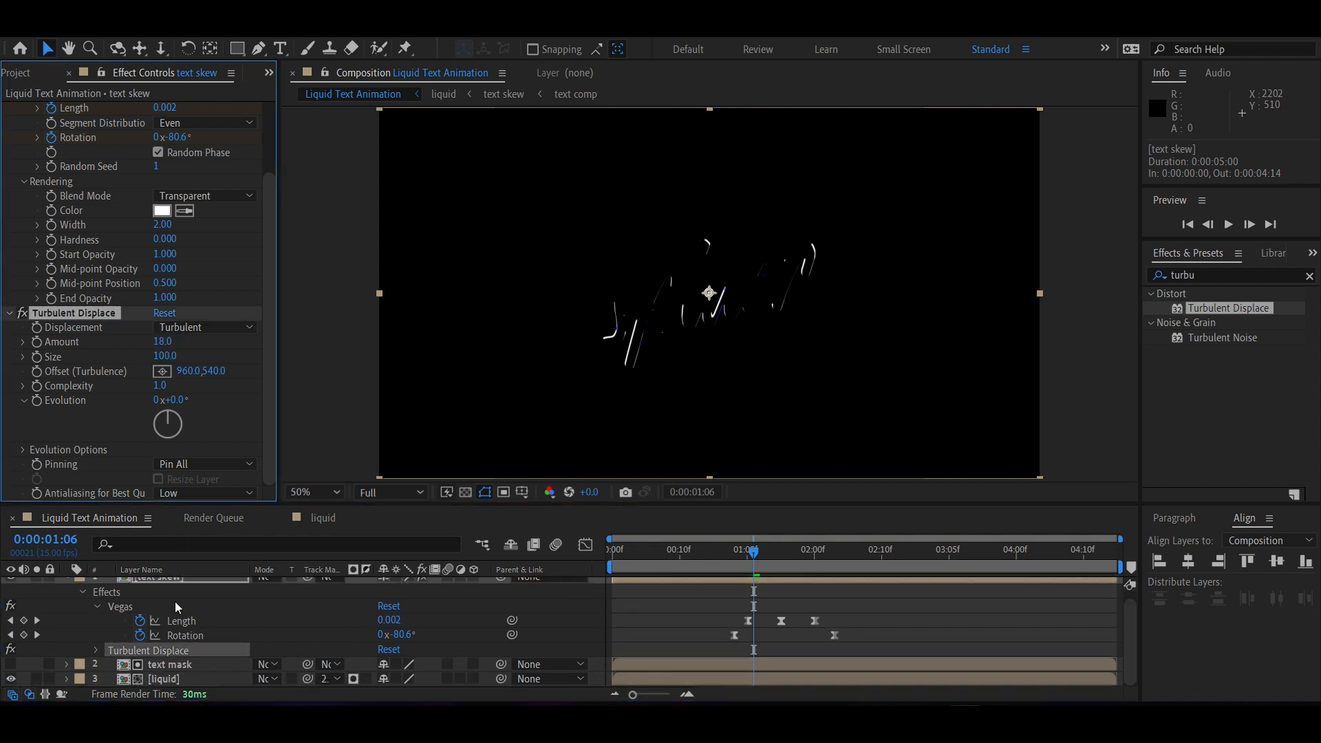
# Step: Duplicate the text skew layer and rename the duplicate as drop red
pyautogui.click(169, 587)
pyautogui.hotkey('ctrl', 'd')
pyautogui.rightClick(172, 584)
pyautogui.click(207, 538)
pyautogui.write('drop red')
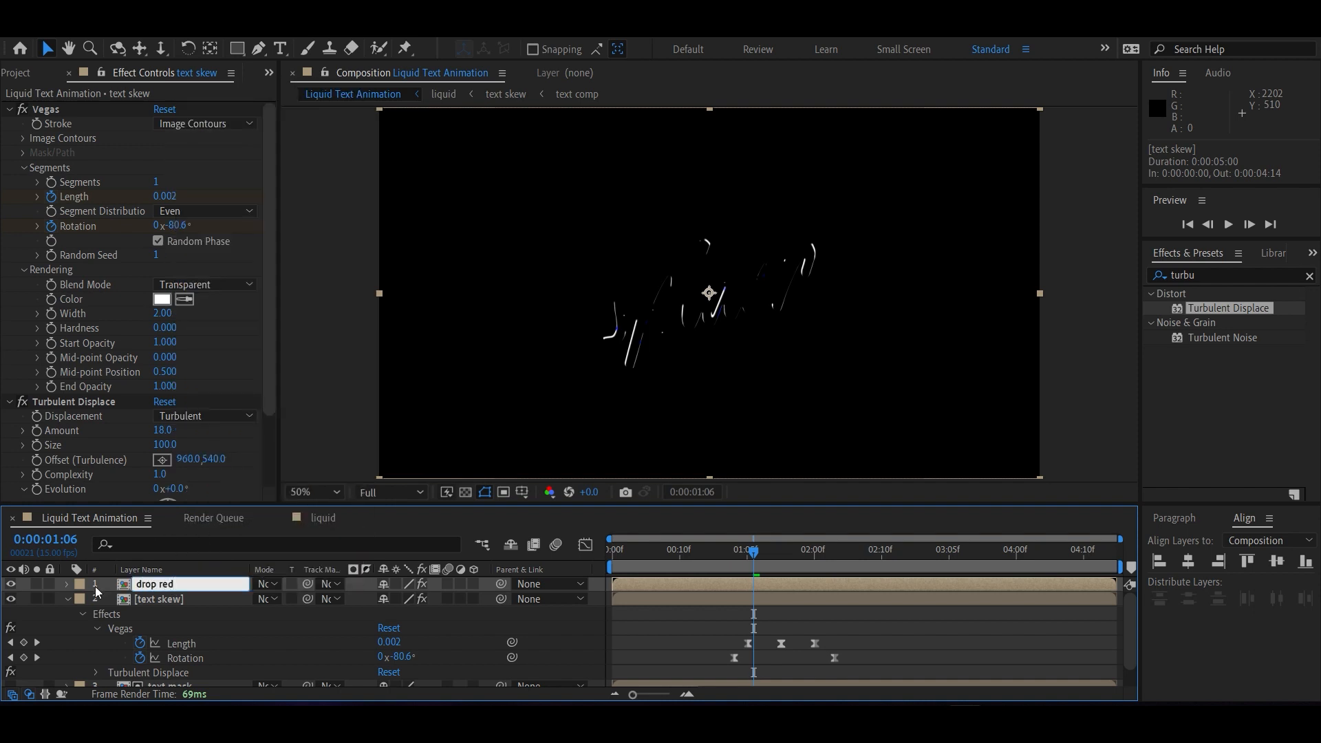
pyautogui.click(106, 586)
pyautogui.click(149, 583)
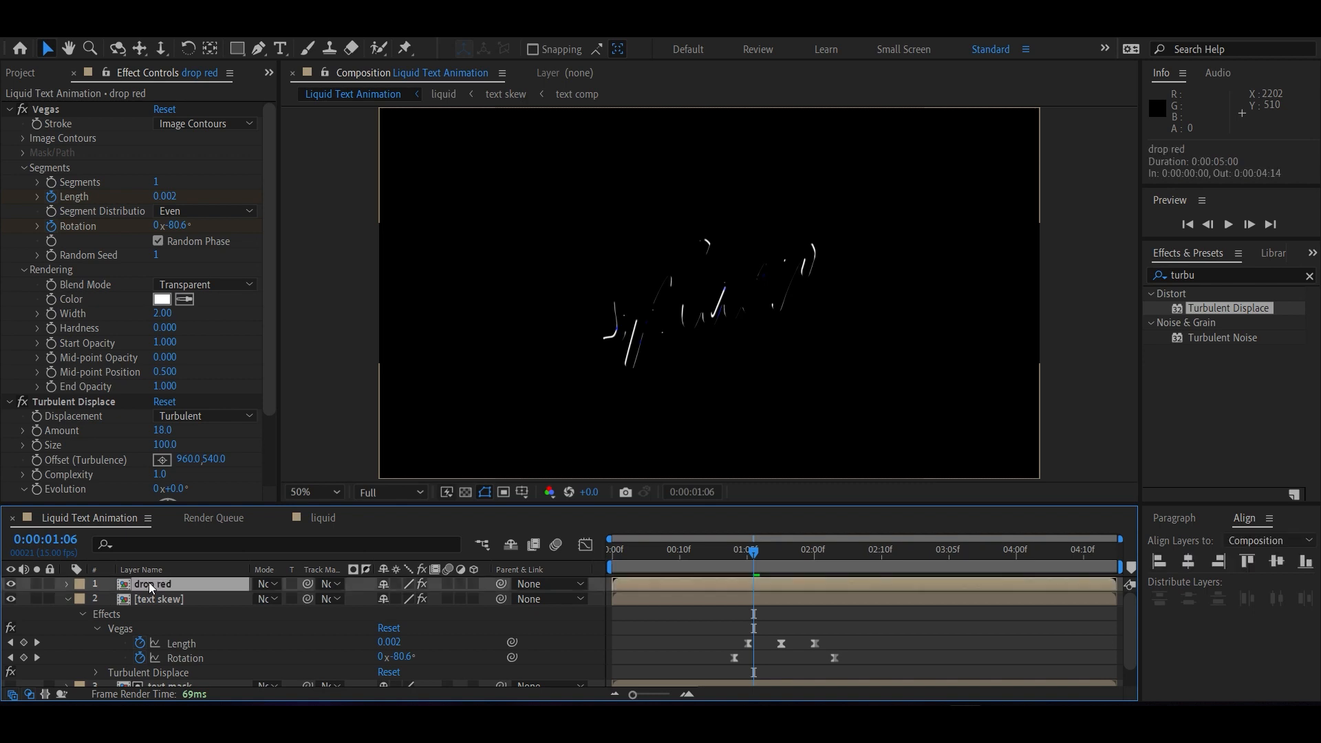
# Step: Rename the original text skew layer as drop white
pyautogui.scroll(-2, 103, 601)
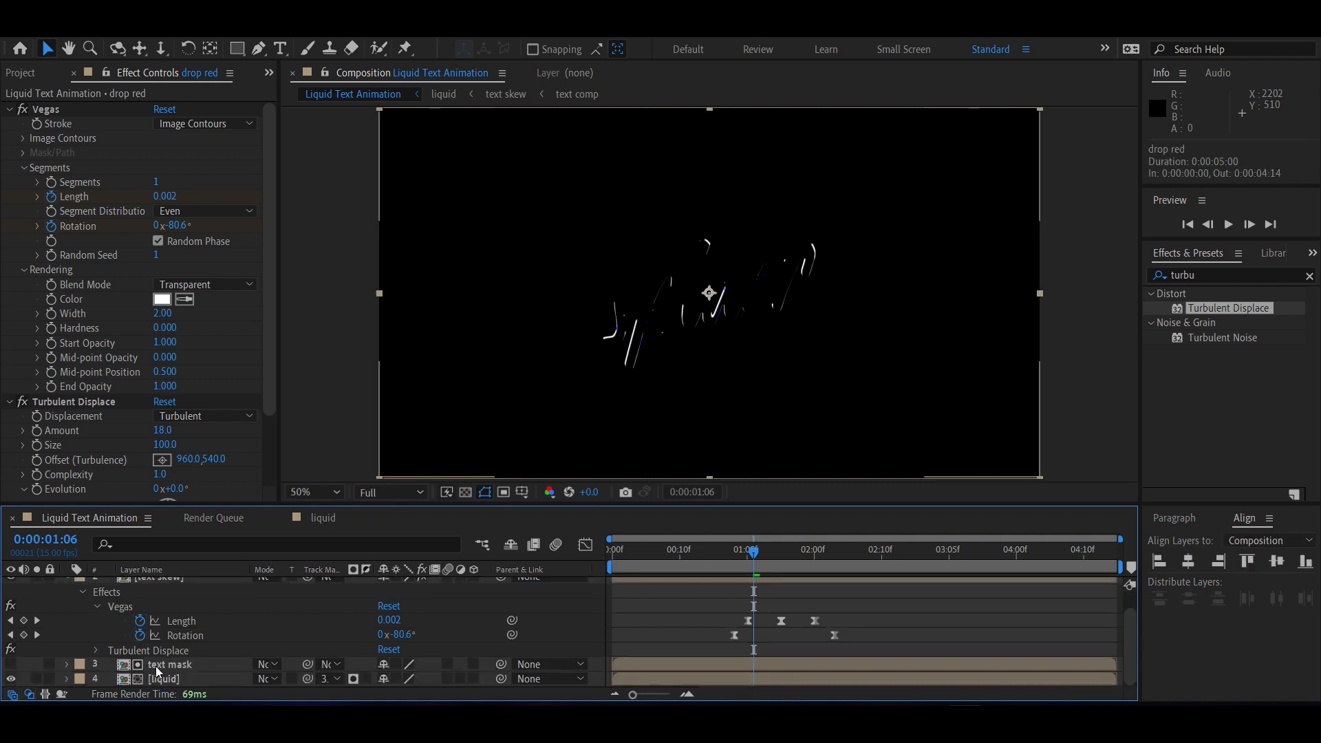
pyautogui.scroll(2, 155, 666)
pyautogui.rightClick(148, 600)
pyautogui.click(199, 552)
pyautogui.write('drop w')
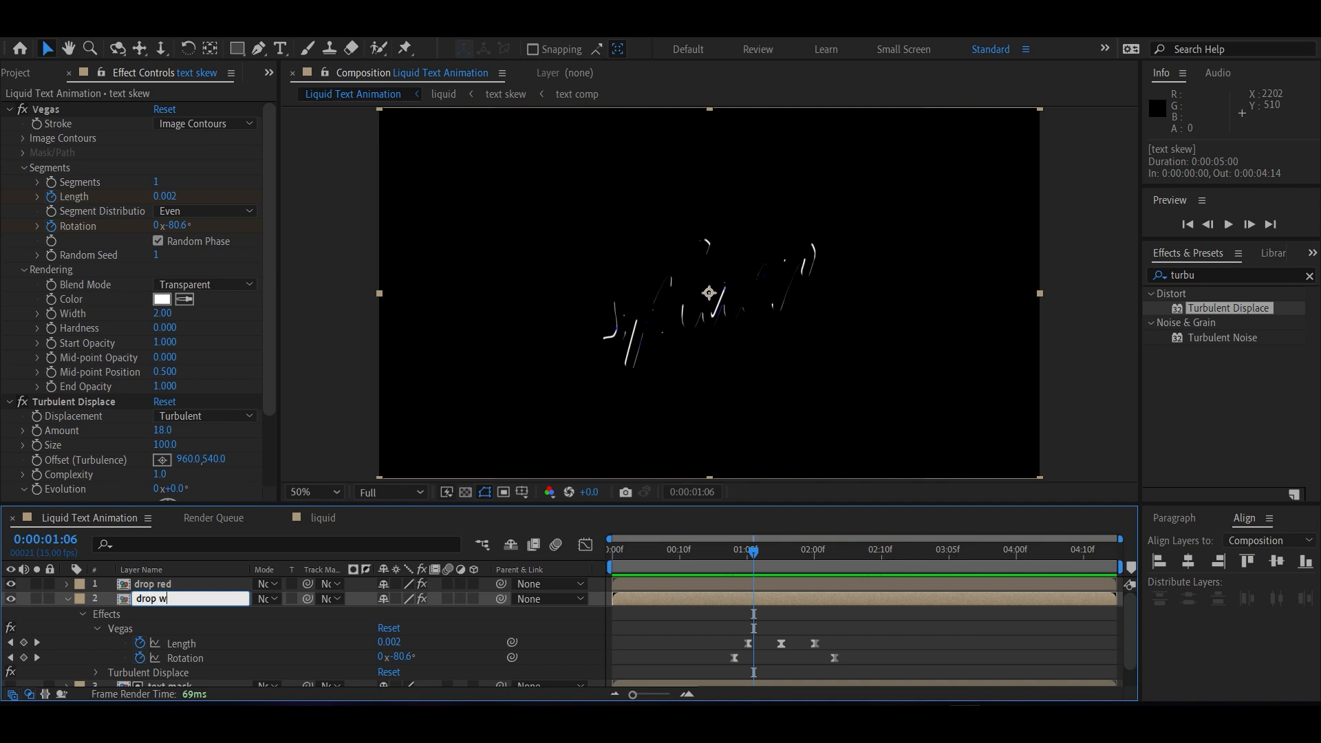
pyautogui.write('hite')
pyautogui.click(104, 589)
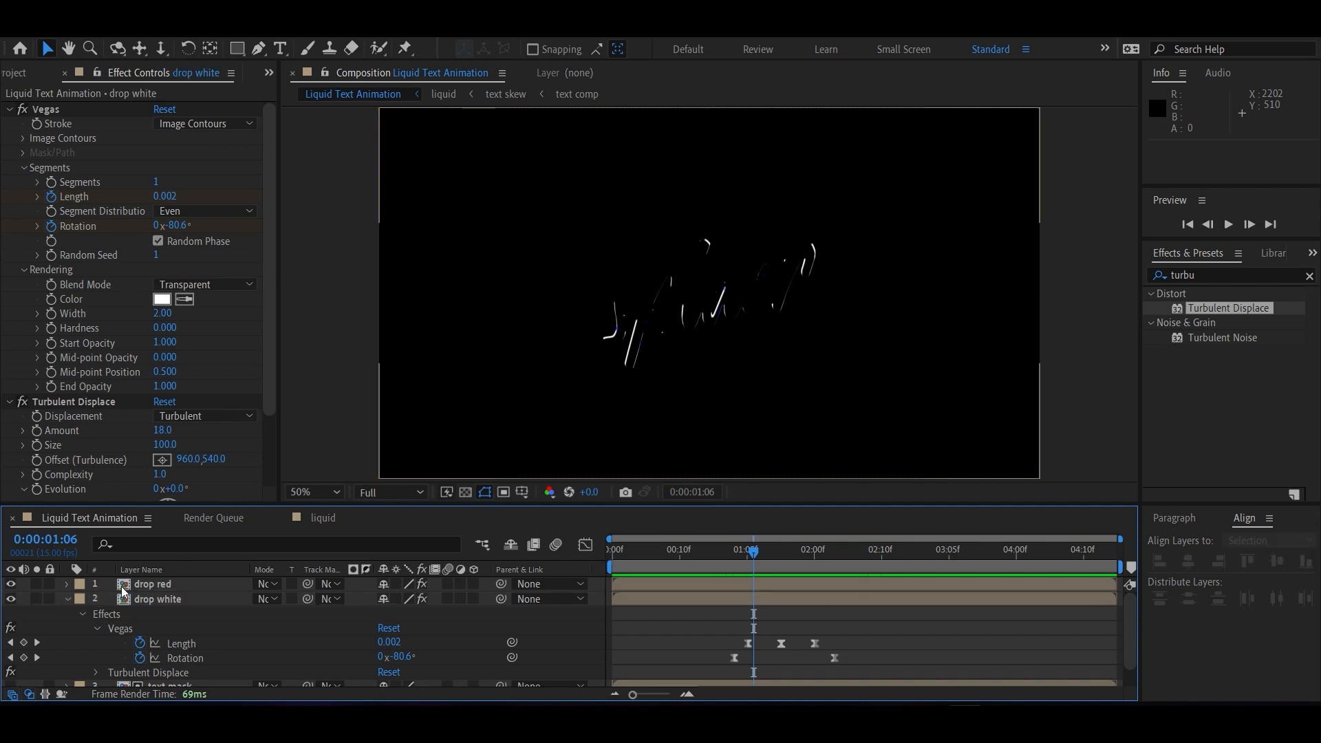
# Step: Set the drop red layer's Vegas Random Seed to 2 and its Color to magenta (FD00FF)
pyautogui.click(160, 583)
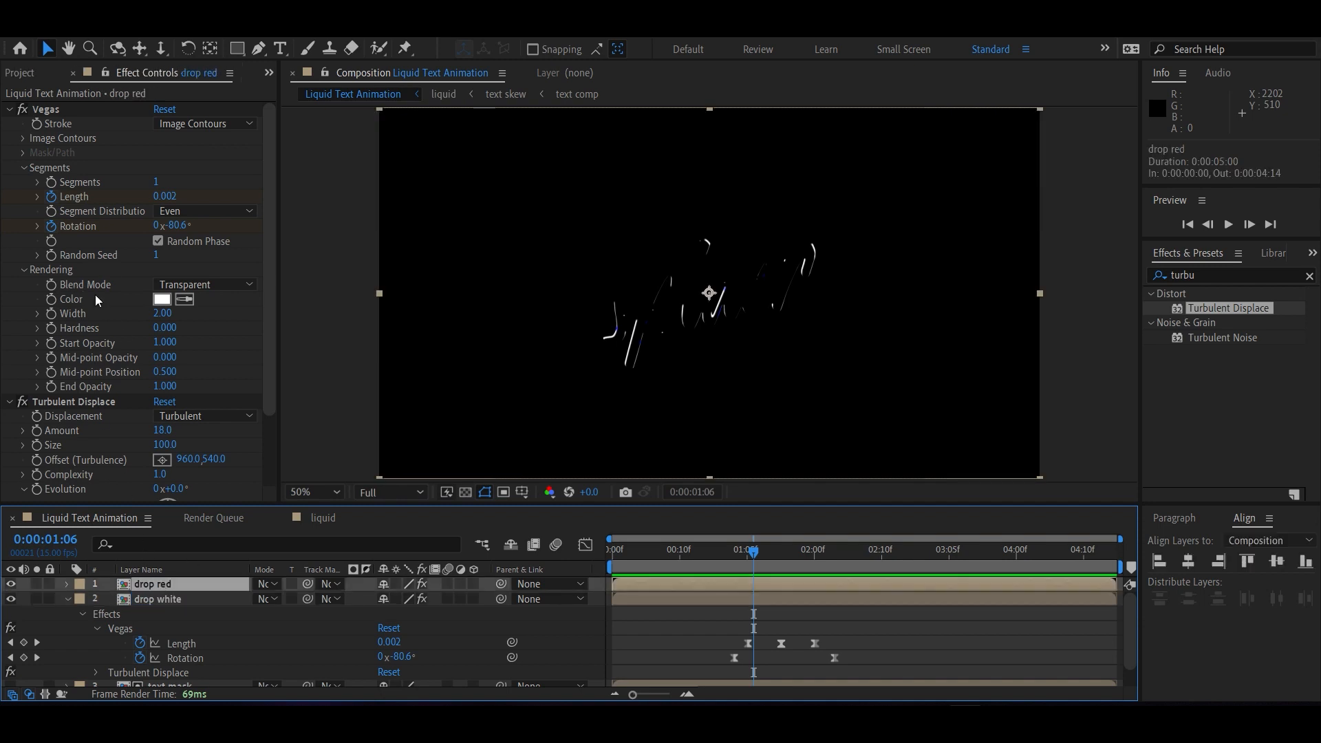
pyautogui.click(158, 257)
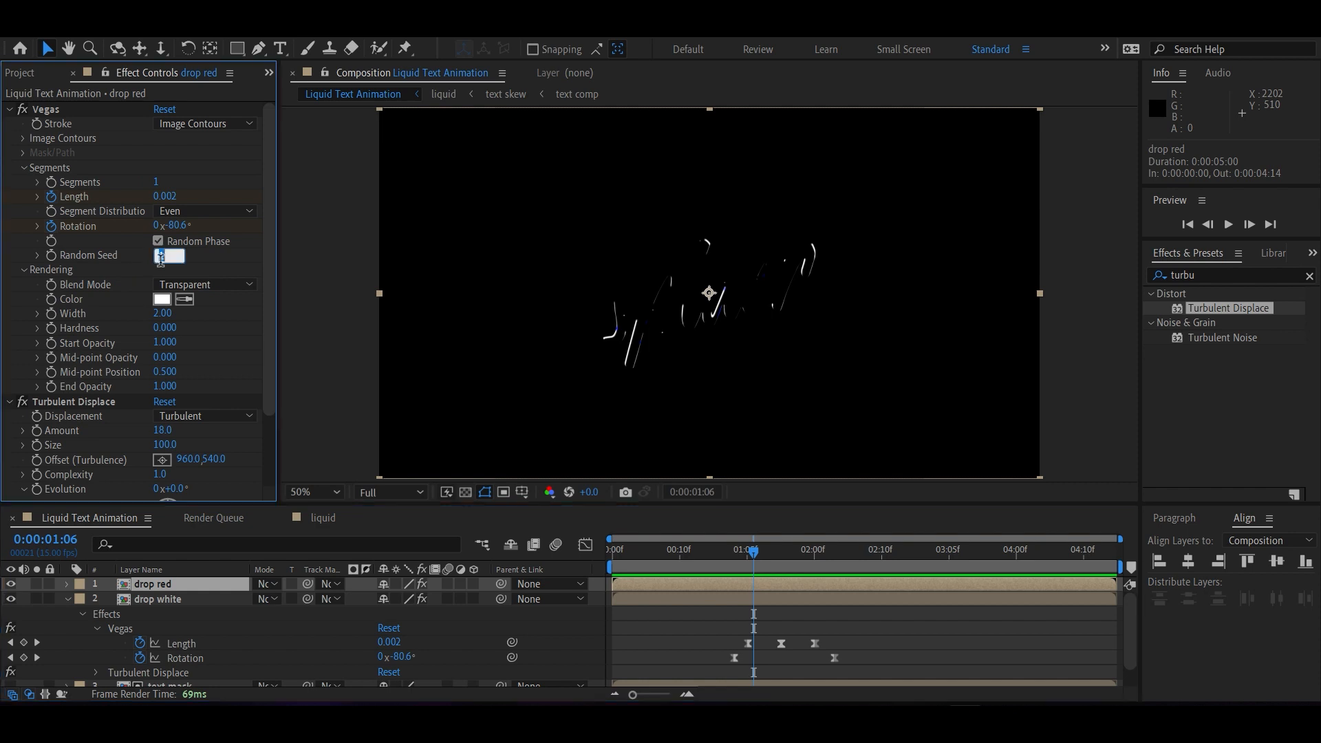
pyautogui.write('2')
pyautogui.press('Return')
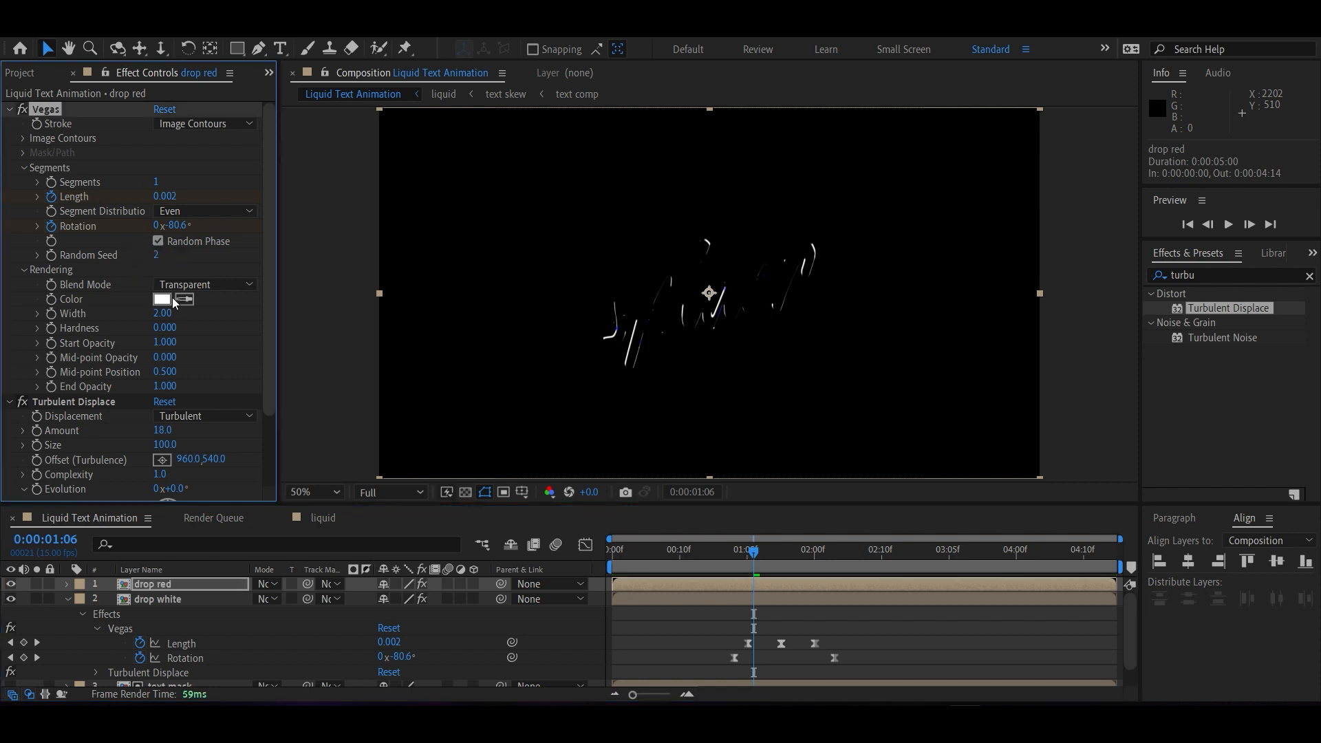
pyautogui.click(163, 300)
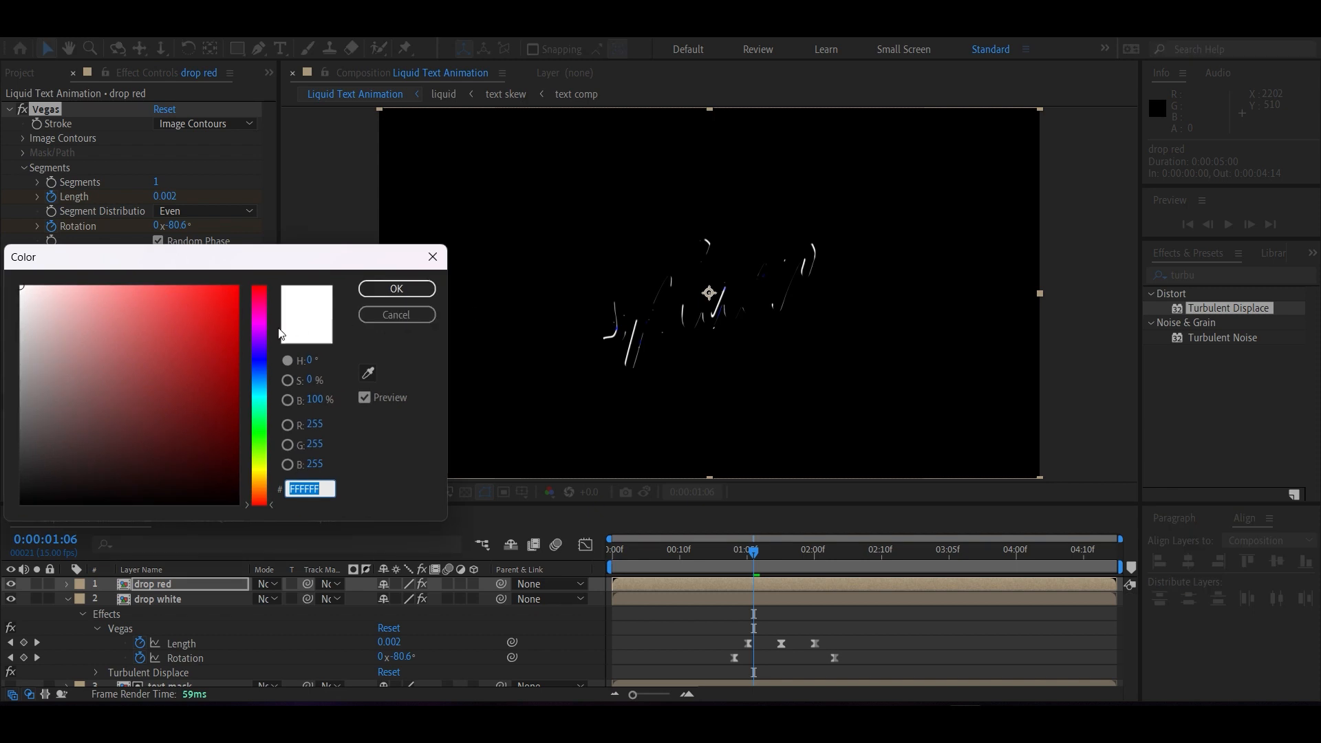
pyautogui.moveTo(259, 330); pyautogui.dragTo(258, 324)
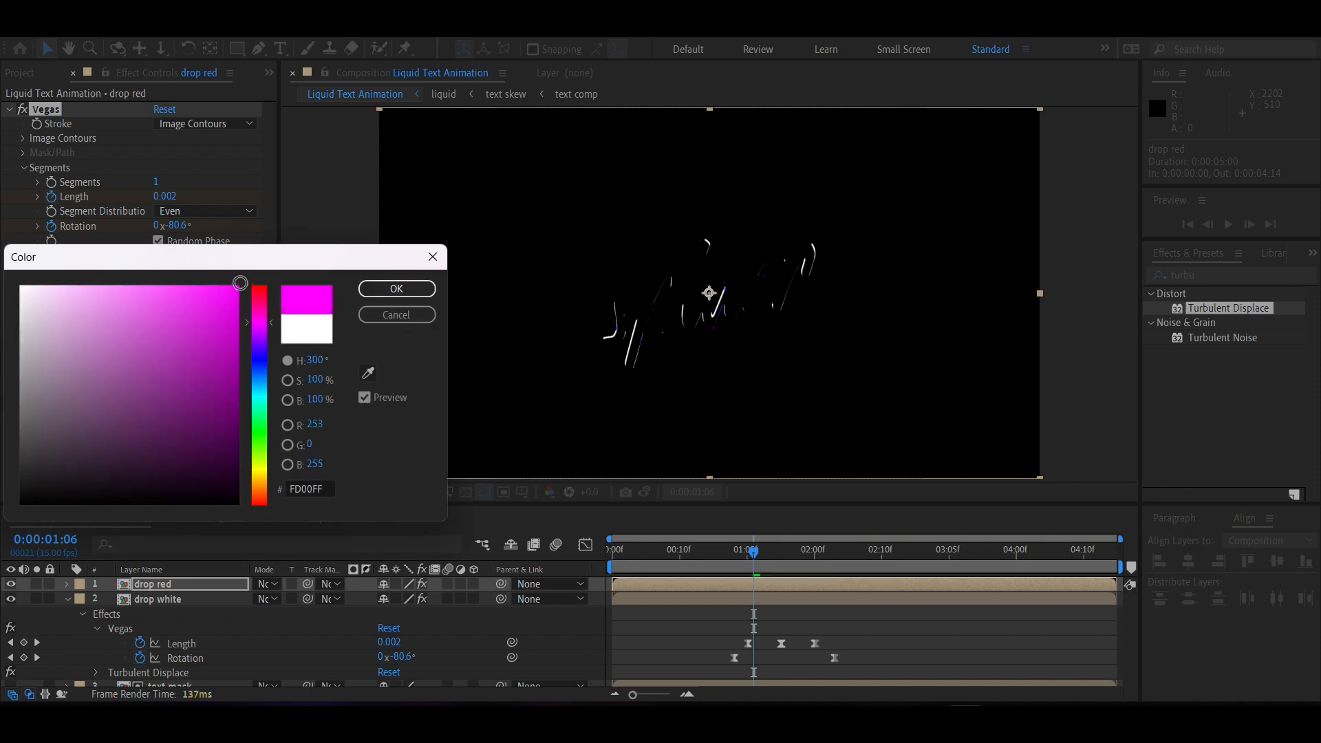
pyautogui.click(400, 288)
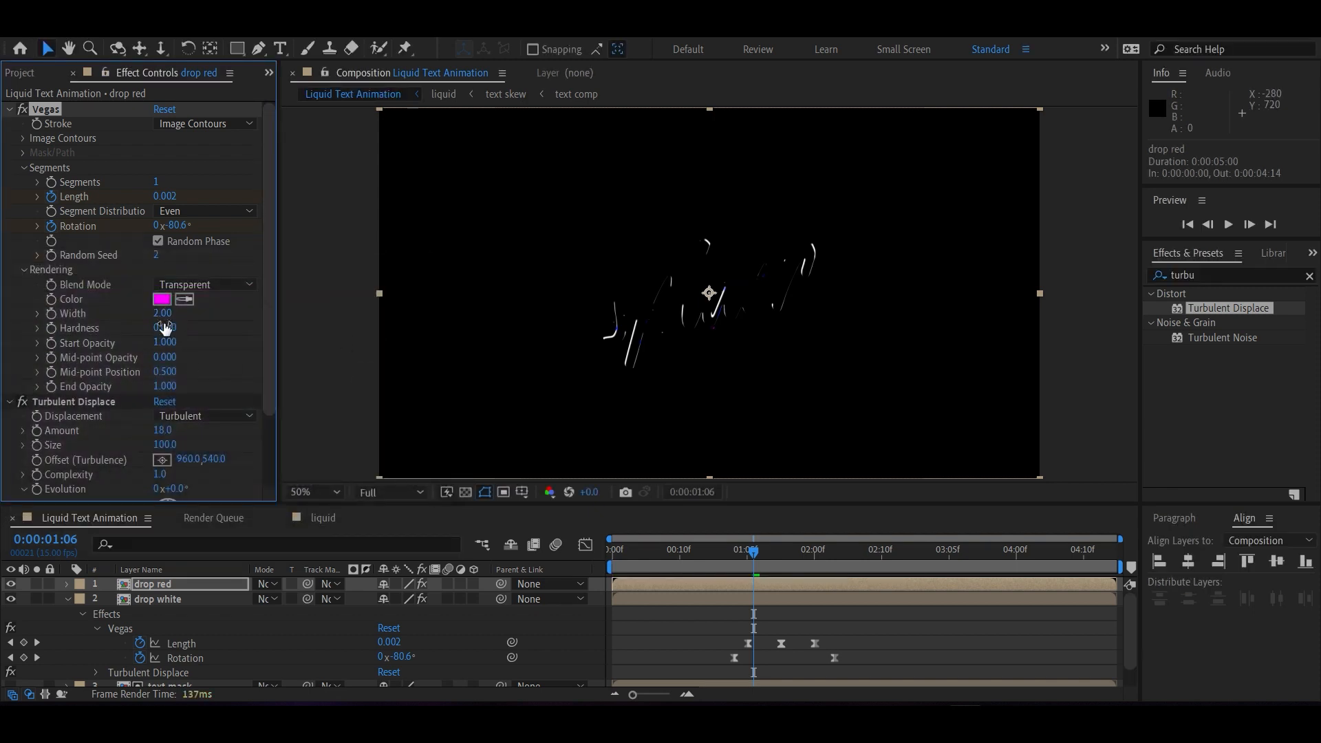
# Step: Change the drop red layer's Vegas Random Seed to 5
pyautogui.click(173, 584)
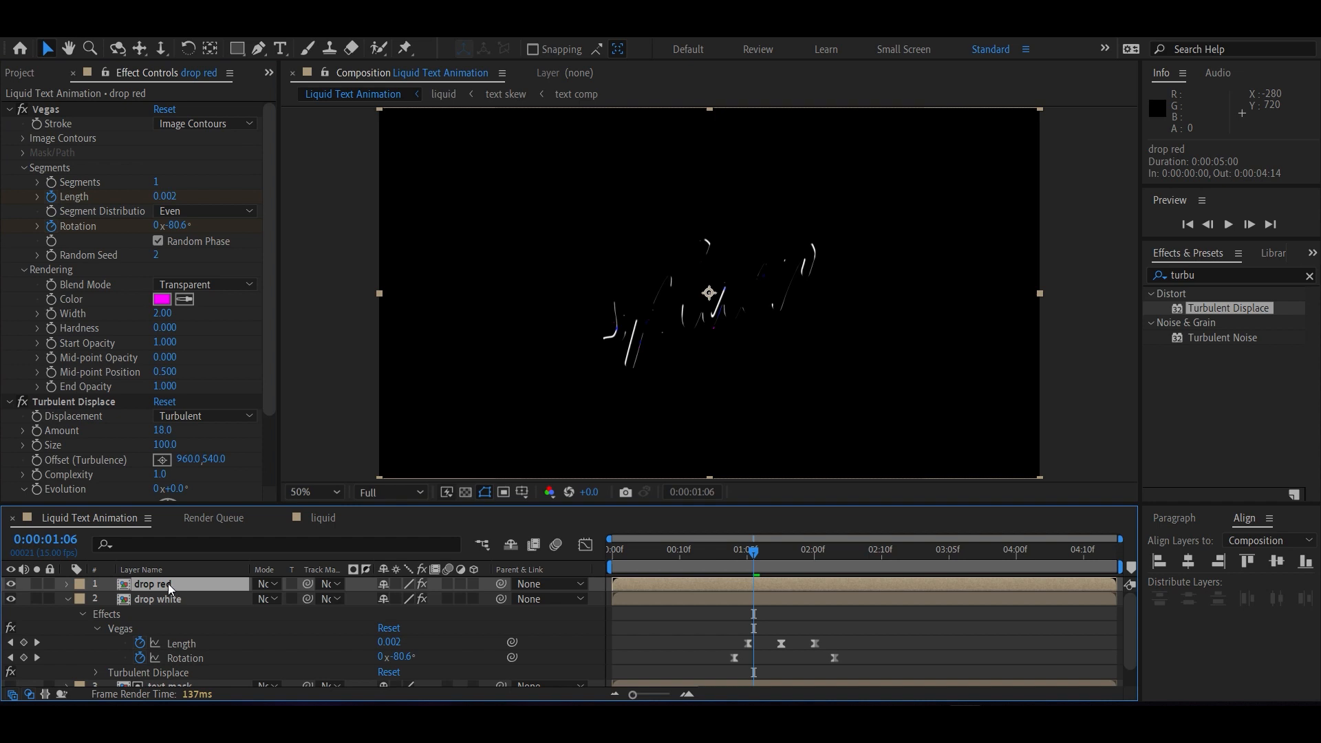
pyautogui.click(159, 257)
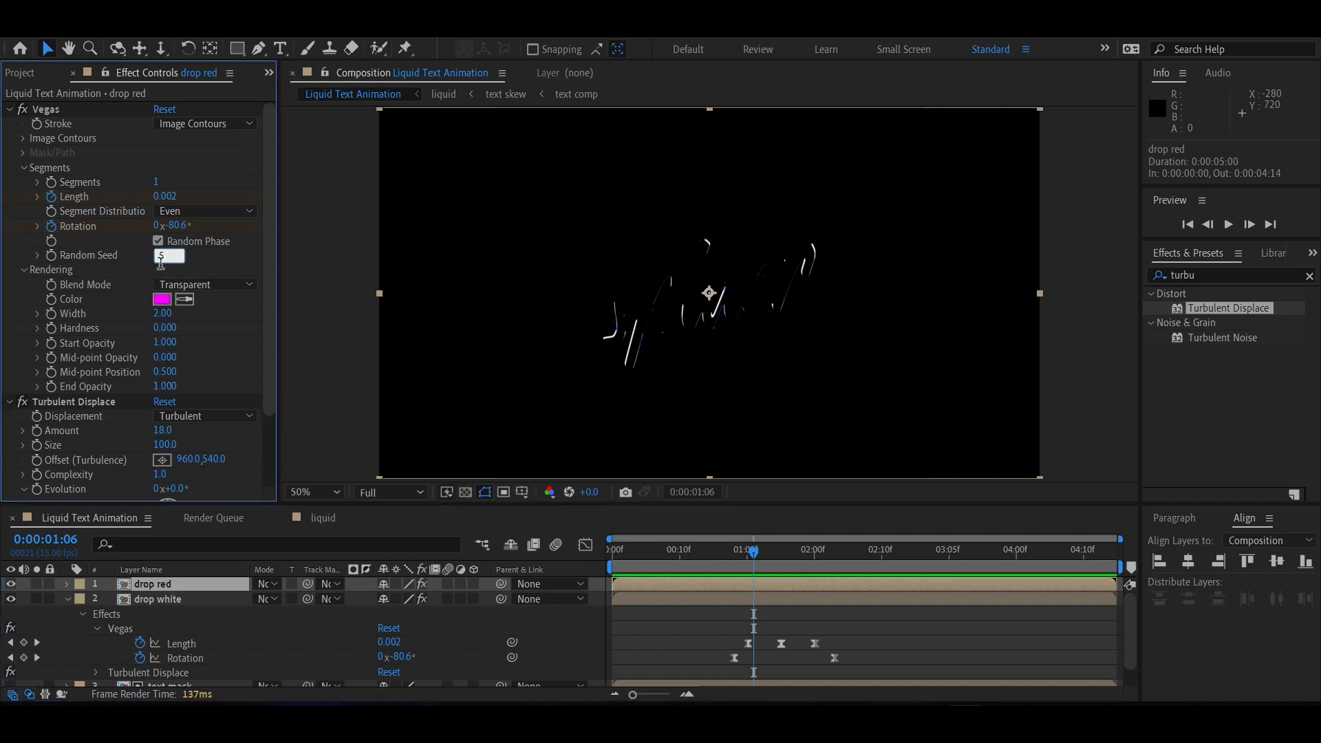
pyautogui.press('Return')
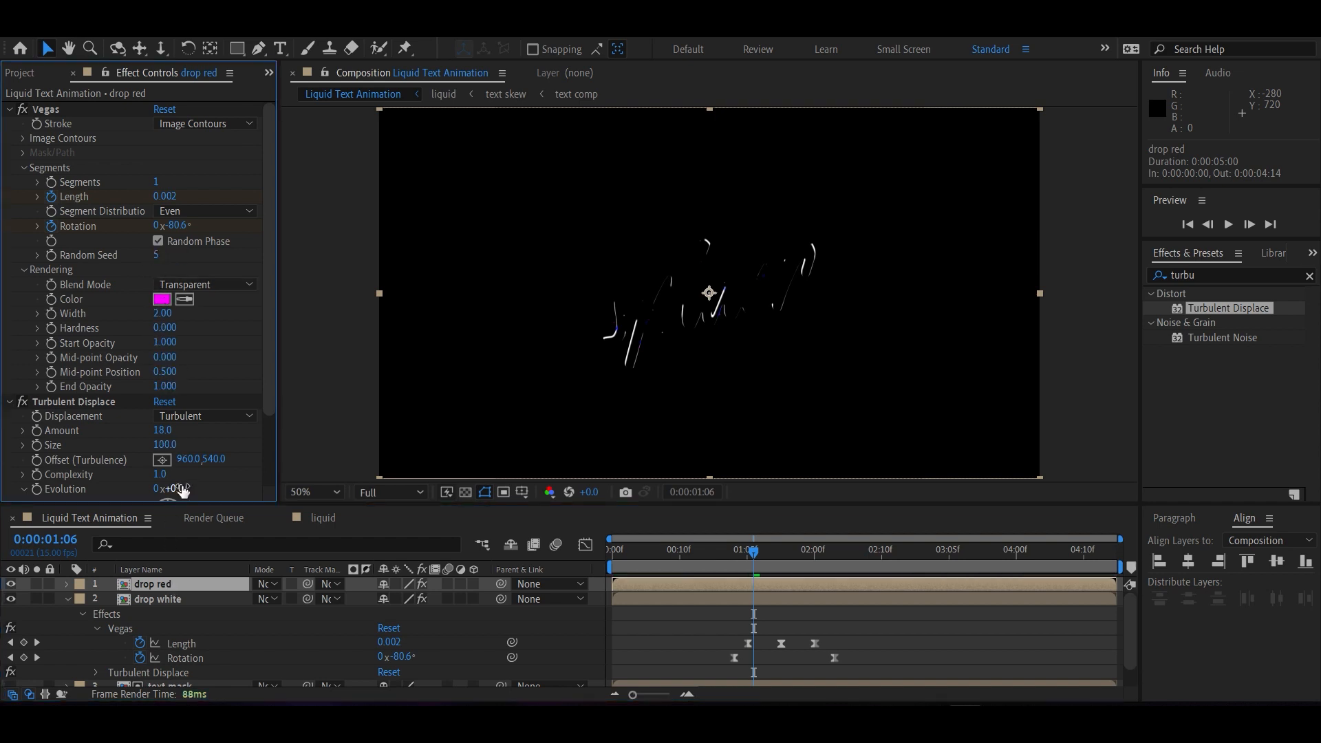
# Step: Duplicate the drop red layer and rename the copy as drop blue
pyautogui.click(182, 583)
pyautogui.hotkey('ctrl', 'd')
pyautogui.rightClick(191, 588)
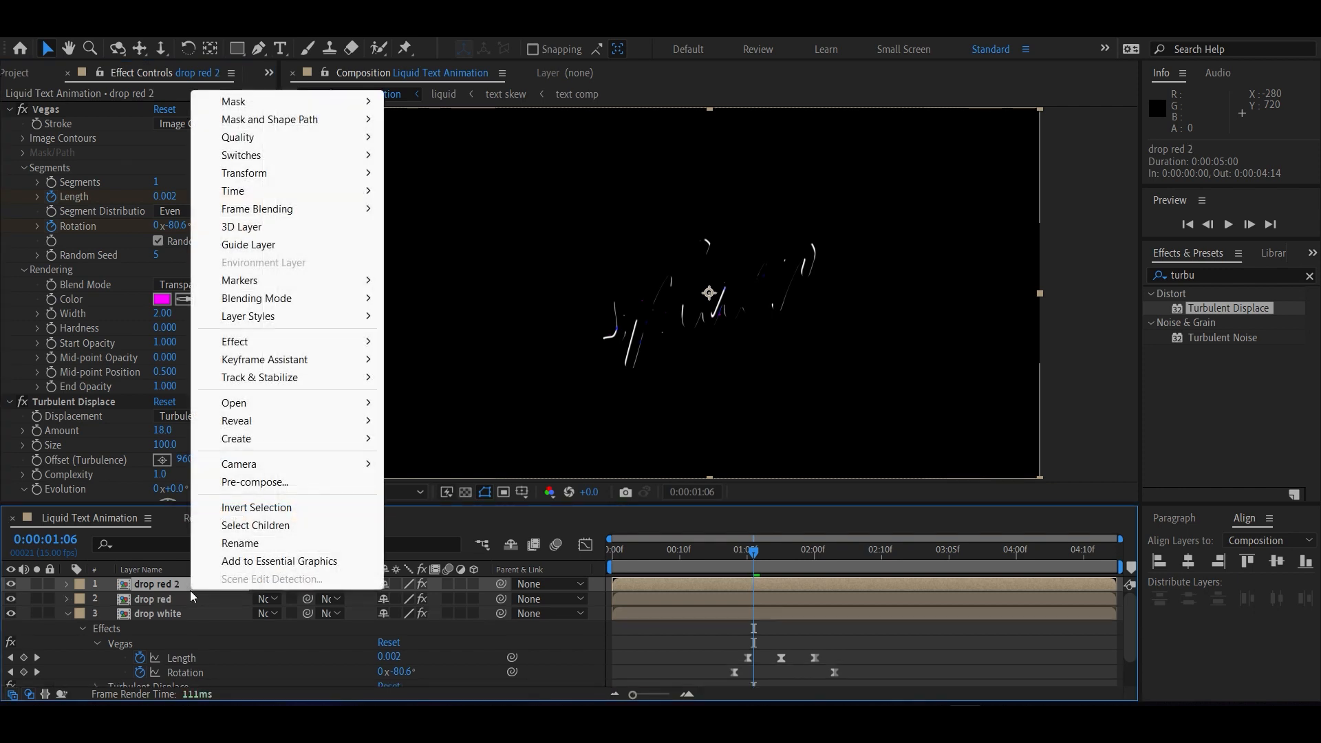
pyautogui.click(227, 540)
pyautogui.write('drop blue')
pyautogui.press('Return')
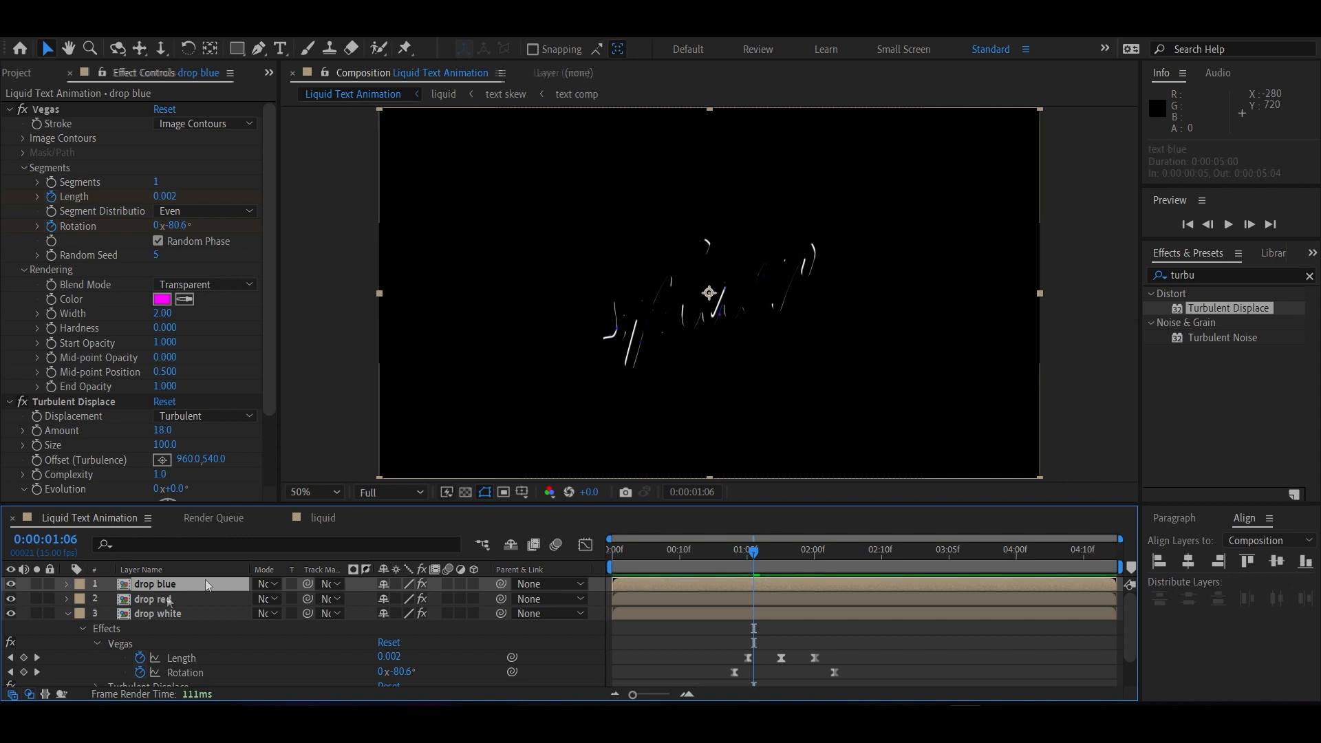
# Step: Change the drop blue layer's Vegas Color to blue and move the playhead to 0:00:00:05
pyautogui.click(162, 299)
pyautogui.moveTo(246, 375); pyautogui.dragTo(248, 363)
pyautogui.click(391, 288)
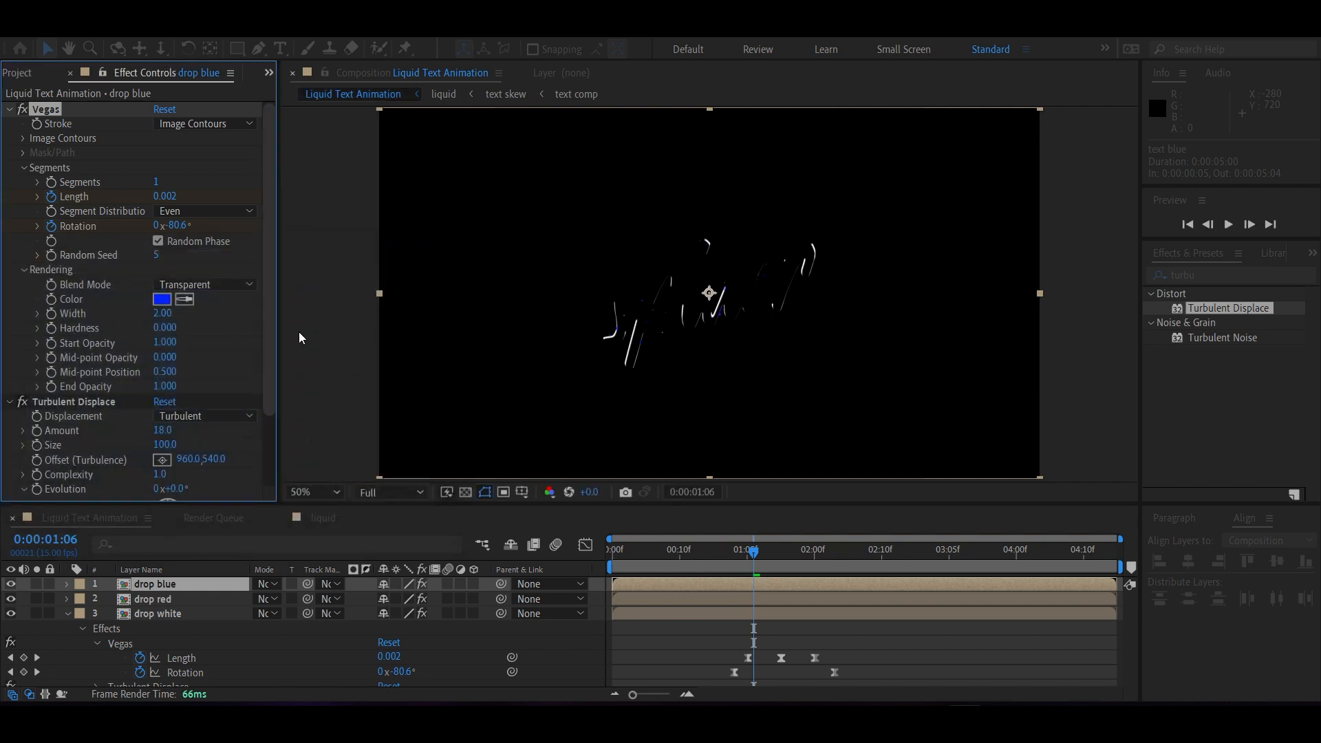
pyautogui.moveTo(655, 551)
pyautogui.mouseDown()
pyautogui.moveTo(950, 528)
pyautogui.moveTo(805, 497)
pyautogui.moveTo(645, 502)
pyautogui.mouseUp()
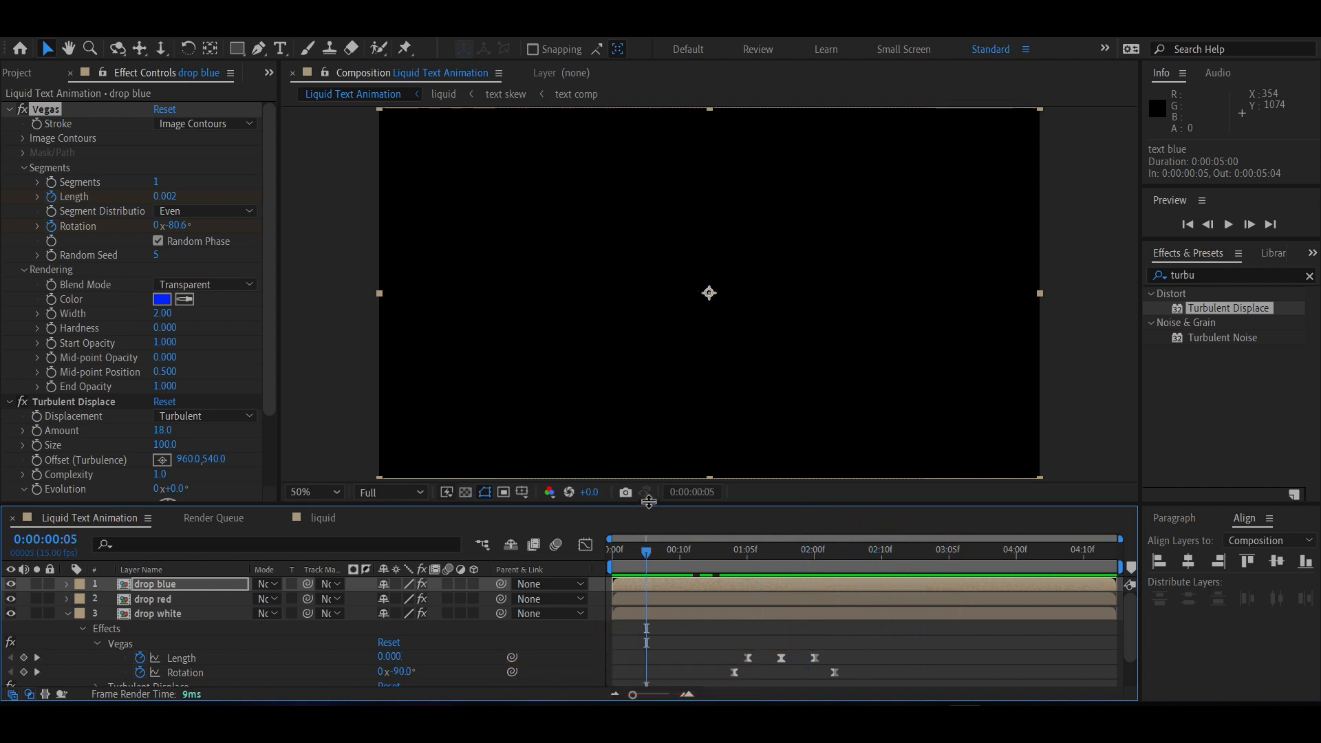